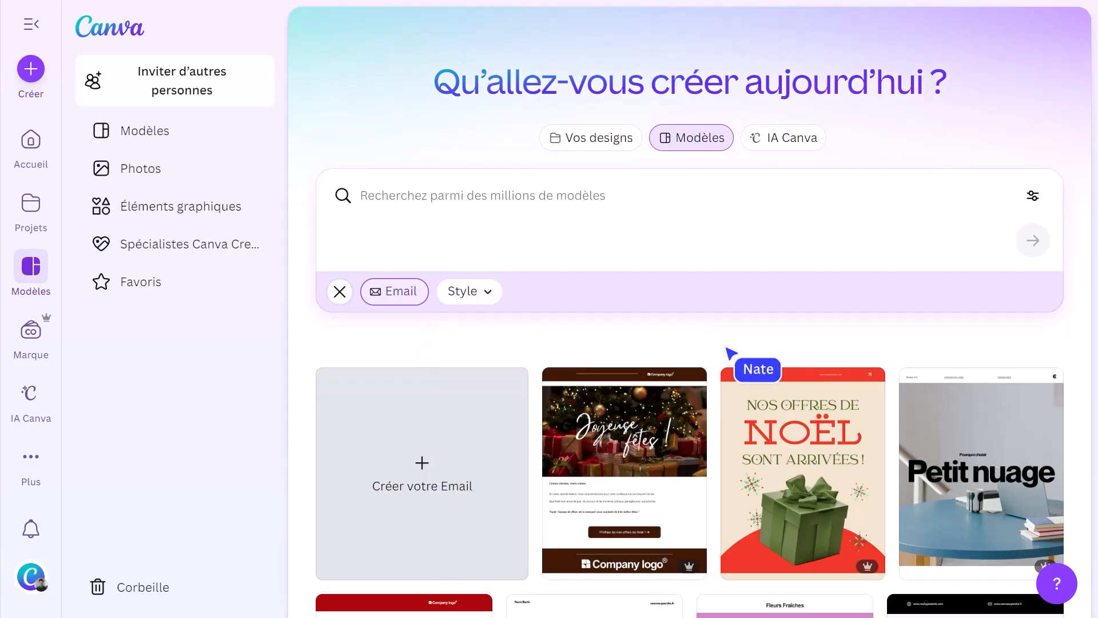
# Find the yellow "Dernier Chapitre pour nos éditions rares" email template and open it for customizing.
pyautogui.scroll(-11, 729, 350)
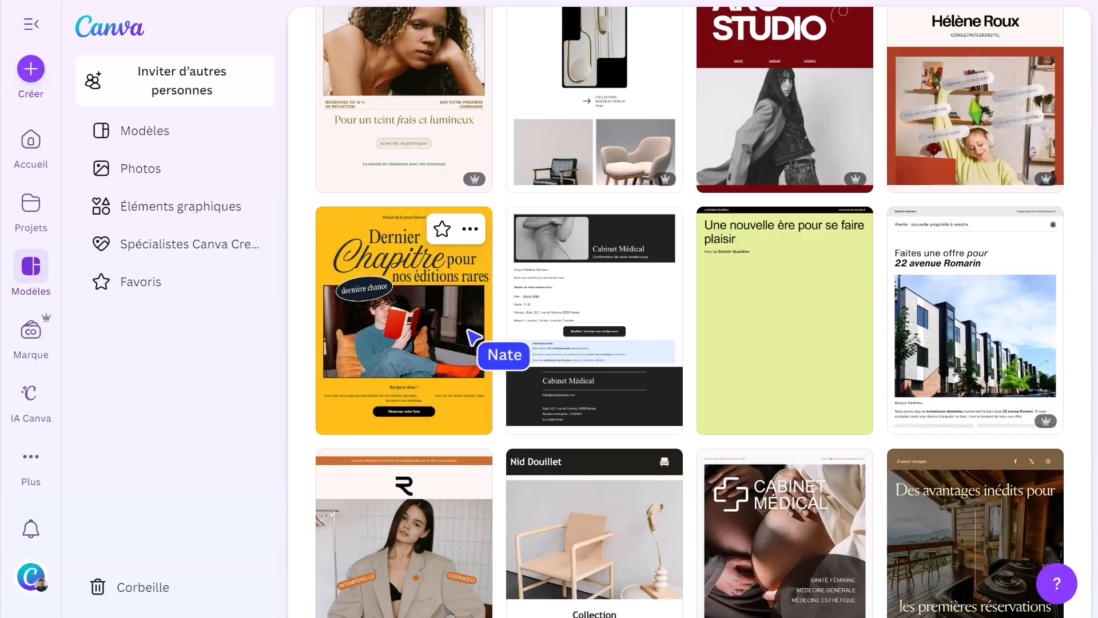
pyautogui.click(468, 331)
pyautogui.click(818, 261)
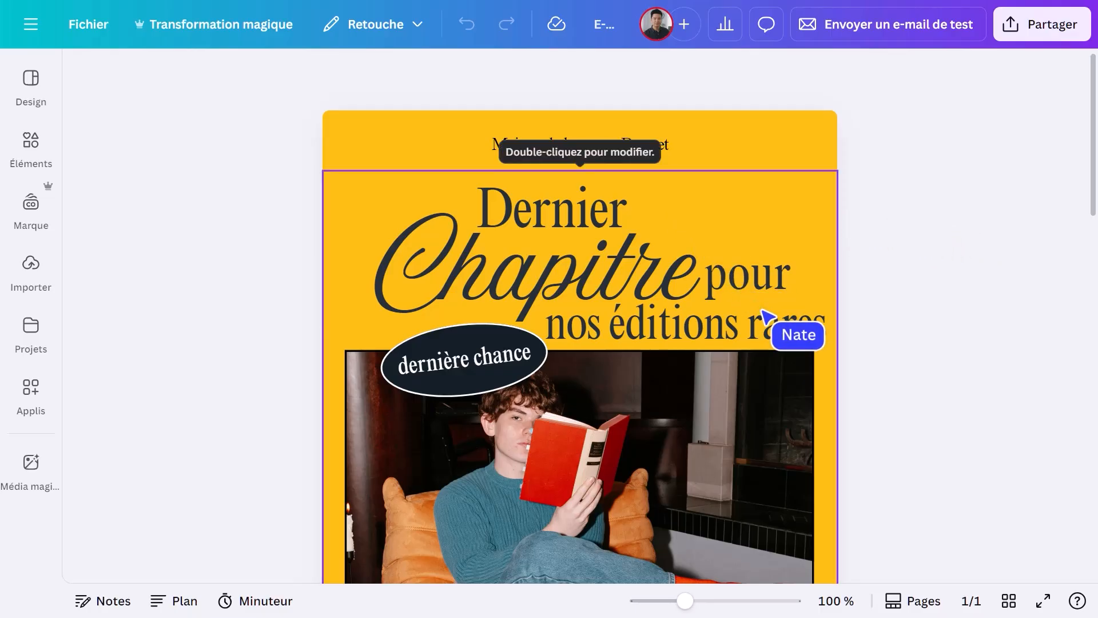
# Review the email template from the greeting text and product cards to the footer with the unsubscribe link.
pyautogui.scroll(-8, 766, 314)
pyautogui.moveTo(760, 310); pyautogui.dragTo(511, 260)
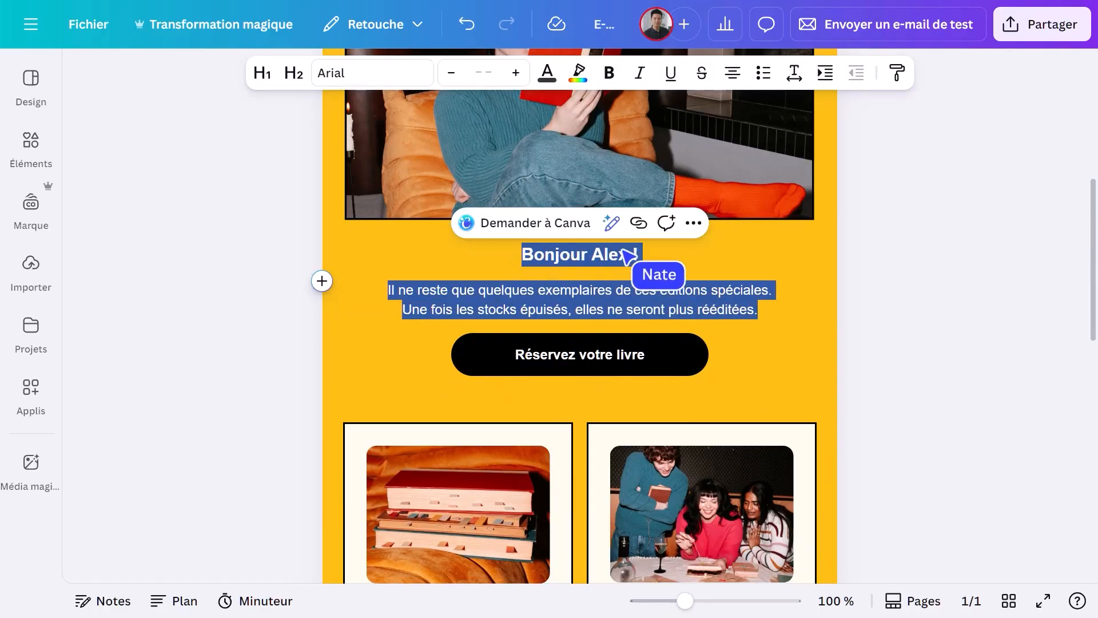
pyautogui.click(955, 204)
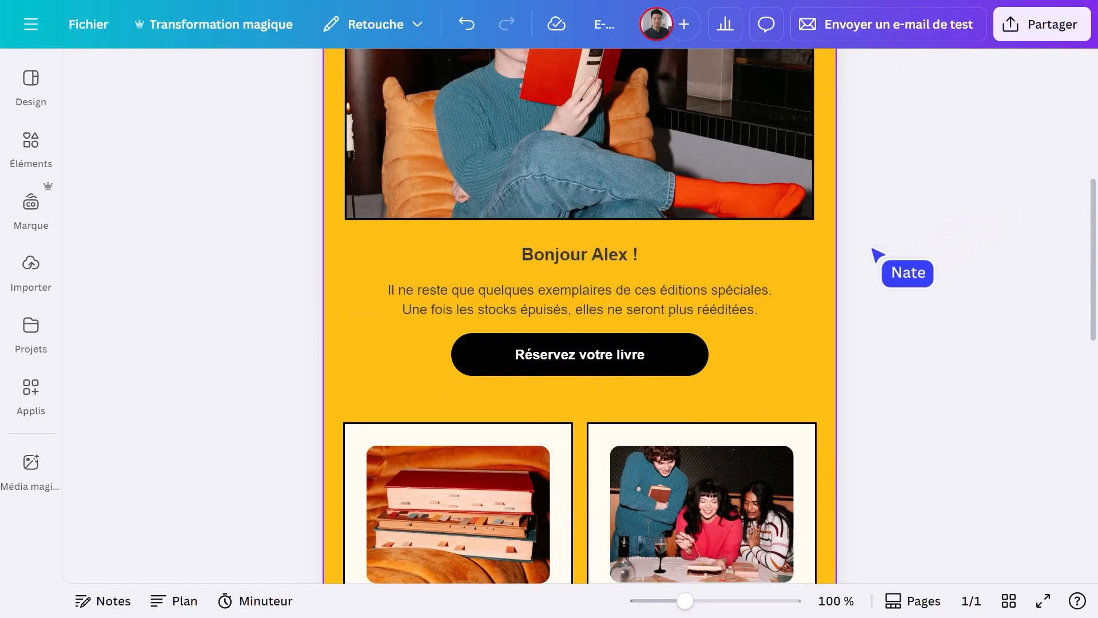
pyautogui.scroll(-3, 686, 372)
pyautogui.scroll(-10, 678, 374)
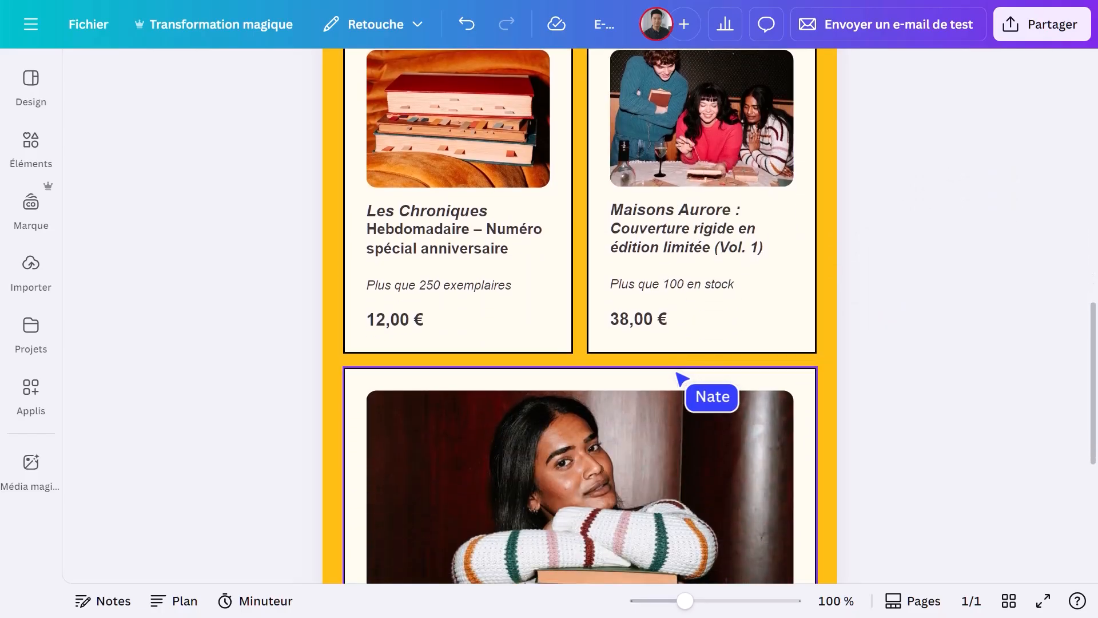
pyautogui.scroll(-3, 680, 377)
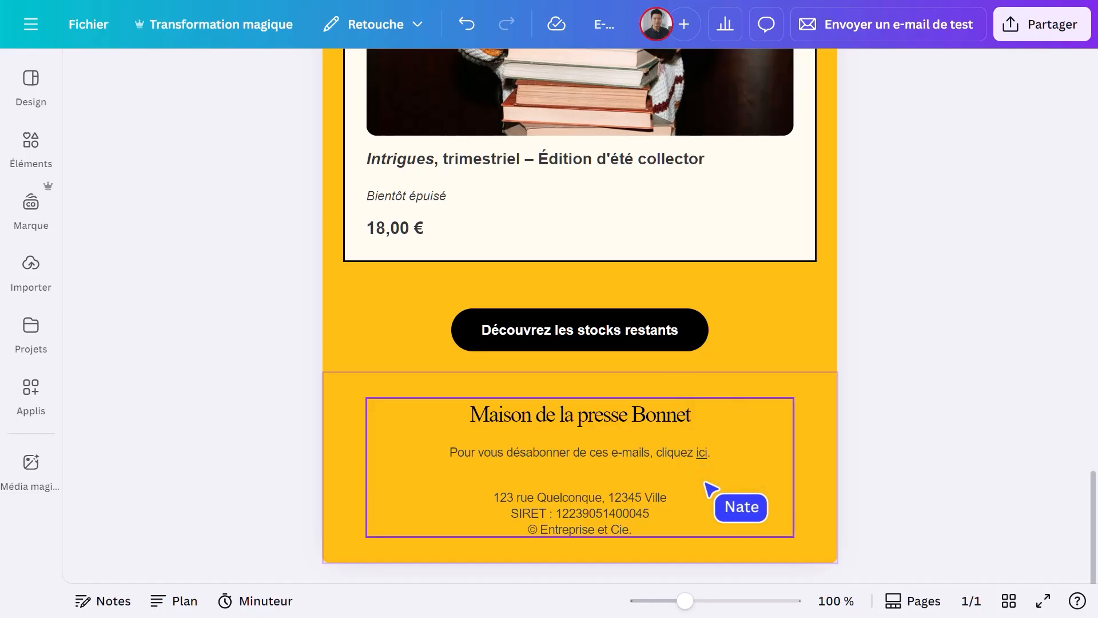
pyautogui.scroll(12, 706, 482)
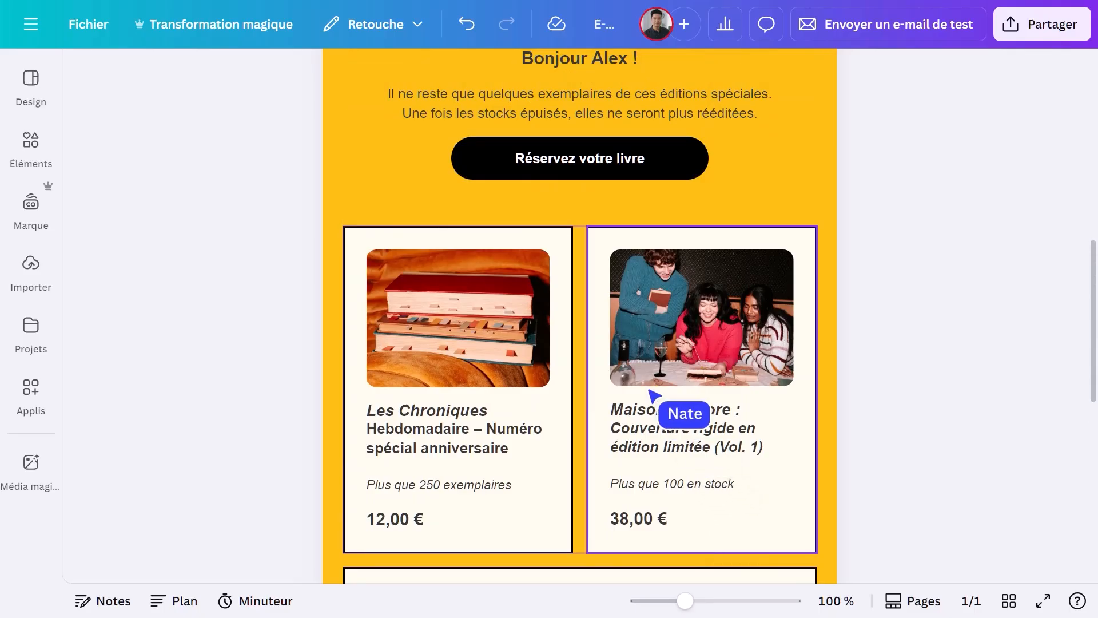
# Insert a page break (Saut de page) on the empty line between the "Réservez votre livre" button and the product cards.
pyautogui.click(582, 203)
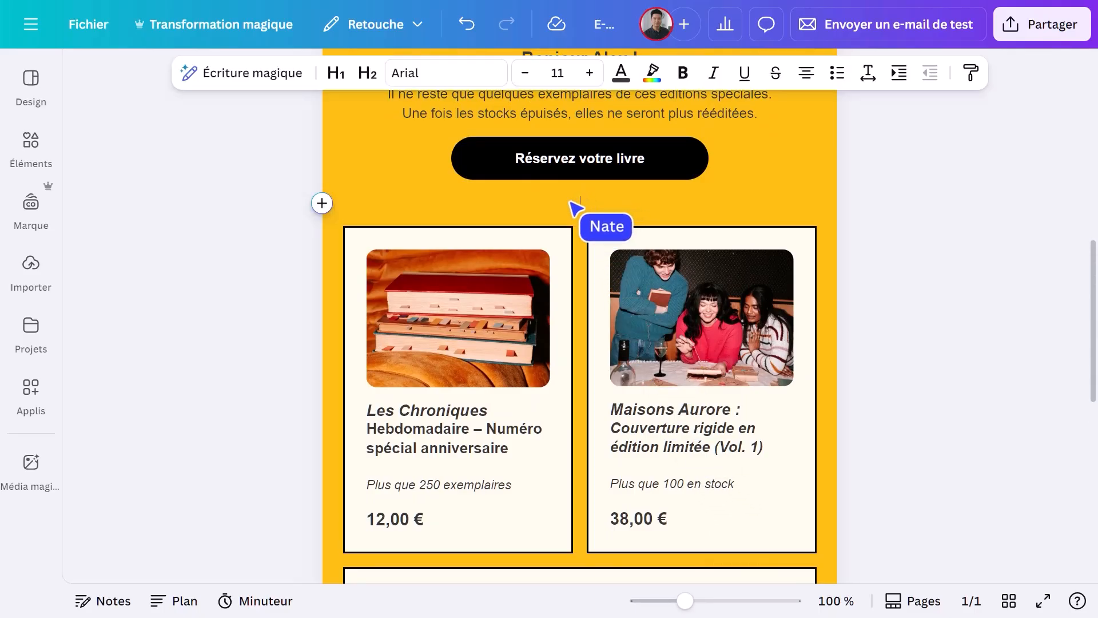
pyautogui.click(322, 203)
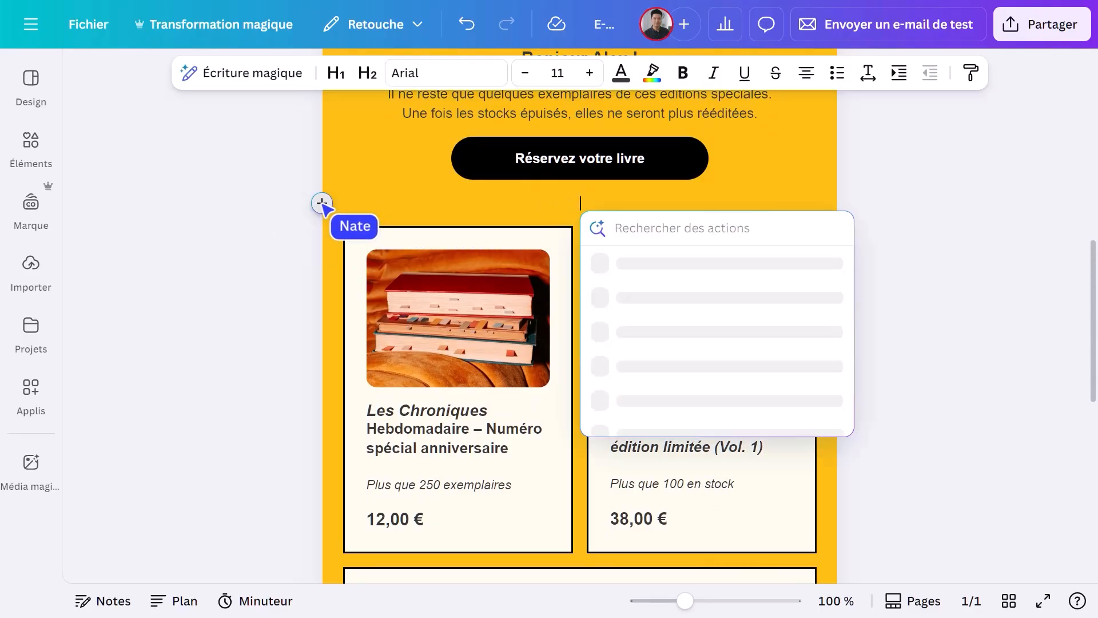
pyautogui.scroll(-5, 681, 303)
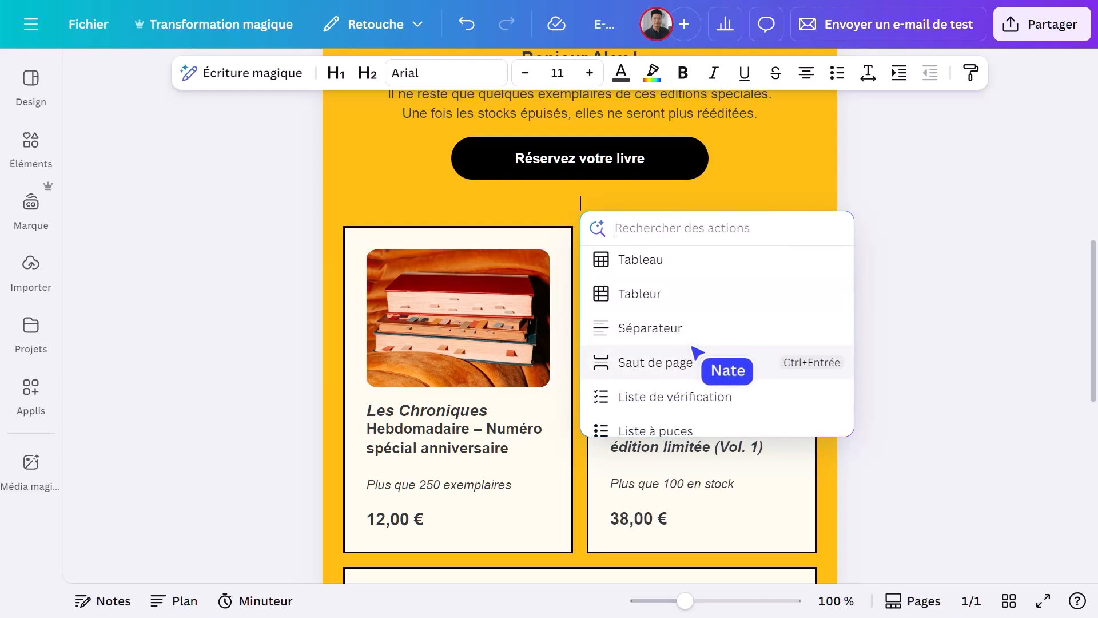
pyautogui.click(705, 365)
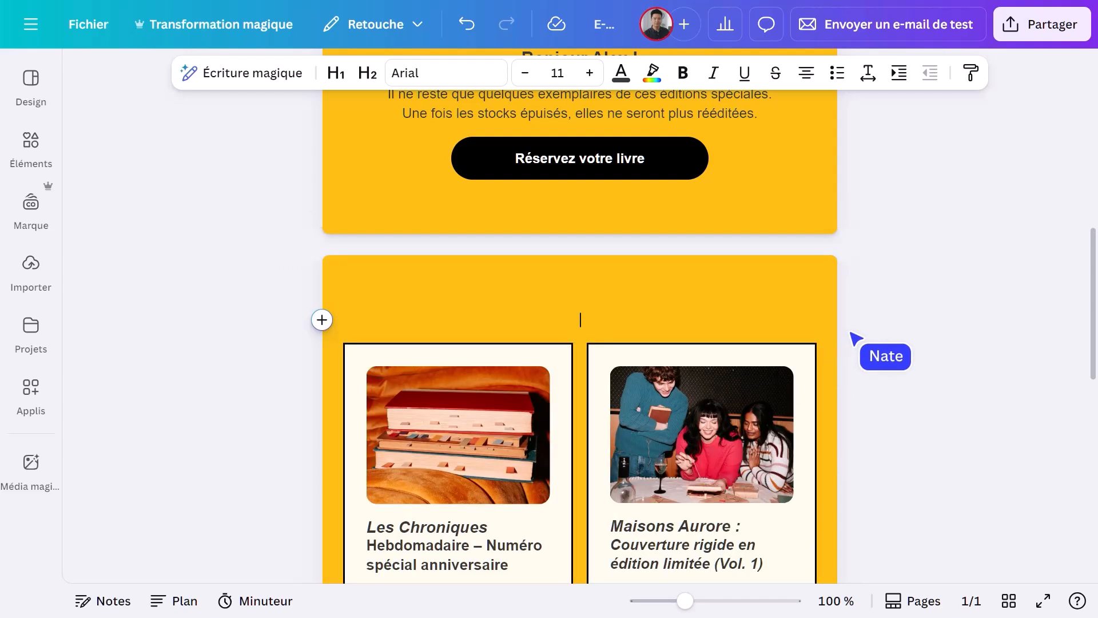
# Check the column options of the "Maisons Aurore" card and try to widen the two-column block.
pyautogui.scroll(-3, 853, 336)
pyautogui.scroll(-1, 768, 450)
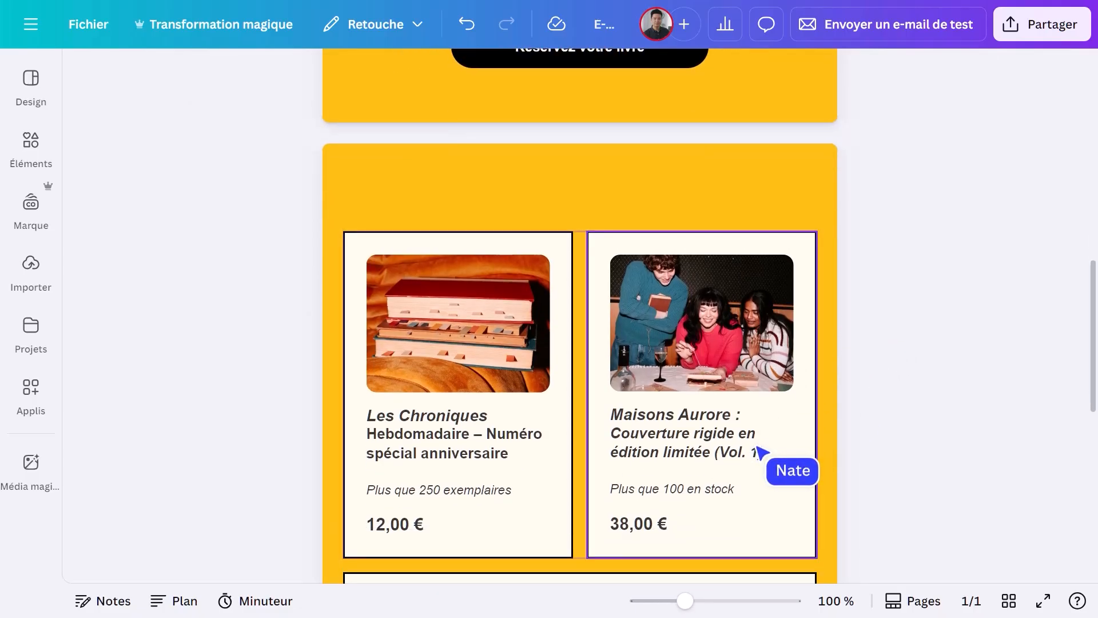
pyautogui.click(810, 350)
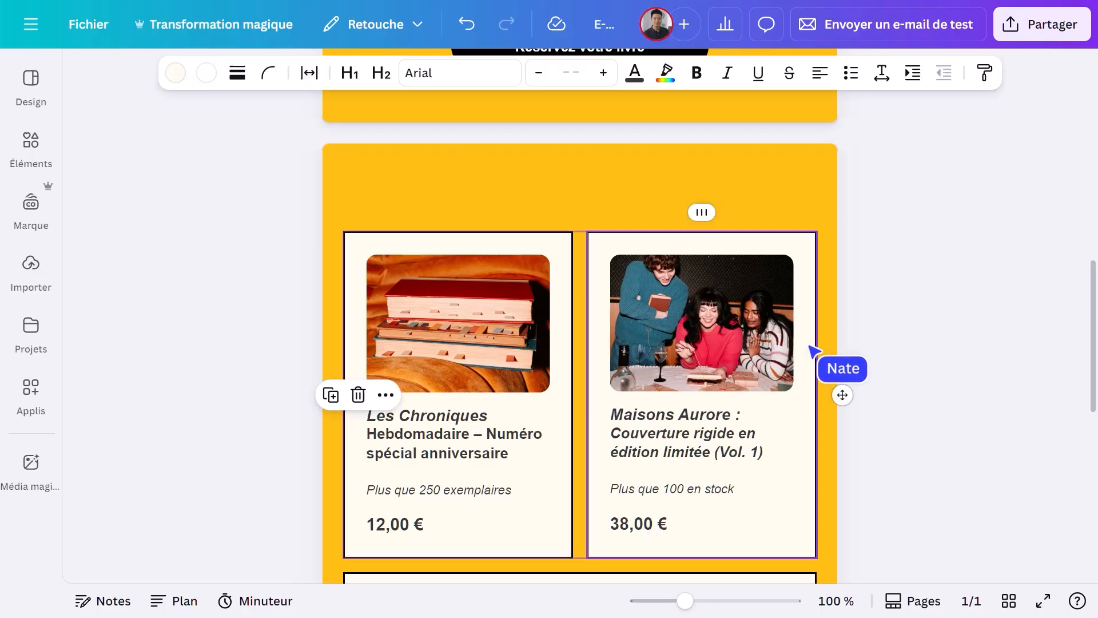
pyautogui.click(703, 211)
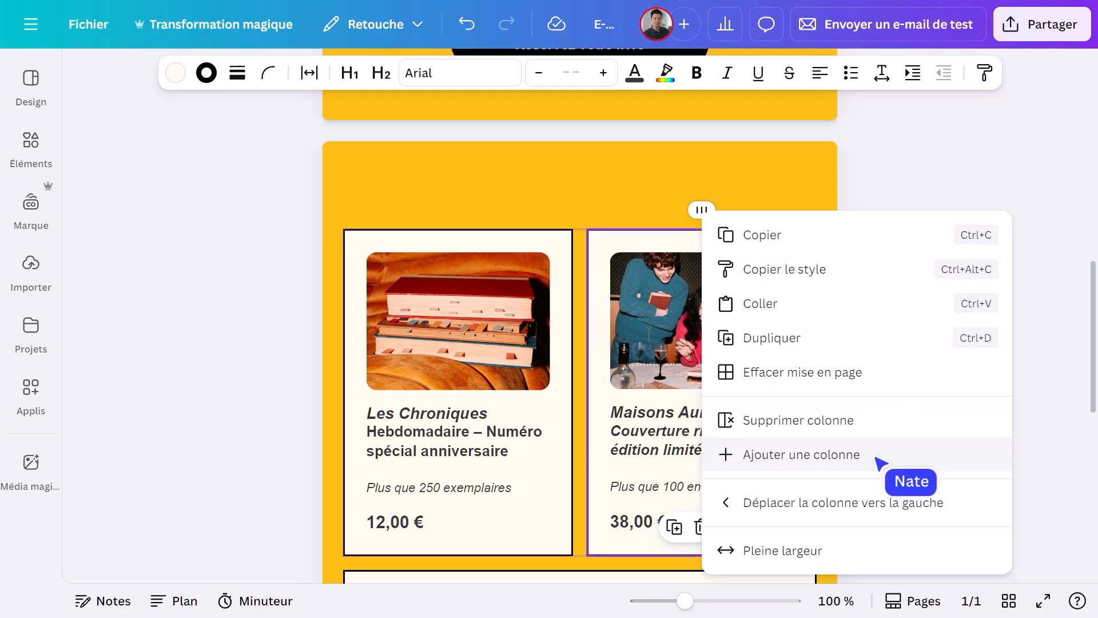
pyautogui.press('Escape')
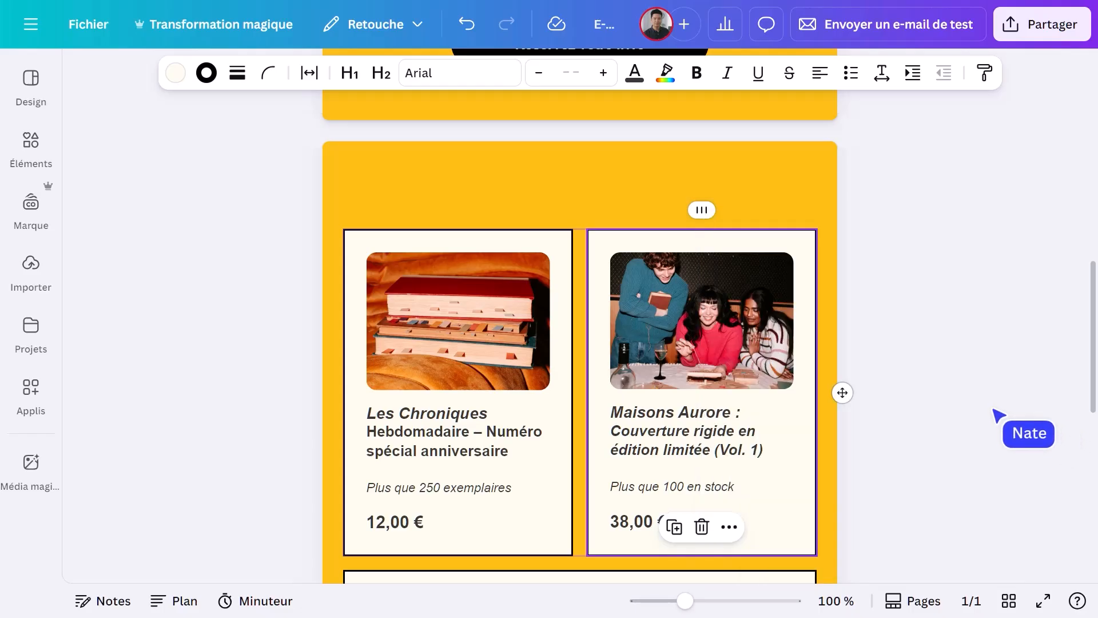
pyautogui.click(581, 238)
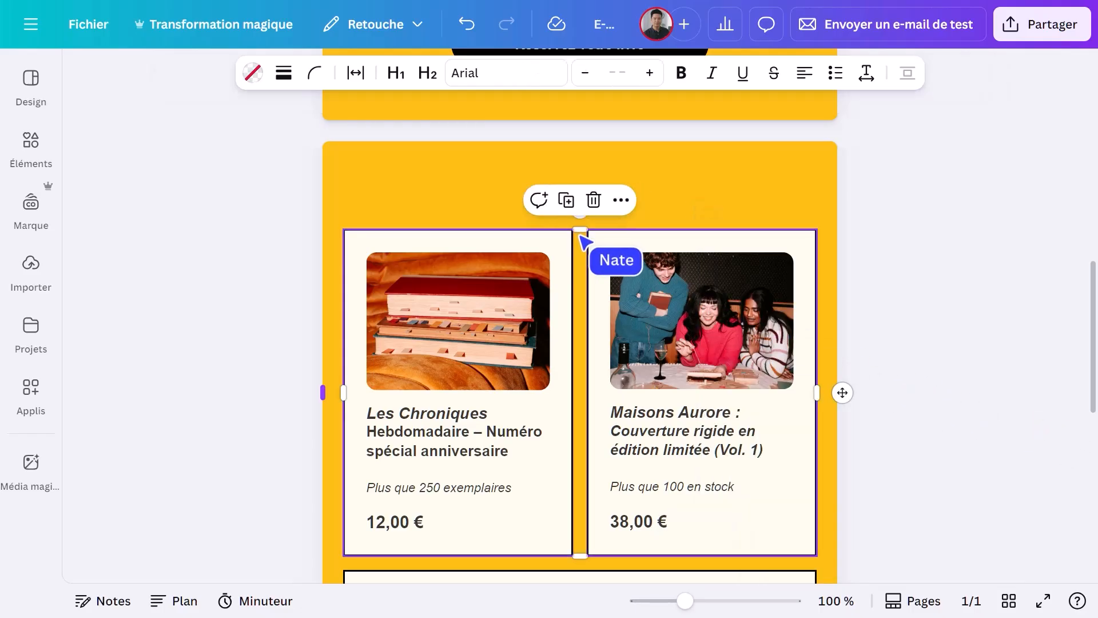
pyautogui.moveTo(817, 392)
pyautogui.mouseDown()
pyautogui.moveTo(750, 389)
pyautogui.moveTo(827, 398)
pyautogui.mouseUp()
# Set the "Maisons Aurore" card's cell spacing to 23 and the spacing between the two columns to 22.
pyautogui.click(777, 422)
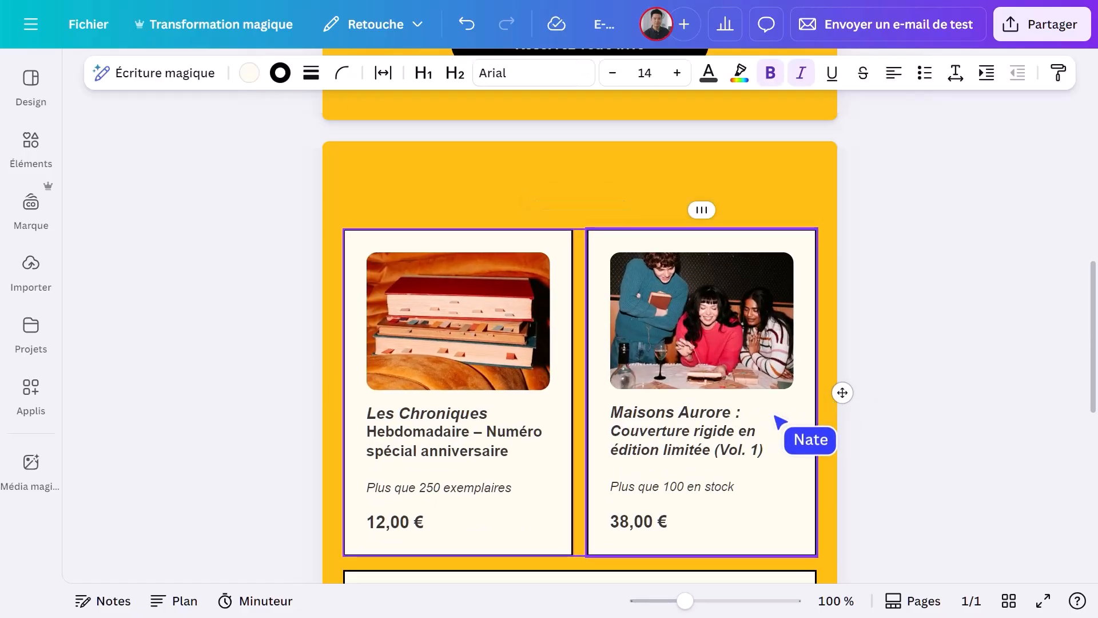
pyautogui.click(383, 74)
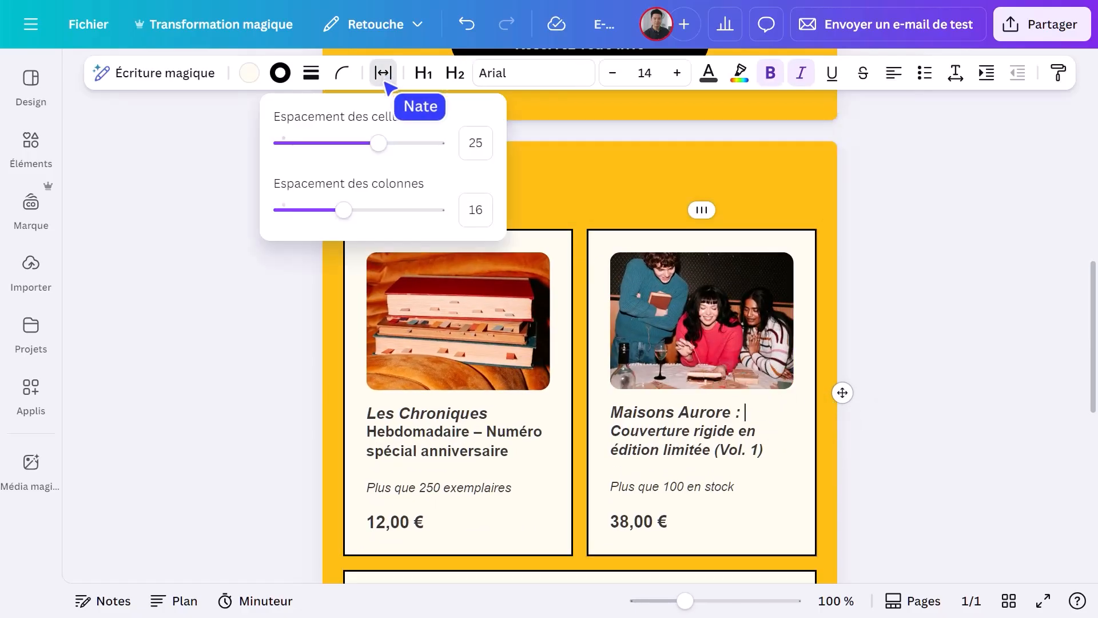
pyautogui.moveTo(378, 143)
pyautogui.mouseDown()
pyautogui.moveTo(338, 141)
pyautogui.moveTo(370, 143)
pyautogui.mouseUp()
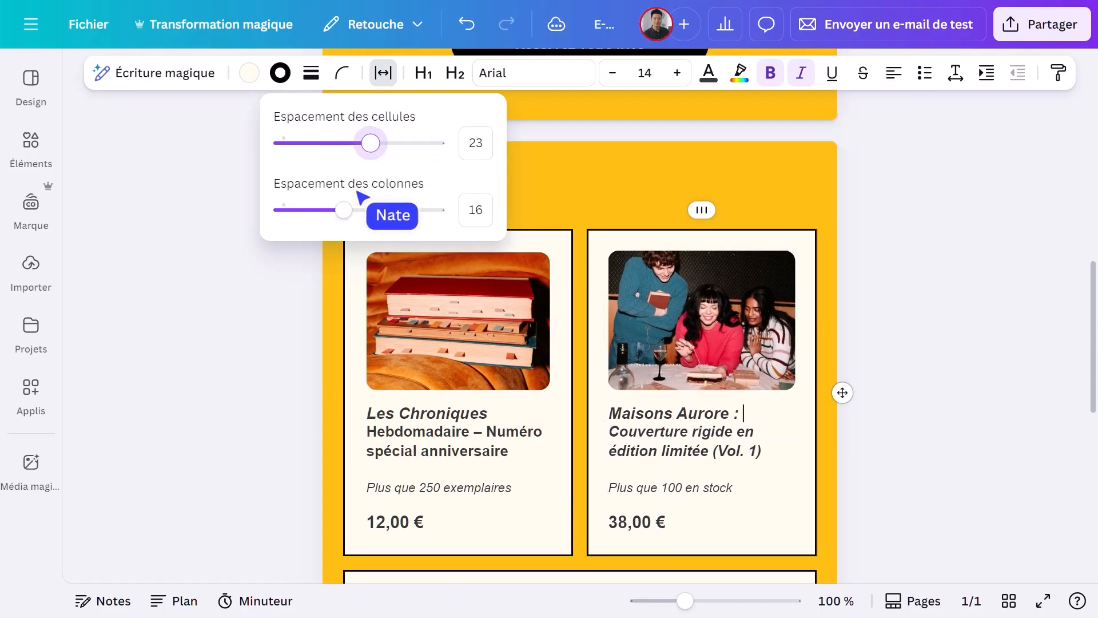
pyautogui.moveTo(343, 209); pyautogui.dragTo(368, 210)
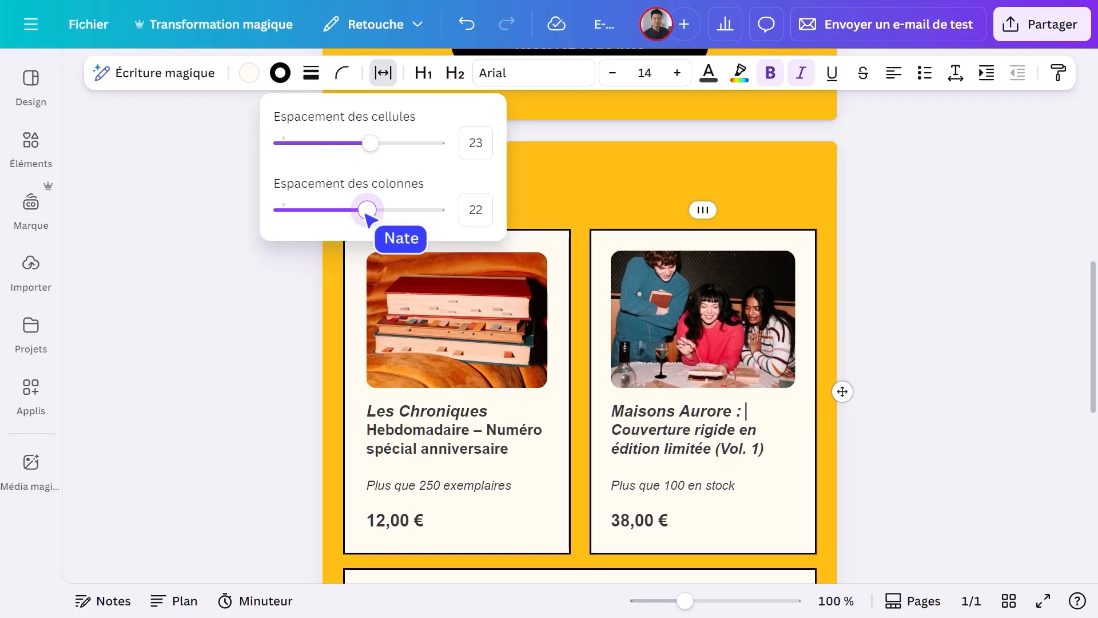
pyautogui.click(294, 322)
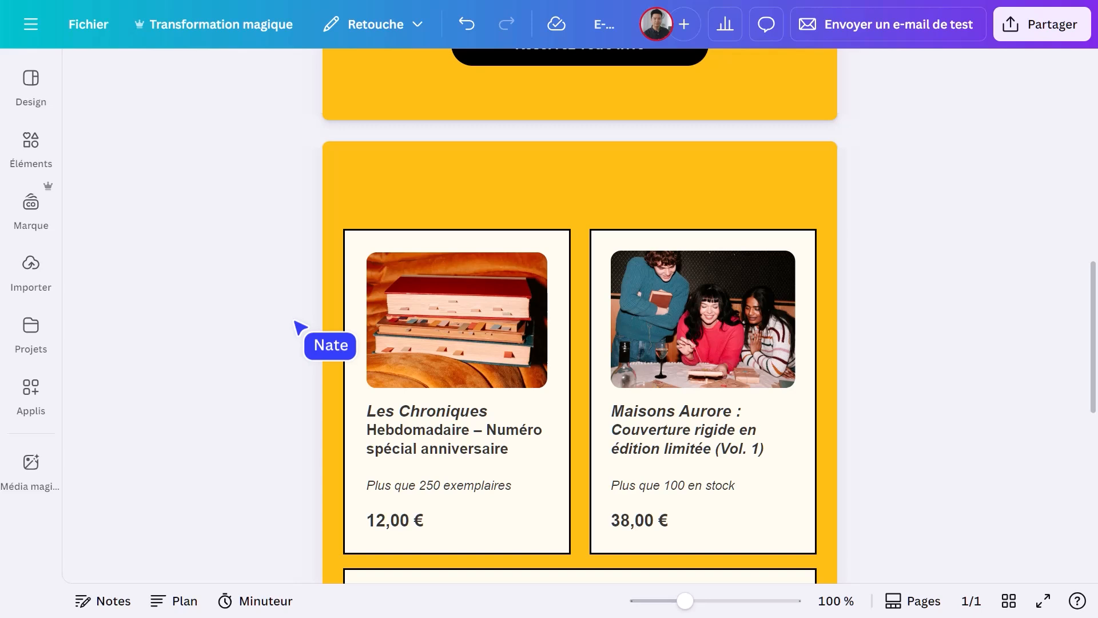
# Try a predefined three-column layout with images and text on the empty line above the product cards, and delete it.
pyautogui.scroll(2, 294, 321)
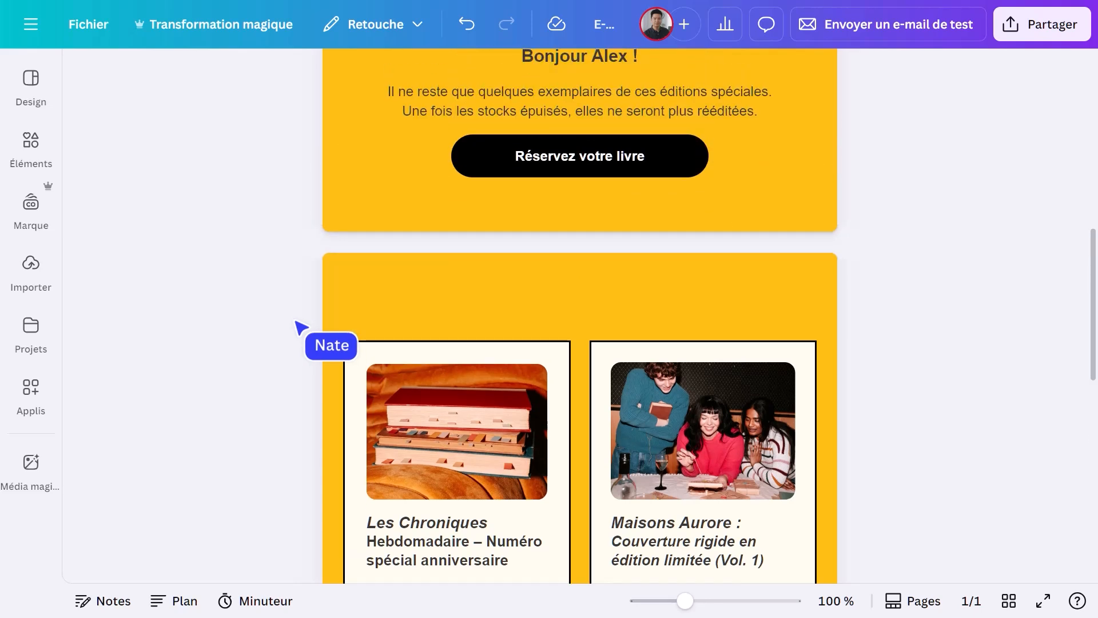
pyautogui.click(617, 298)
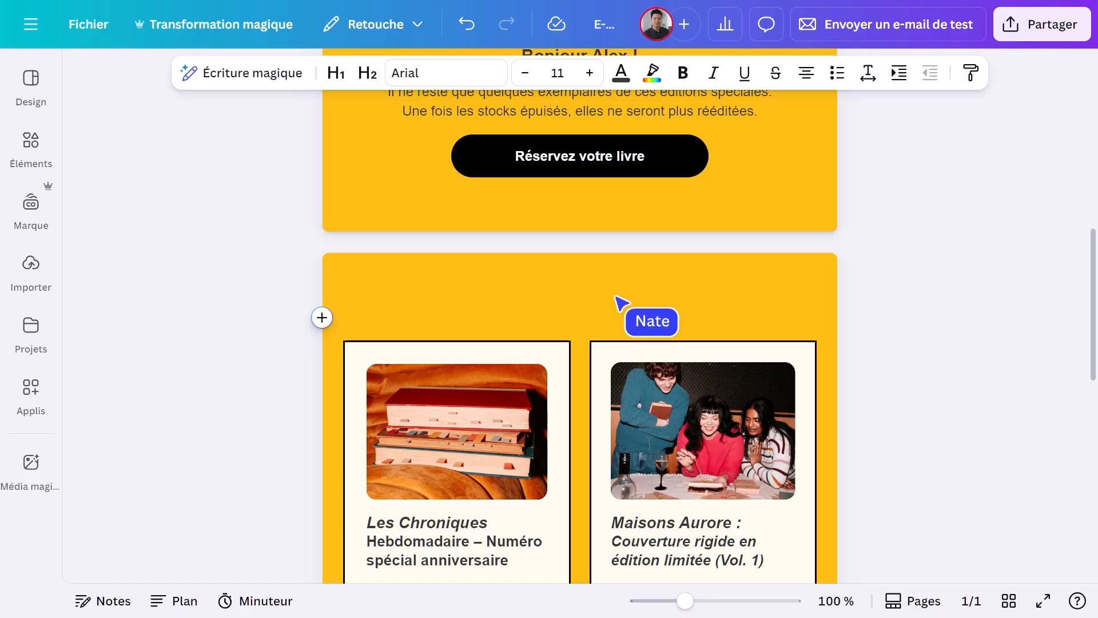
pyautogui.click(32, 142)
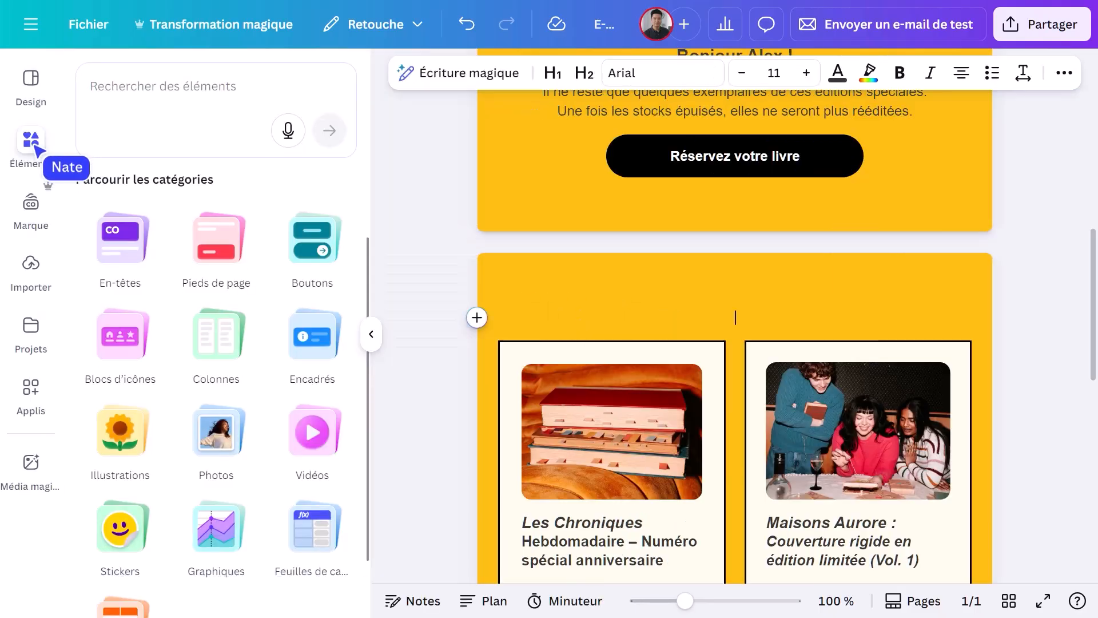
pyautogui.click(218, 339)
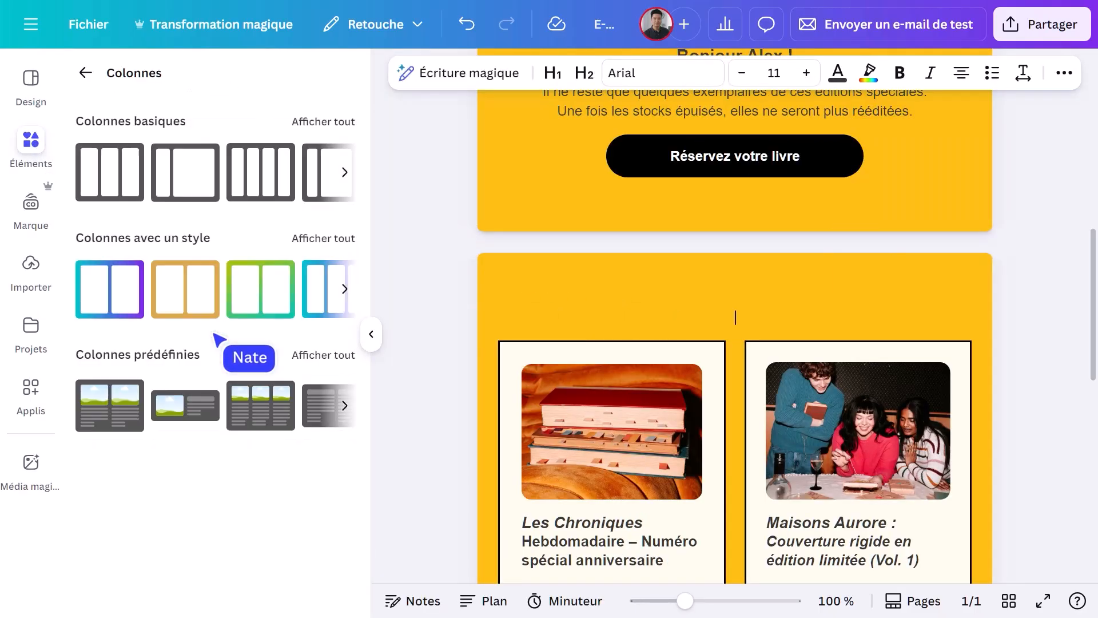
pyautogui.click(325, 356)
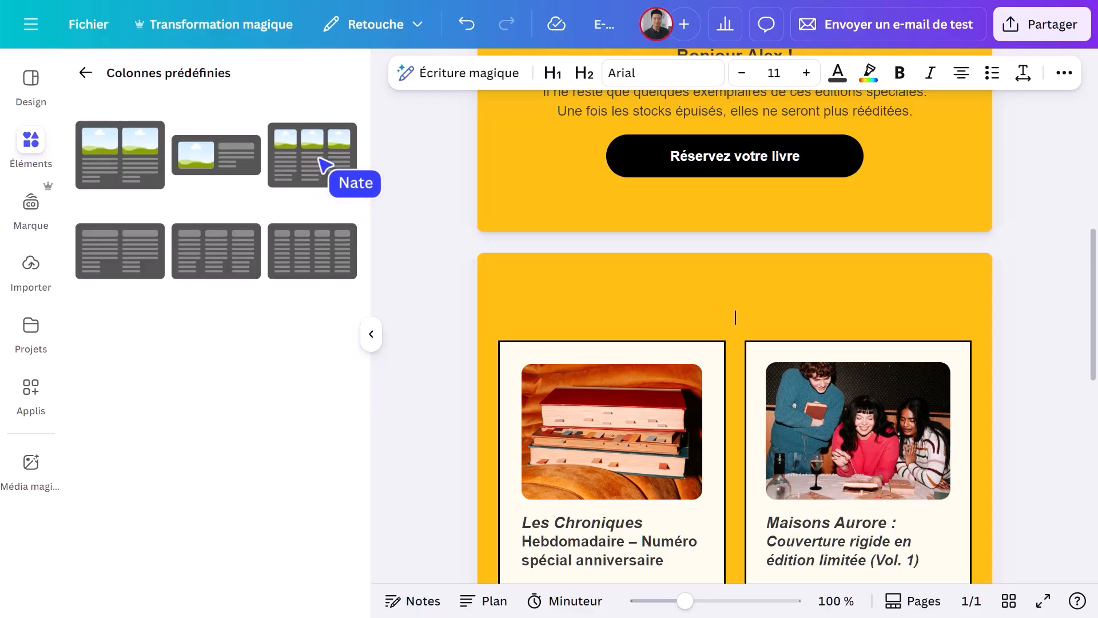
pyautogui.moveTo(323, 166); pyautogui.dragTo(731, 293)
pyautogui.press('Delete')
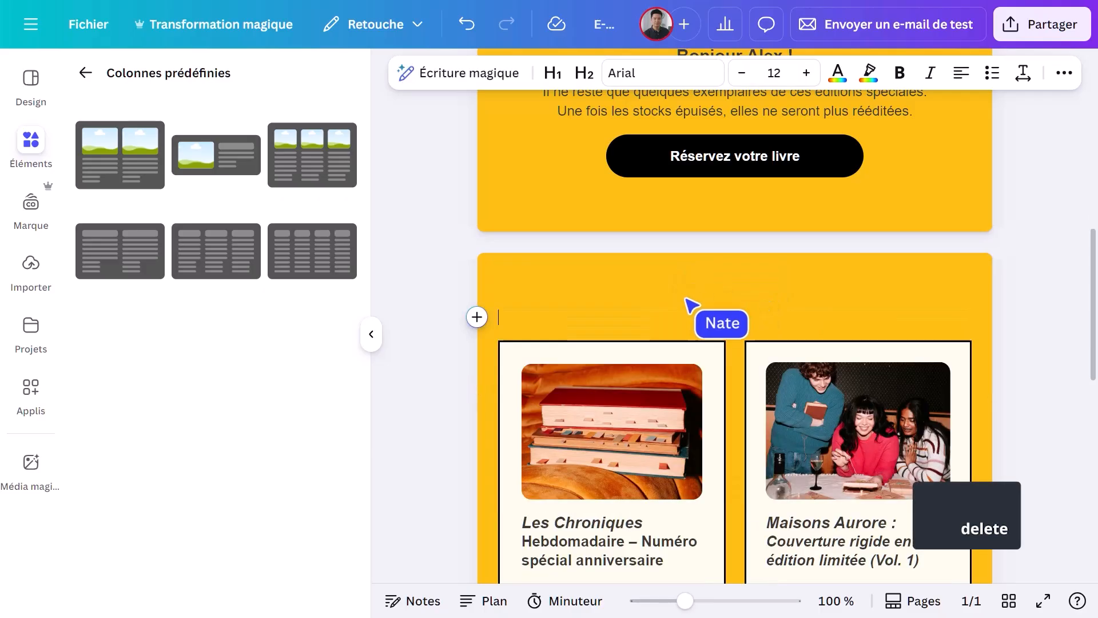
pyautogui.click(371, 334)
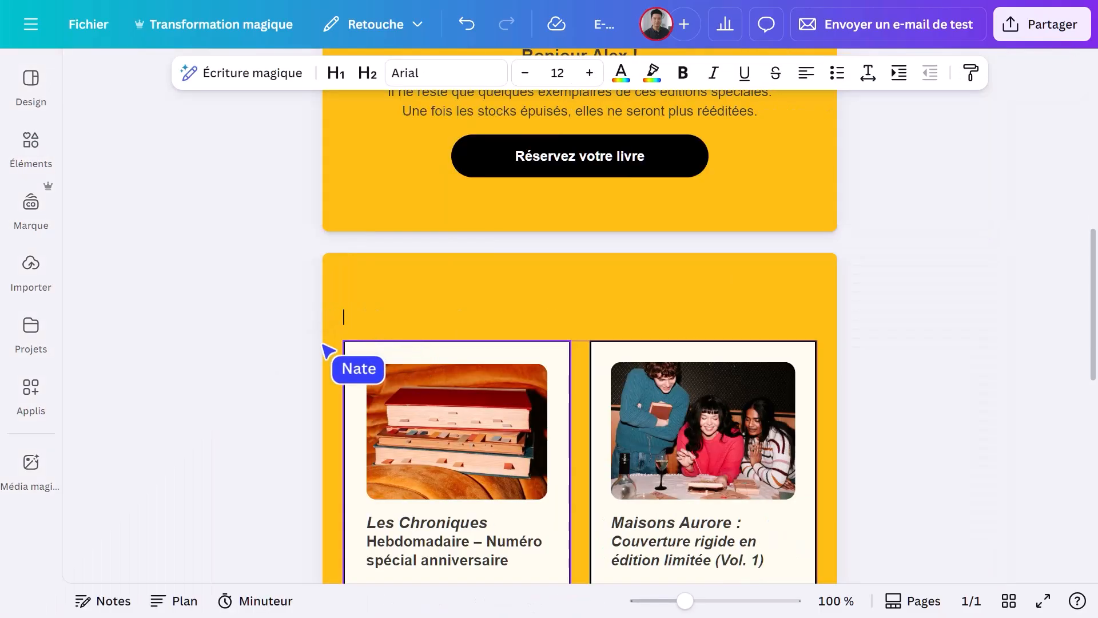
pyautogui.click(245, 362)
# Change the background colour of the email's header section to the cream shade of the Chopify Burger brand palette.
pyautogui.scroll(-10, 243, 356)
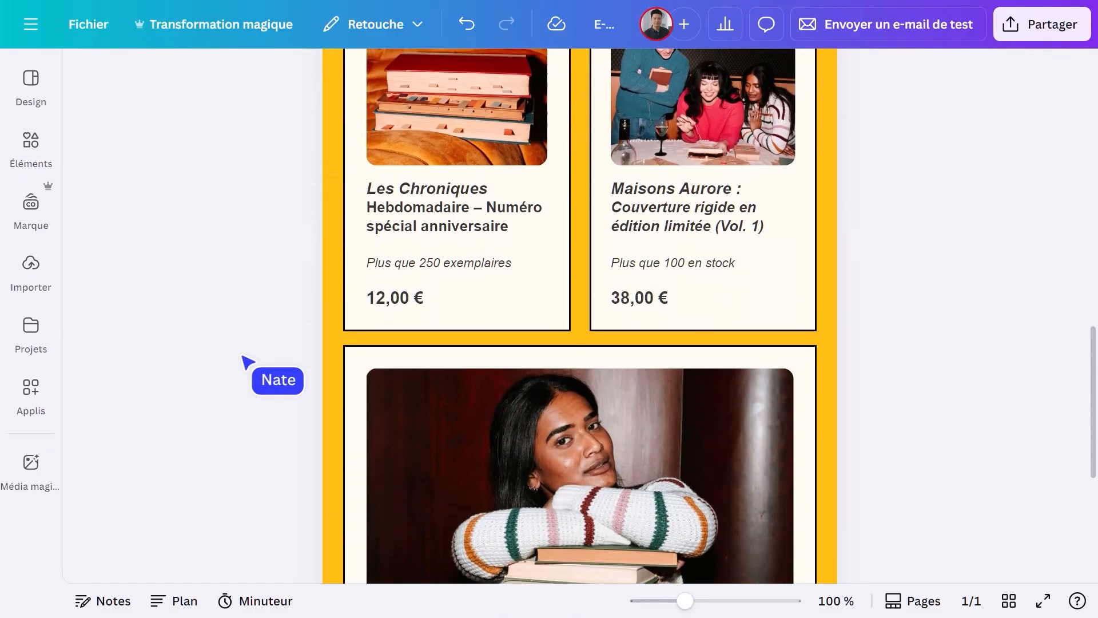
pyautogui.scroll(-1, 245, 362)
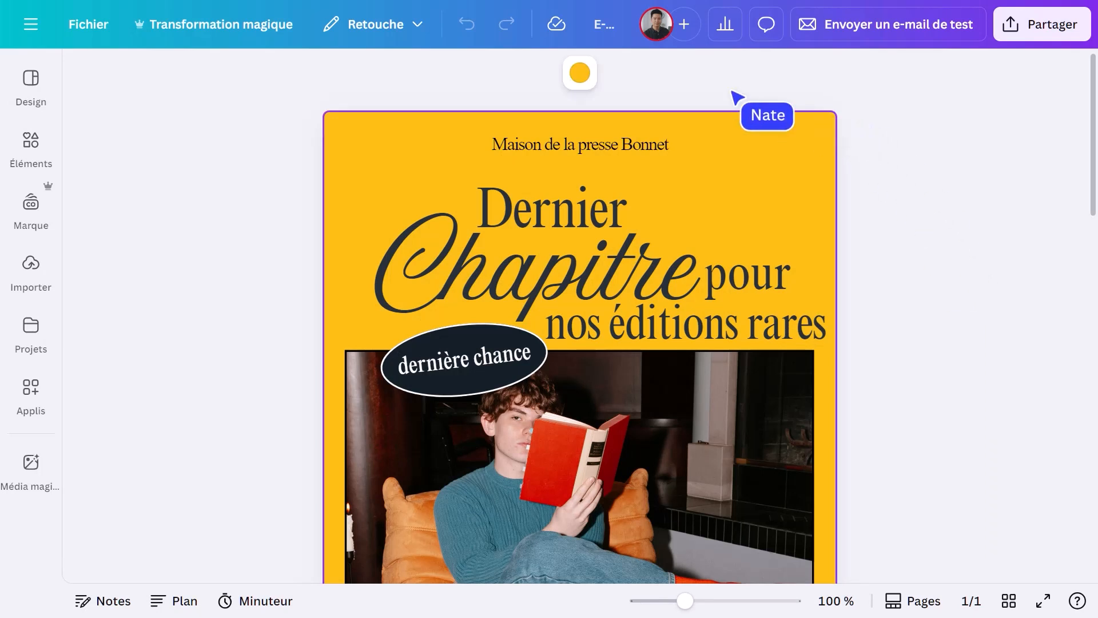
pyautogui.click(580, 73)
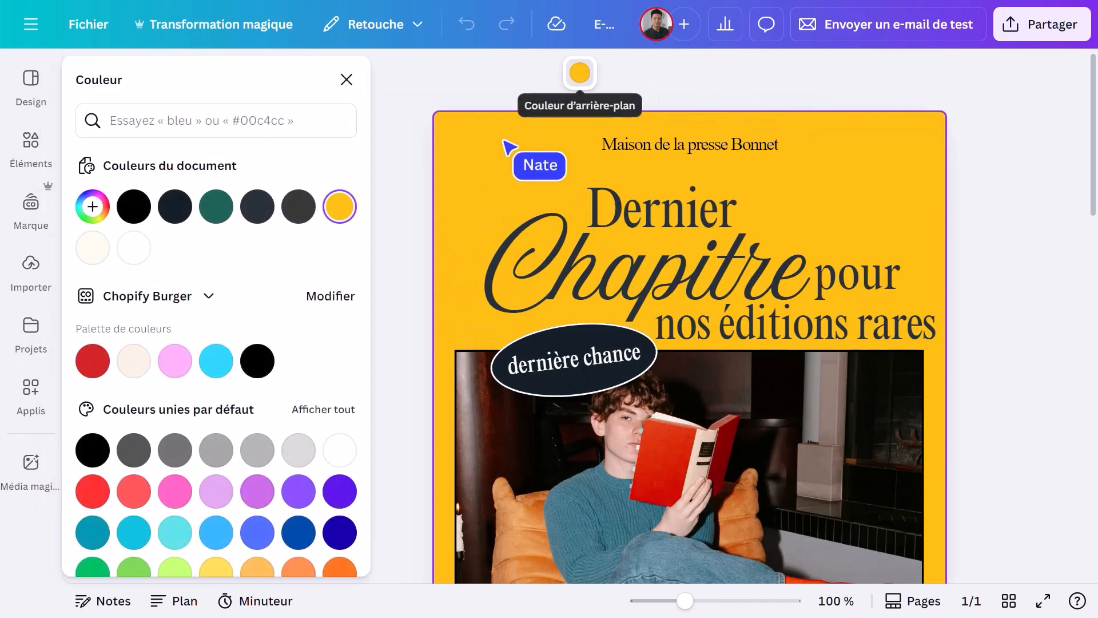
pyautogui.click(134, 360)
pyautogui.click(346, 80)
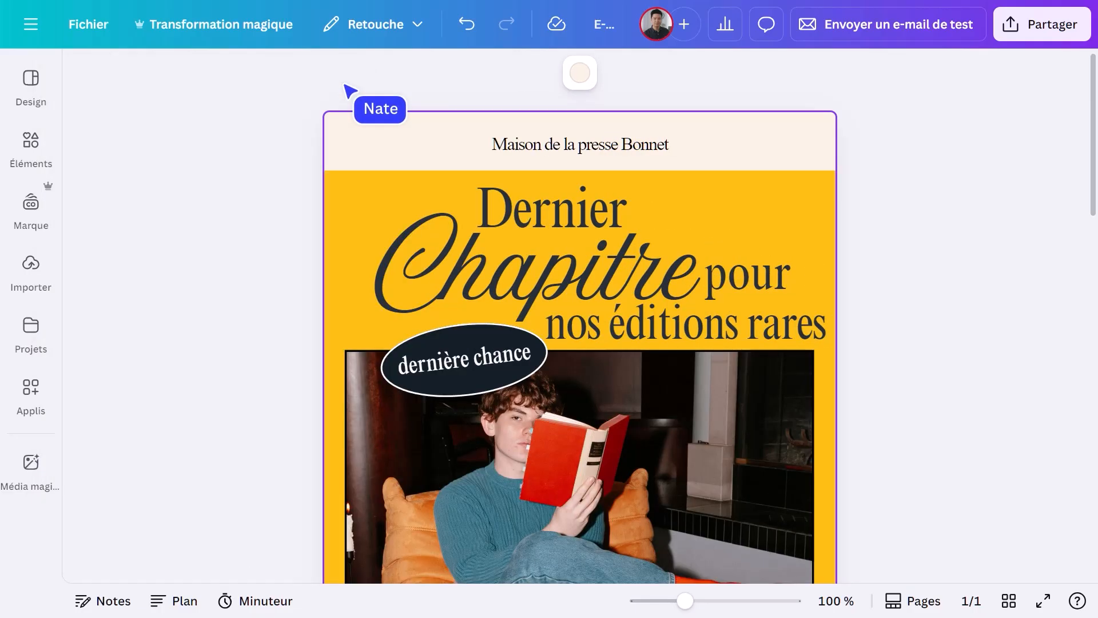
# Browse the ready-made email header layouts.
pyautogui.click(36, 145)
pyautogui.click(134, 263)
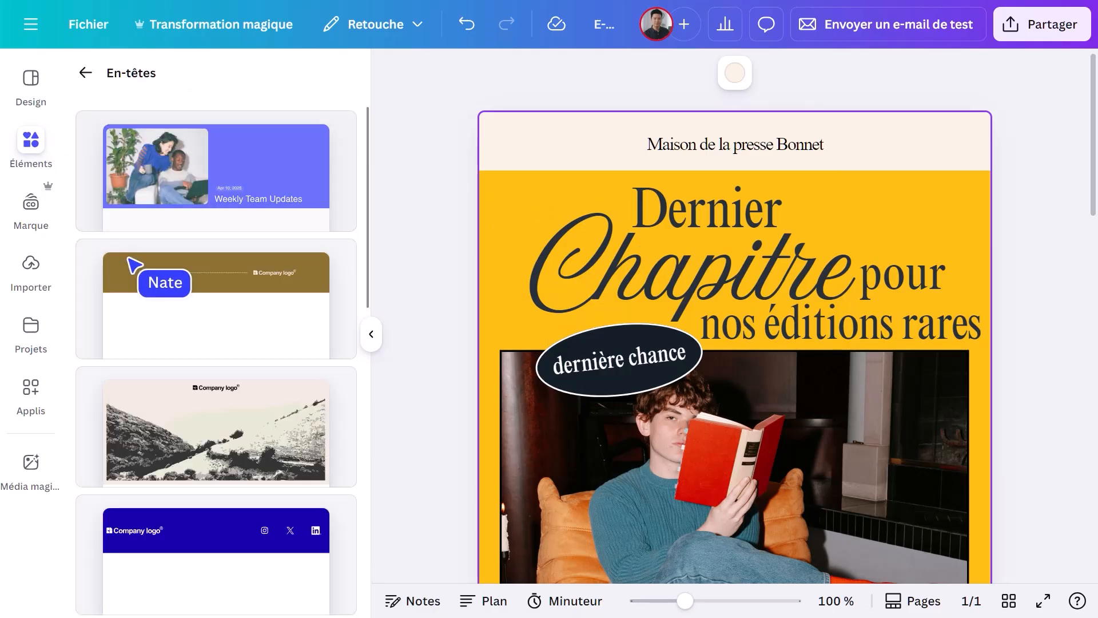
pyautogui.scroll(-3, 131, 263)
pyautogui.scroll(-6, 129, 260)
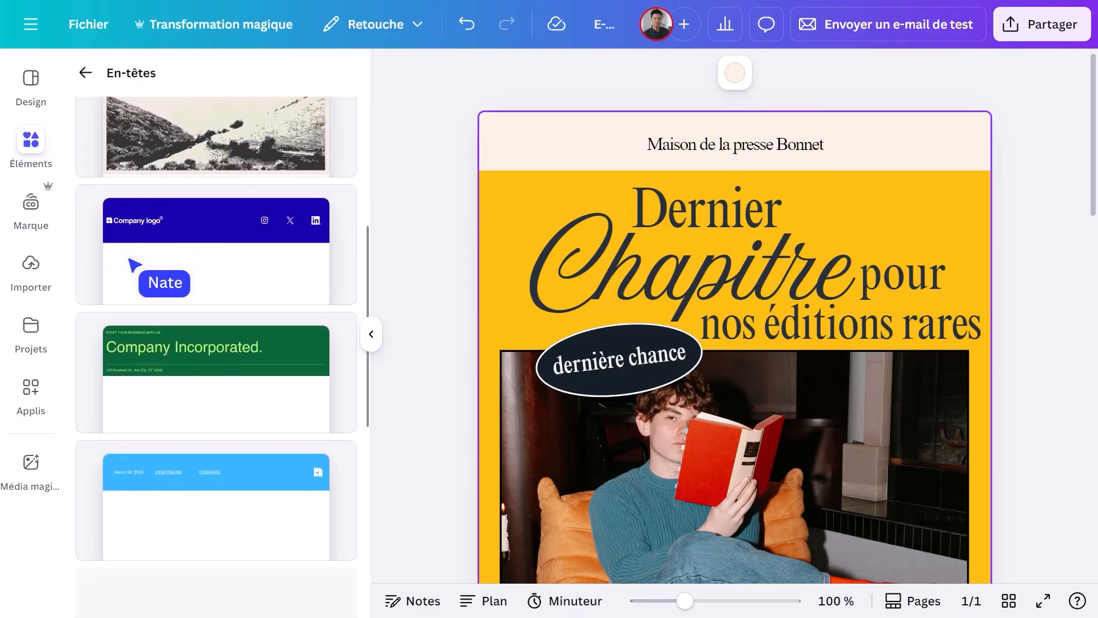
pyautogui.scroll(-5, 129, 263)
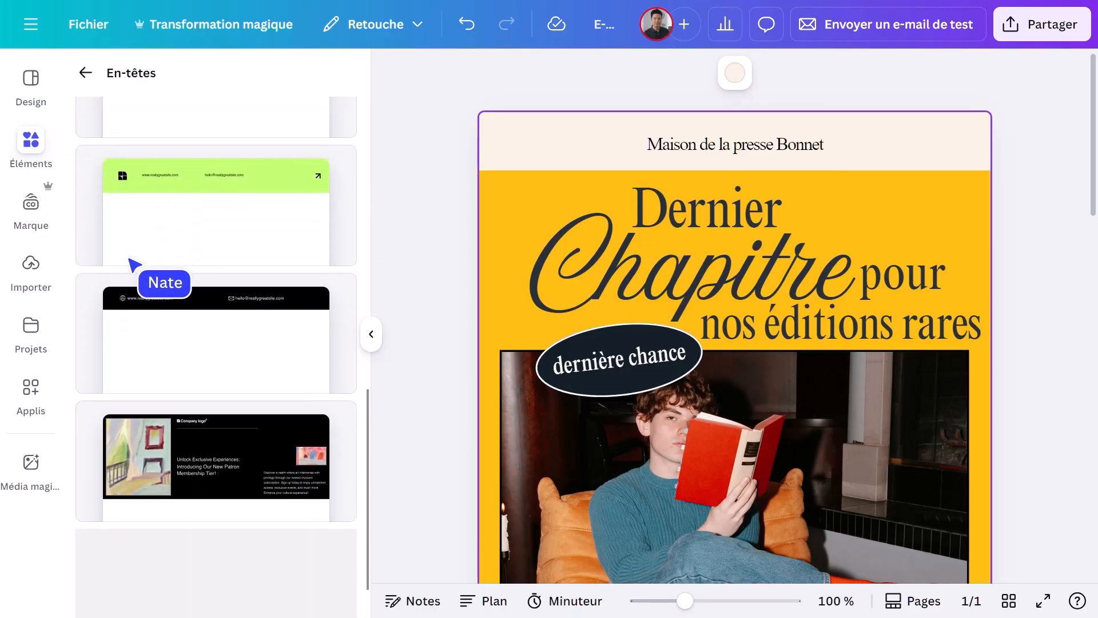
pyautogui.click(371, 333)
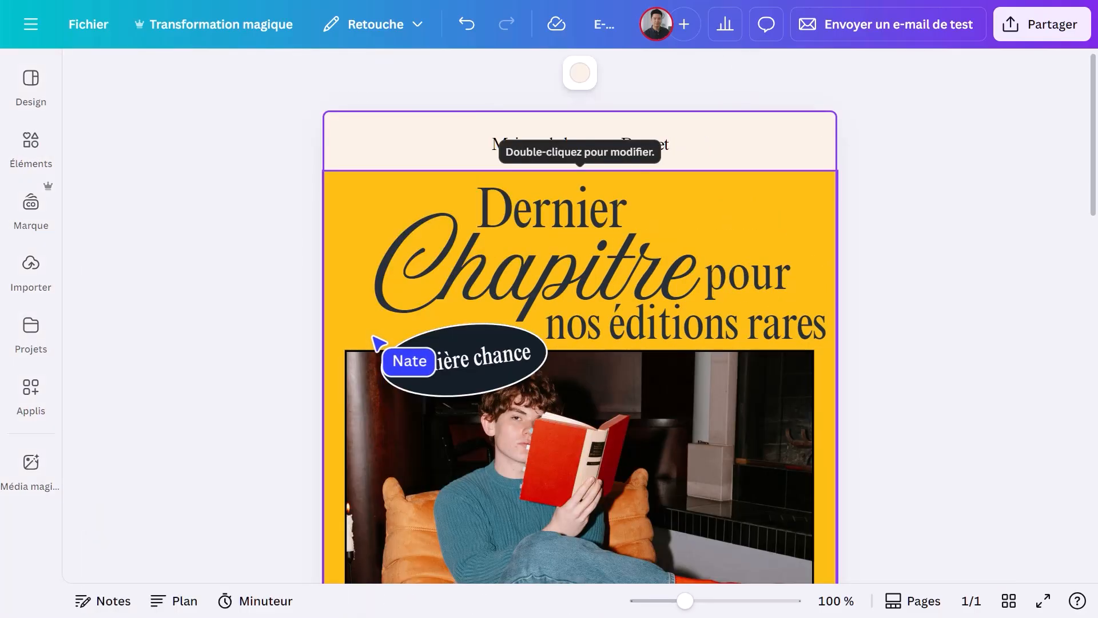
# Replace the "Maison de la presse Bonnet" header text with the red Chopify Burger wordmark logo from the brand kit.
pyautogui.doubleClick(675, 150)
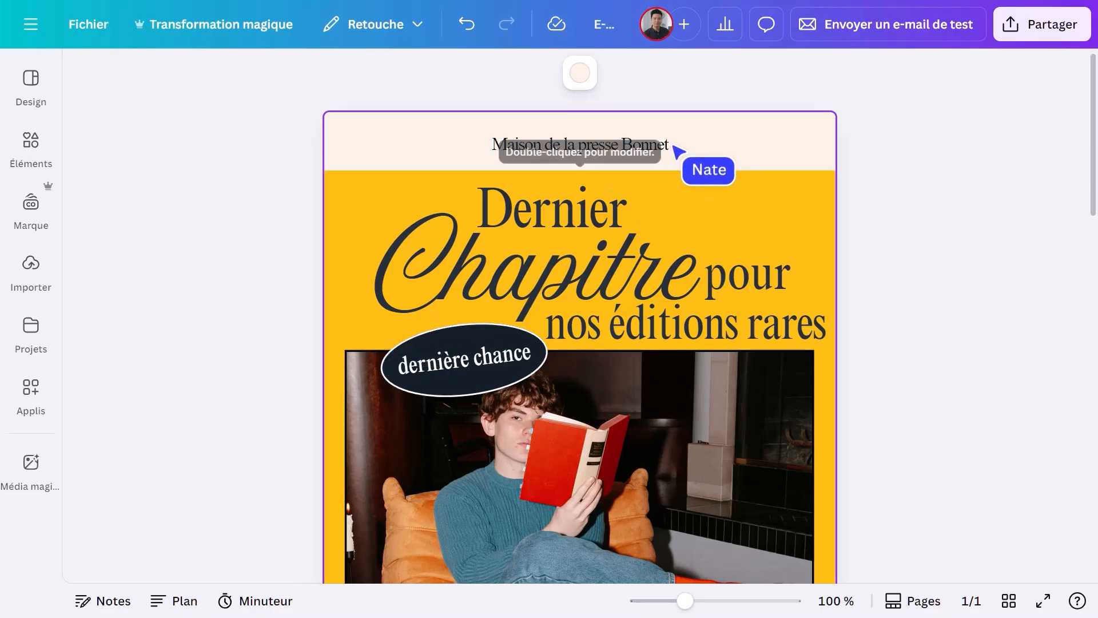
pyautogui.tripleClick(486, 143)
pyautogui.press('Delete')
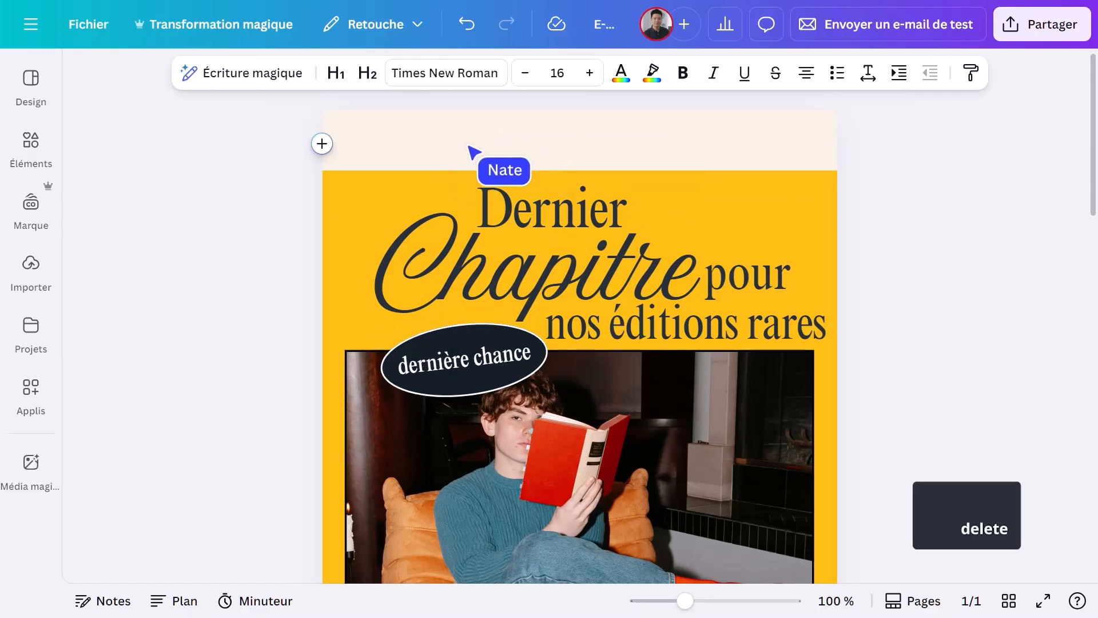
pyautogui.click(32, 204)
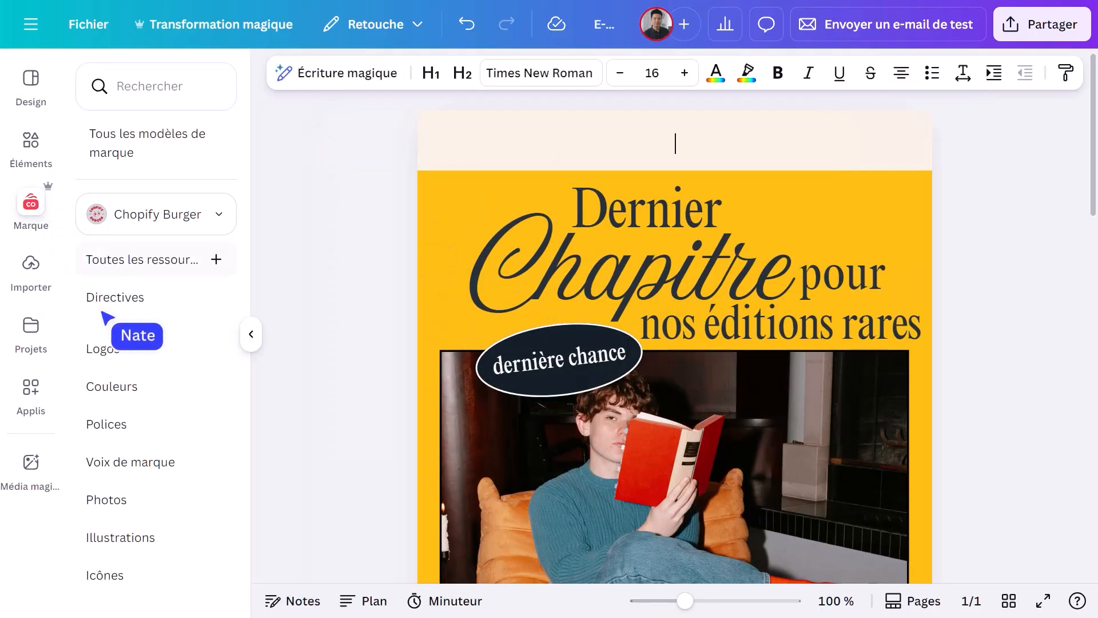
pyautogui.click(131, 355)
pyautogui.moveTo(466, 431); pyautogui.dragTo(821, 138)
pyautogui.click(545, 334)
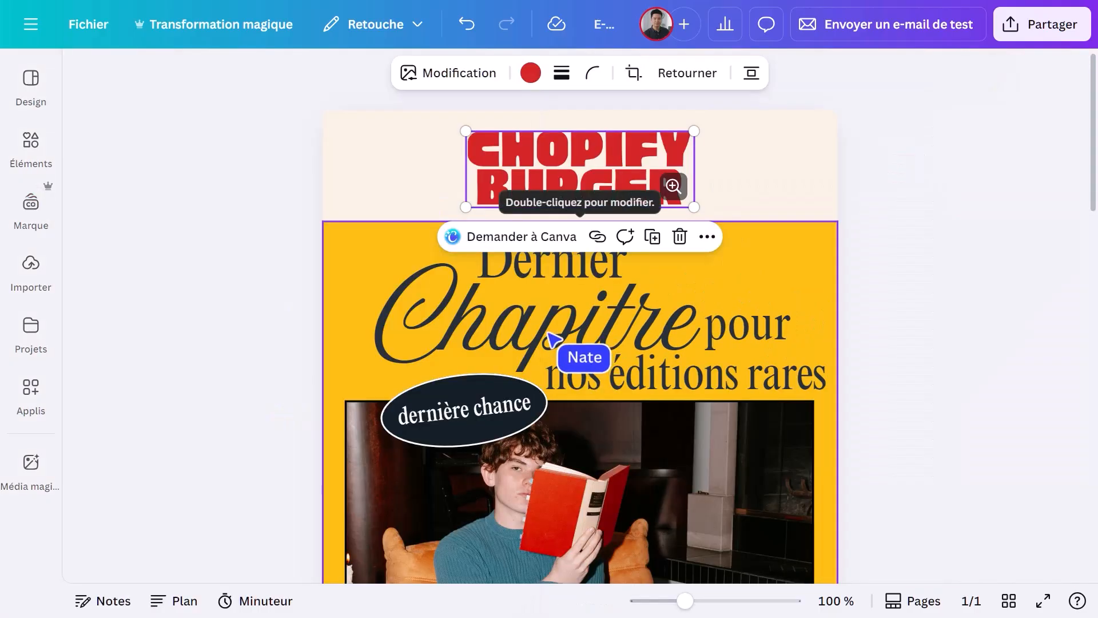
# Shrink the Chopify Burger header logo to about 60% of its size and cycle its alignment through left and right back to centre.
pyautogui.moveTo(466, 207); pyautogui.dragTo(510, 178)
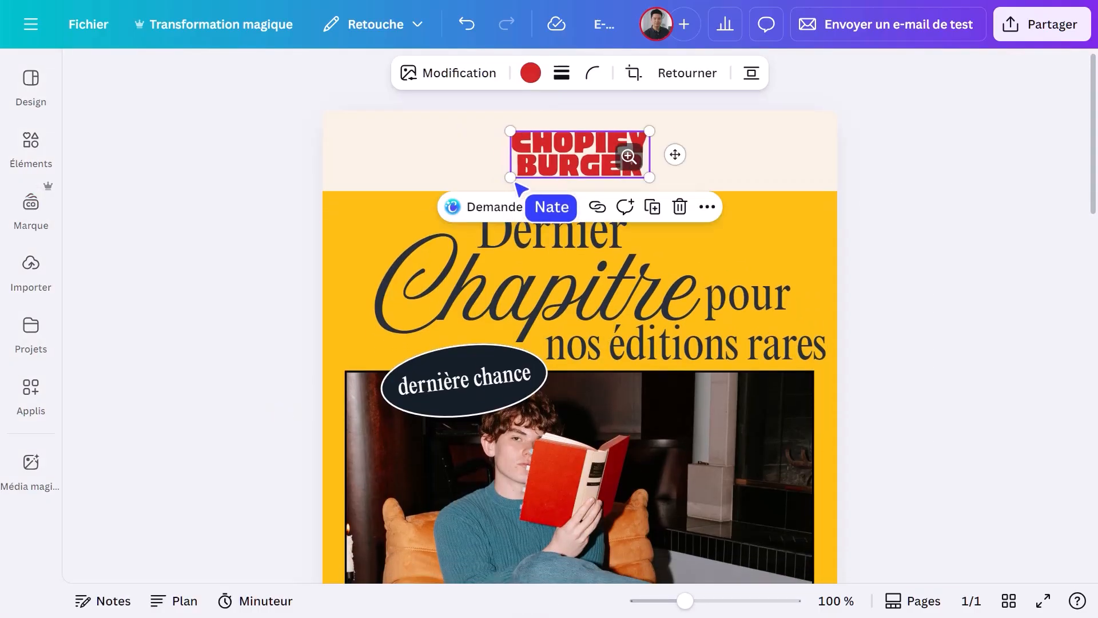
pyautogui.click(750, 75)
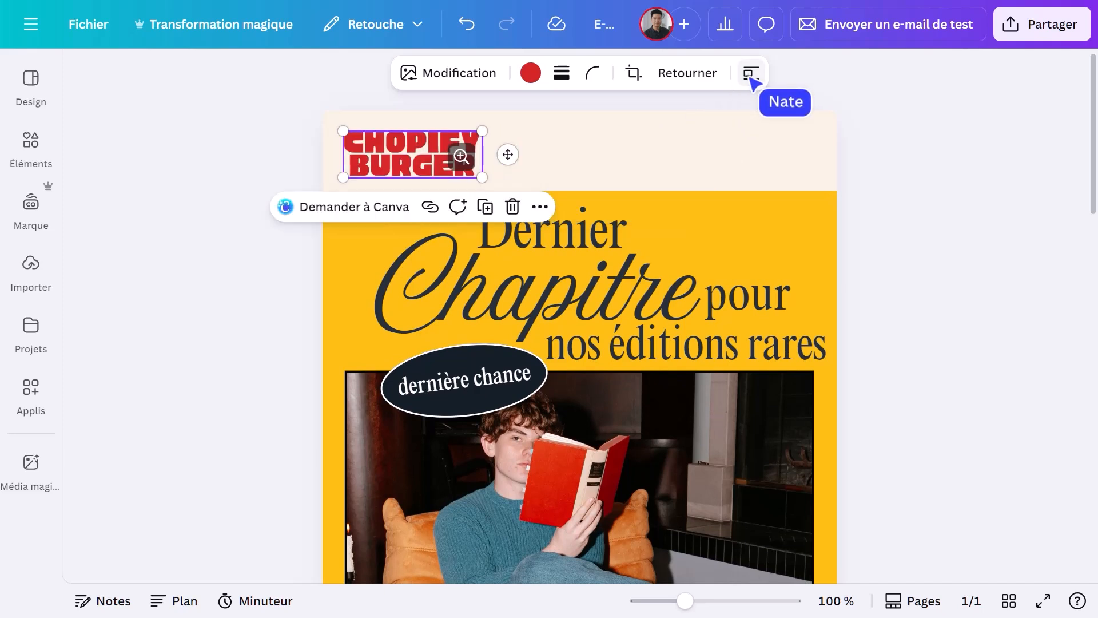
pyautogui.click(750, 74)
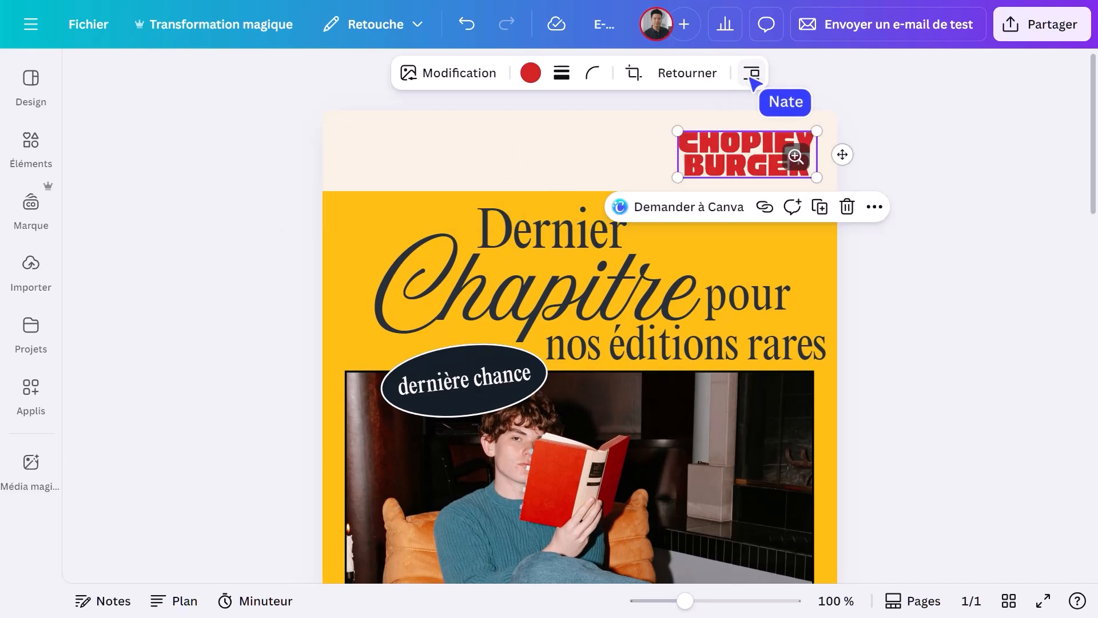
pyautogui.click(752, 75)
pyautogui.click(902, 300)
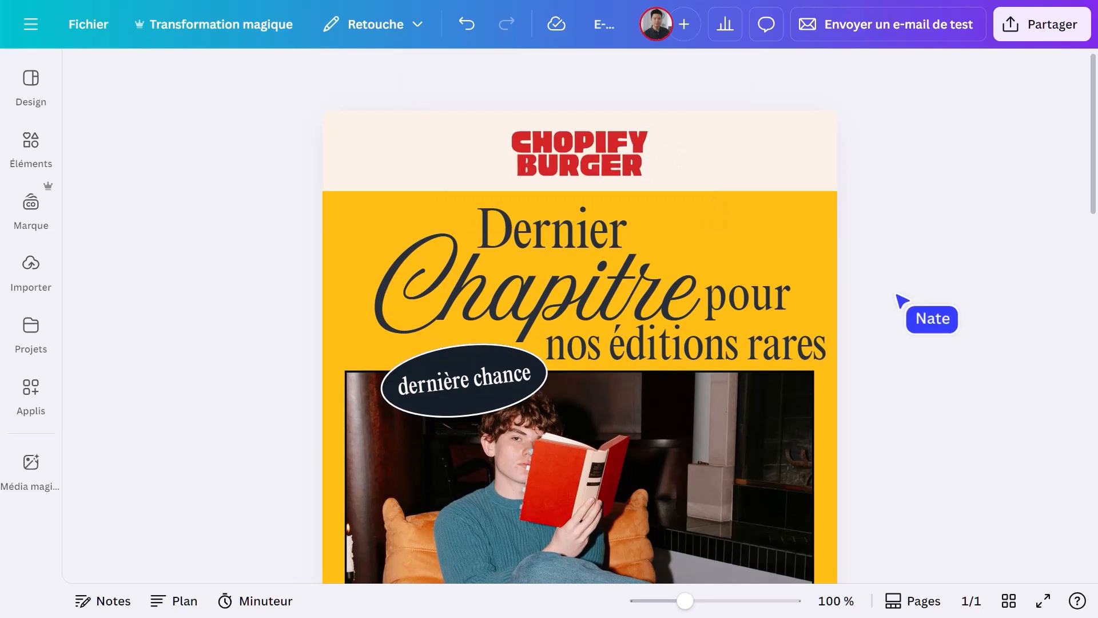
# Change the font of the greeting heading and the paragraph below the hero image to Verdana.
pyautogui.scroll(-5, 902, 299)
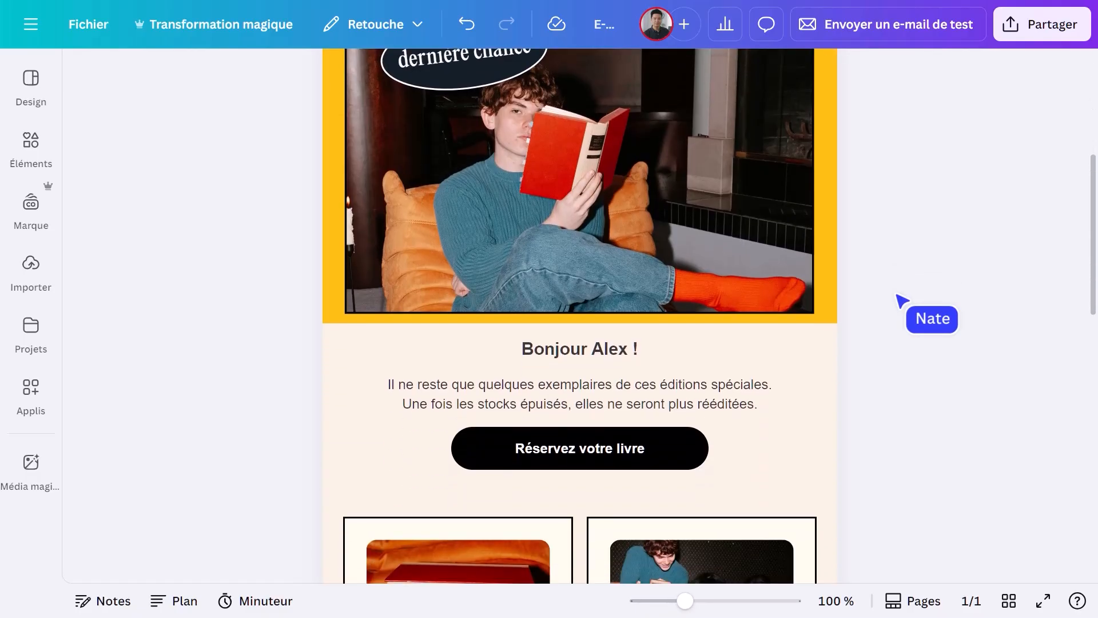
pyautogui.click(778, 406)
pyautogui.moveTo(777, 407); pyautogui.dragTo(454, 319)
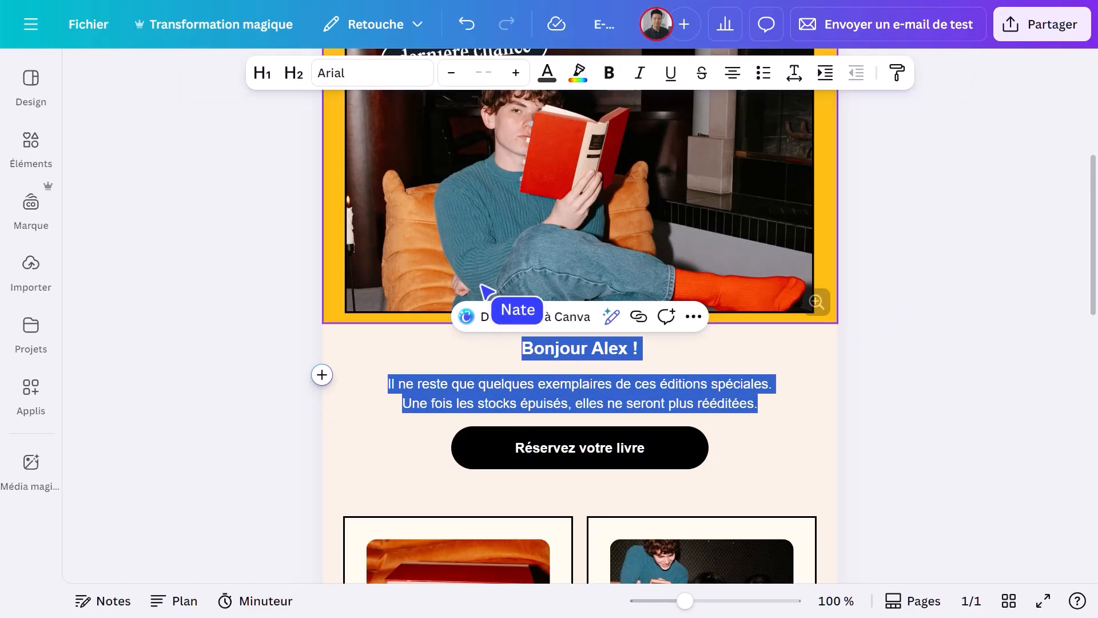
pyautogui.click(365, 74)
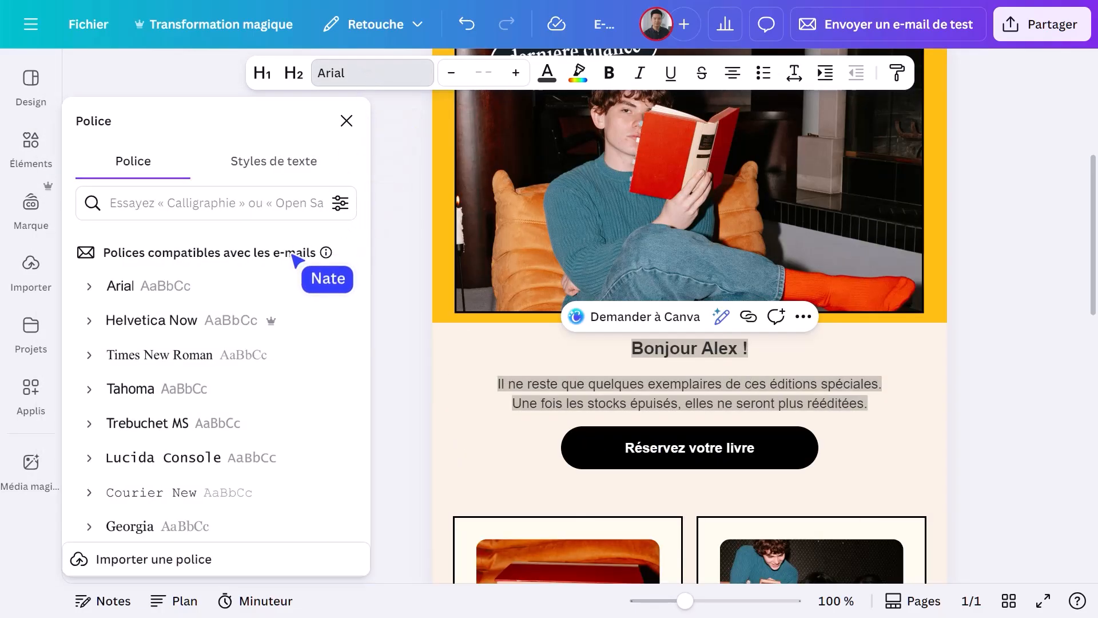
pyautogui.scroll(-3, 292, 258)
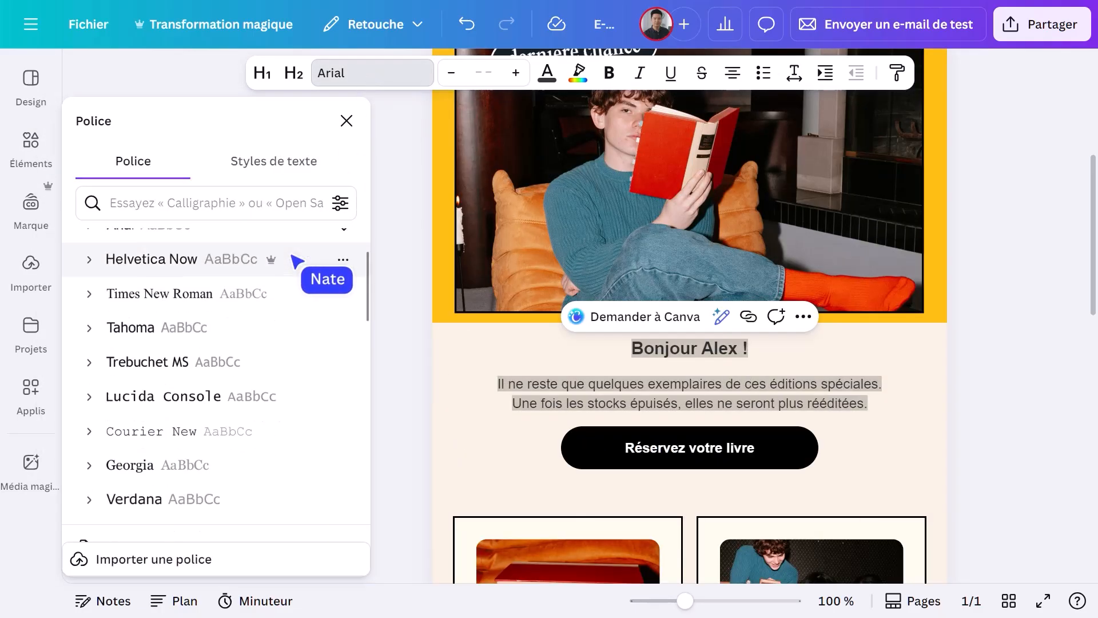
pyautogui.click(240, 402)
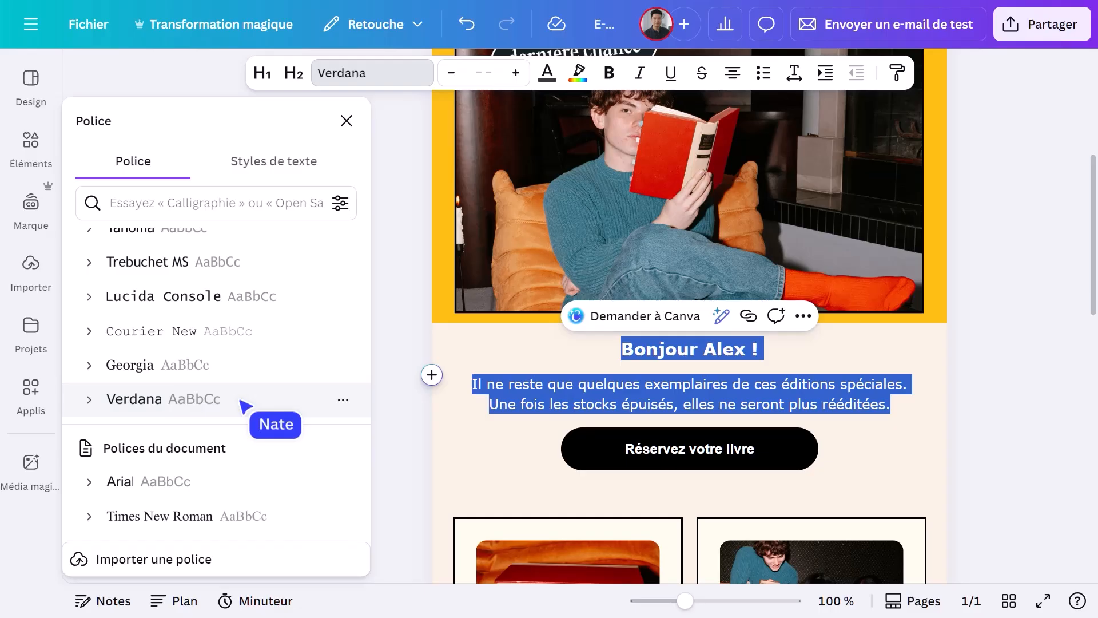
# Colour the greeting heading and its paragraph with the red of the Chopify Burger brand palette.
pyautogui.click(547, 73)
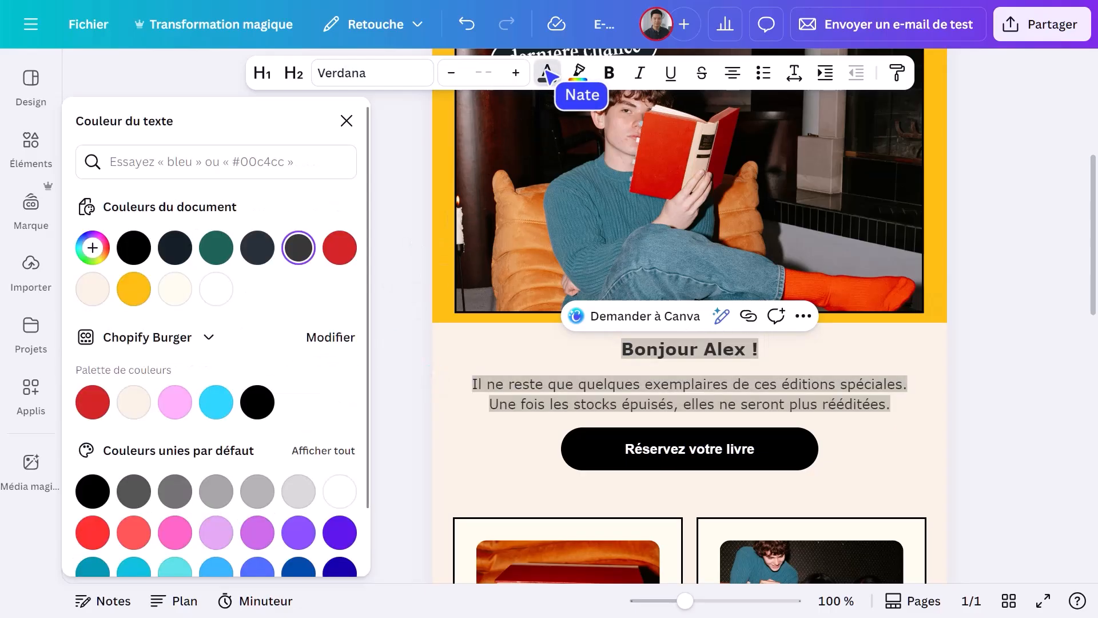
pyautogui.click(92, 402)
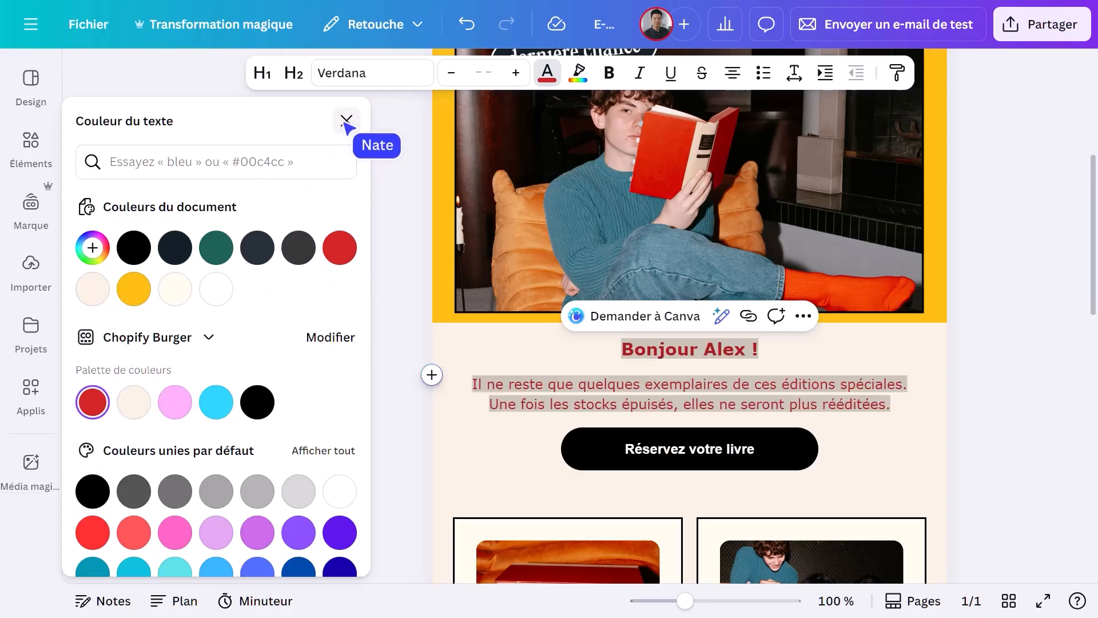
pyautogui.click(346, 120)
# Replace the greeting heading with "Qui s’y frotte s’y pique".
pyautogui.click(689, 360)
pyautogui.moveTo(689, 361); pyautogui.dragTo(507, 361)
pyautogui.write('Qui s’y frotte s’y pique')
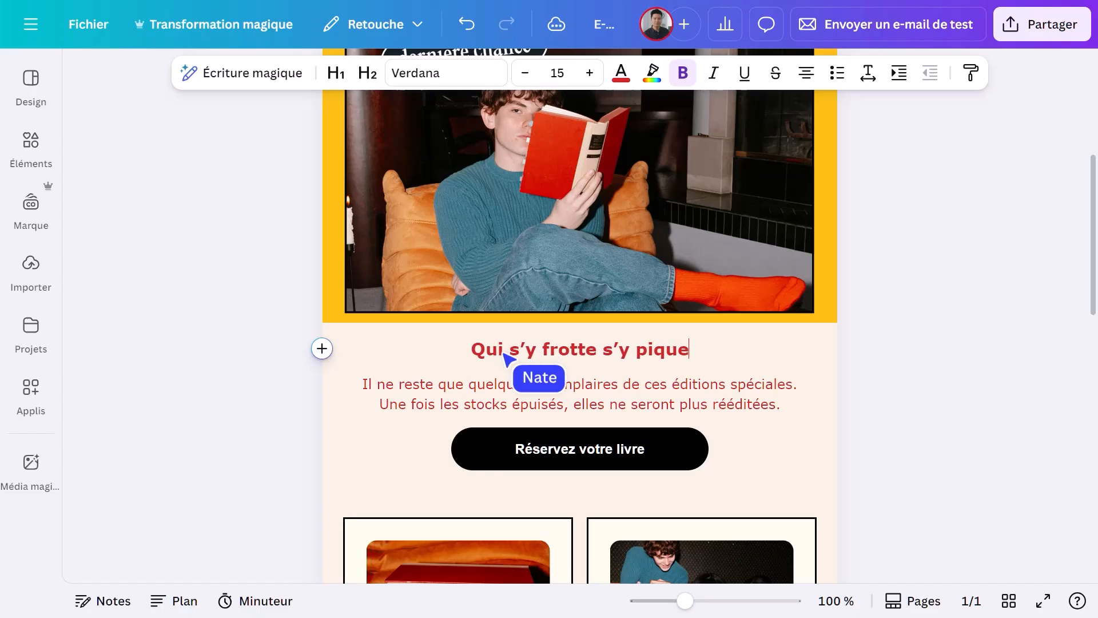
# Set the "Qui s’y frotte s’y pique" heading to font size 26 and letter spacing -50.
pyautogui.moveTo(689, 350); pyautogui.dragTo(483, 312)
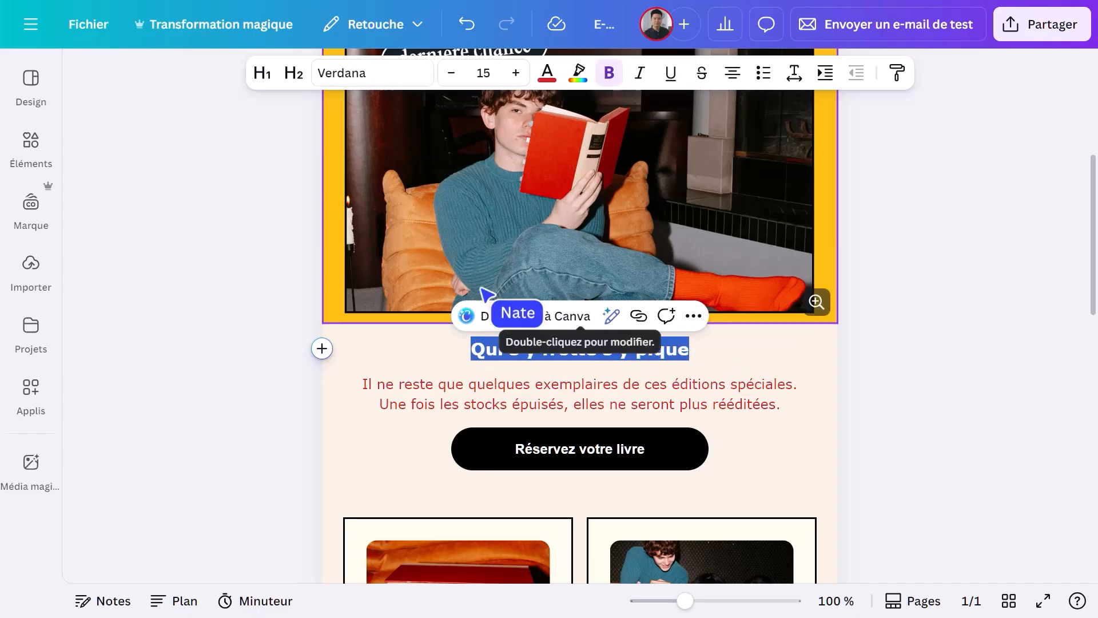
pyautogui.click(516, 72)
pyautogui.click(515, 73)
pyautogui.click(516, 72)
pyautogui.click(515, 72)
pyautogui.click(794, 73)
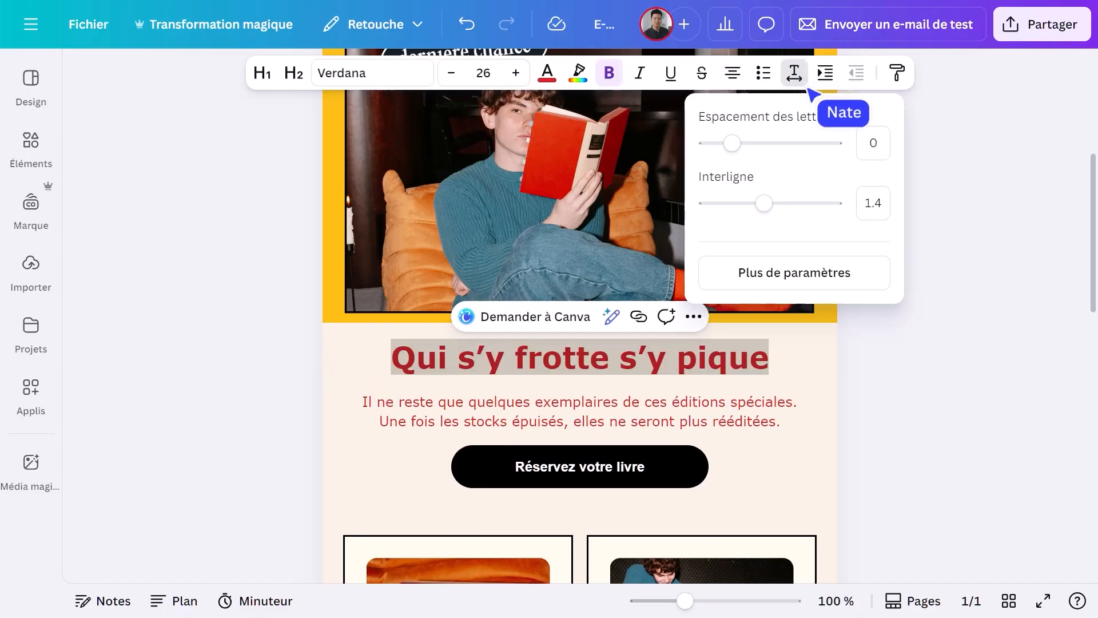
pyautogui.click(877, 144)
pyautogui.write('-50')
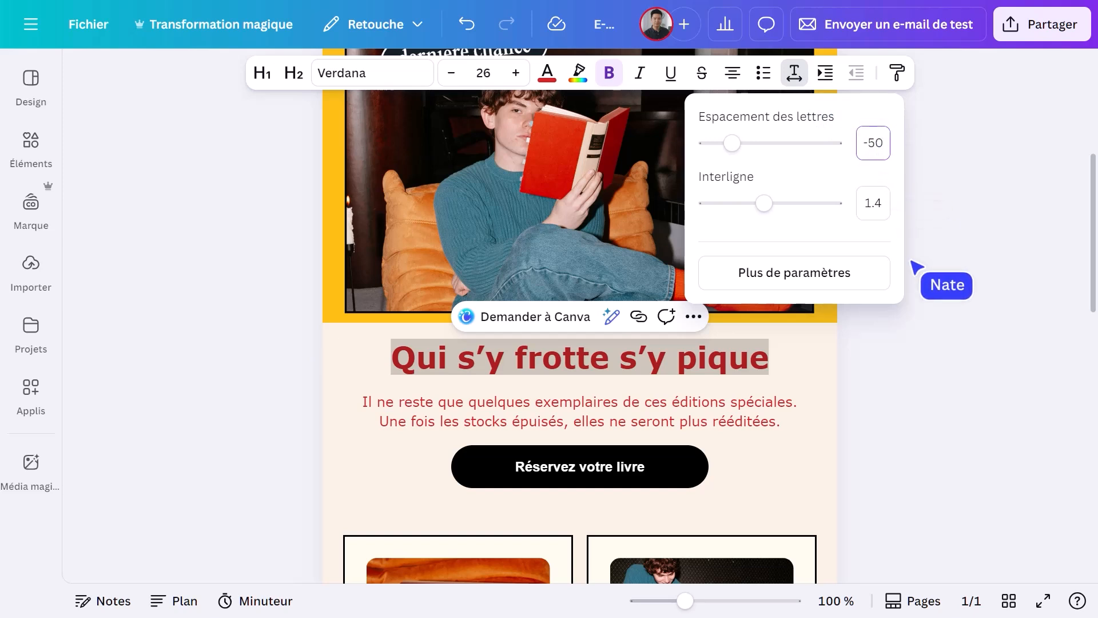
pyautogui.click(961, 349)
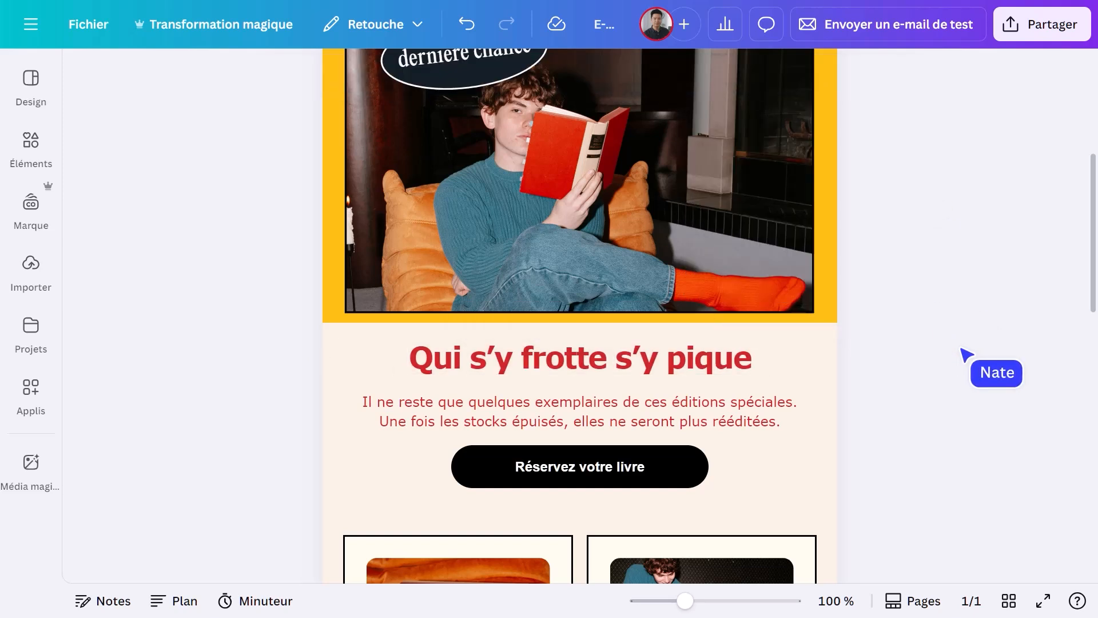
# Recolour the "Réservez votre livre" button with the Chopify Burger brand pink and its label with the brand red.
pyautogui.click(701, 466)
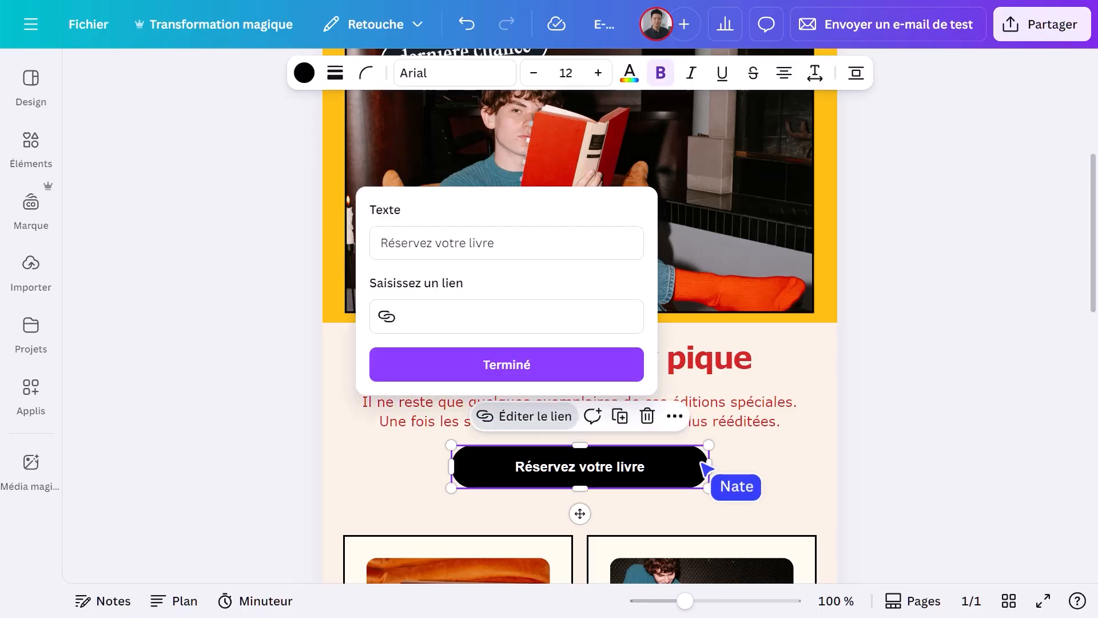
pyautogui.click(305, 73)
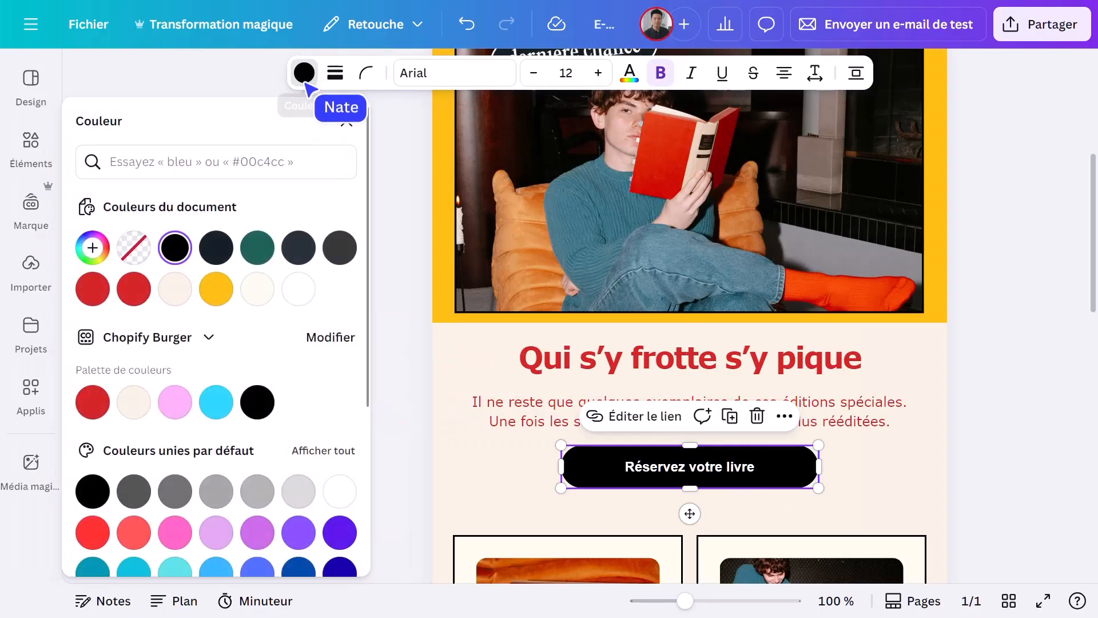
pyautogui.click(177, 402)
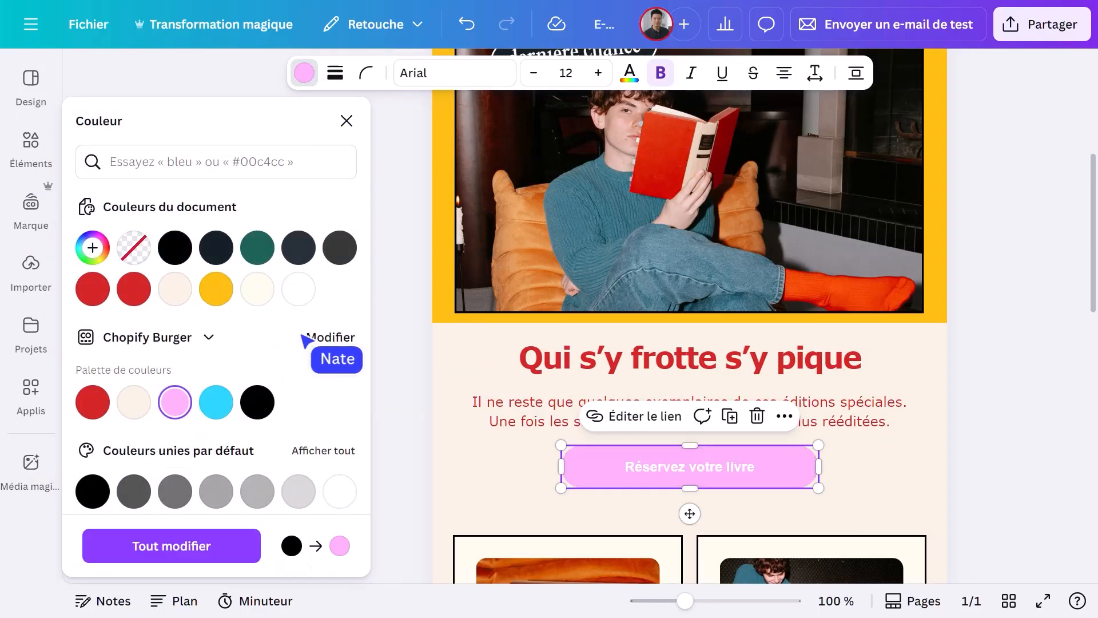
pyautogui.click(629, 73)
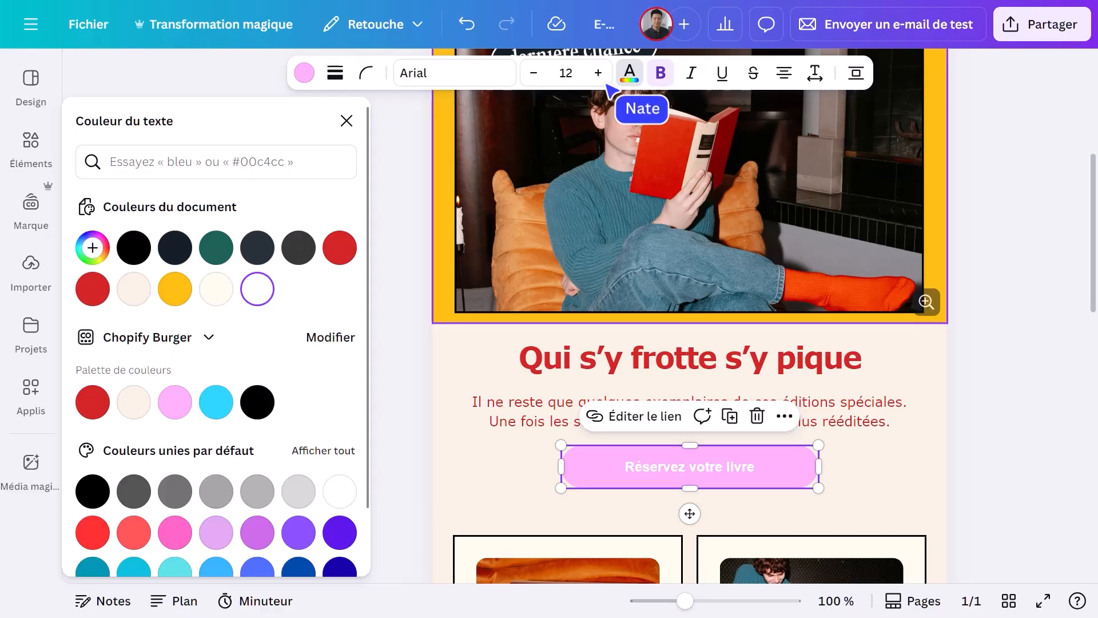
pyautogui.click(102, 404)
pyautogui.click(347, 121)
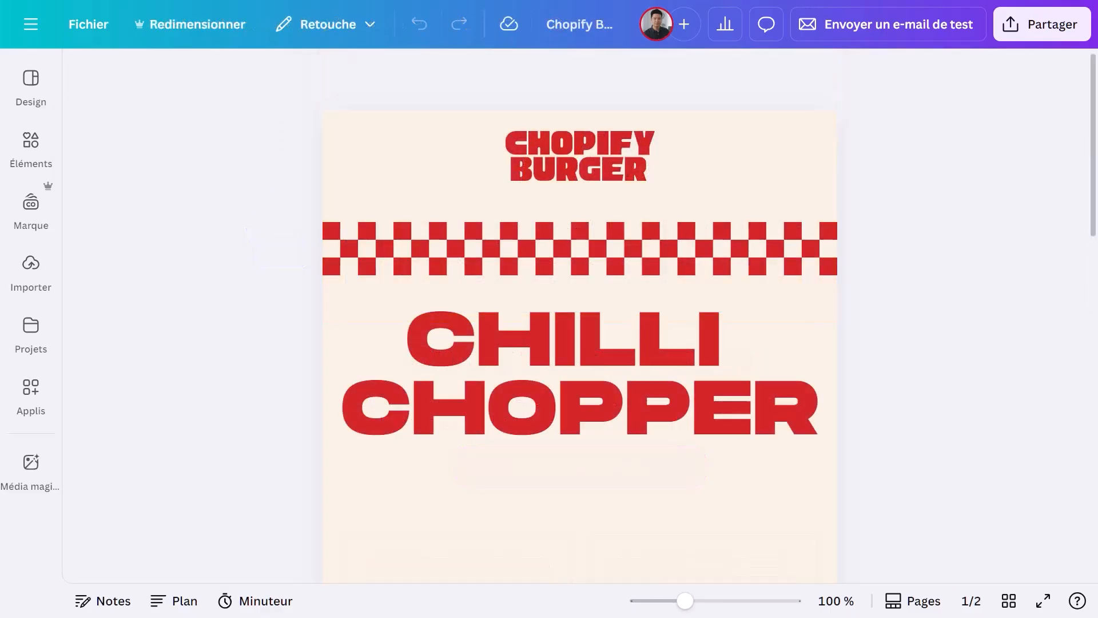
pyautogui.scroll(-3, 579, 314)
pyautogui.scroll(-8, 579, 315)
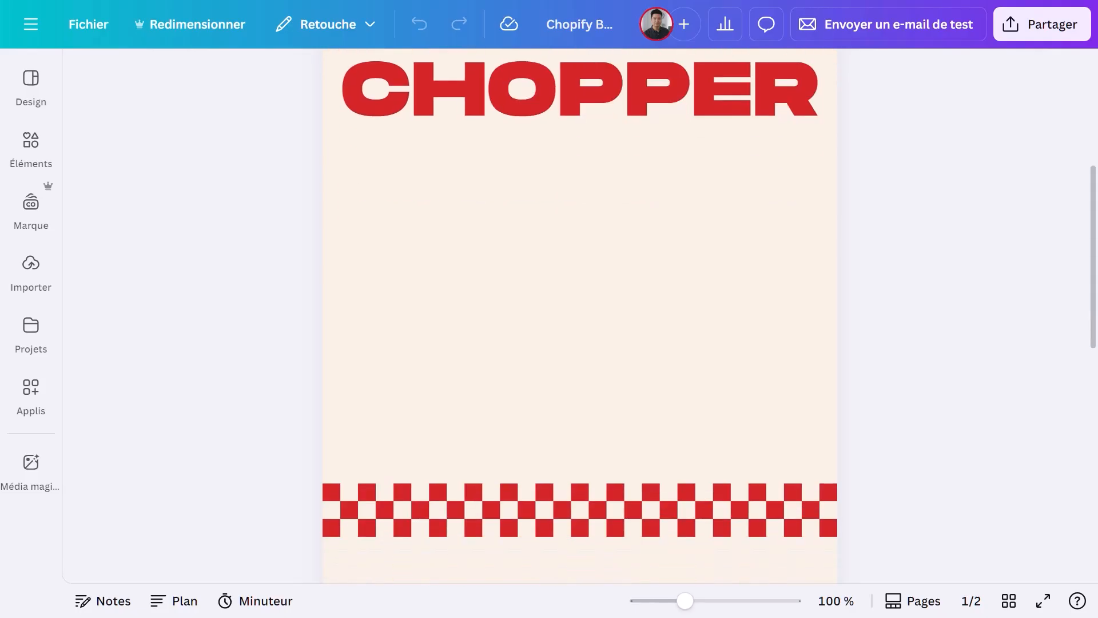
pyautogui.scroll(-6, 580, 314)
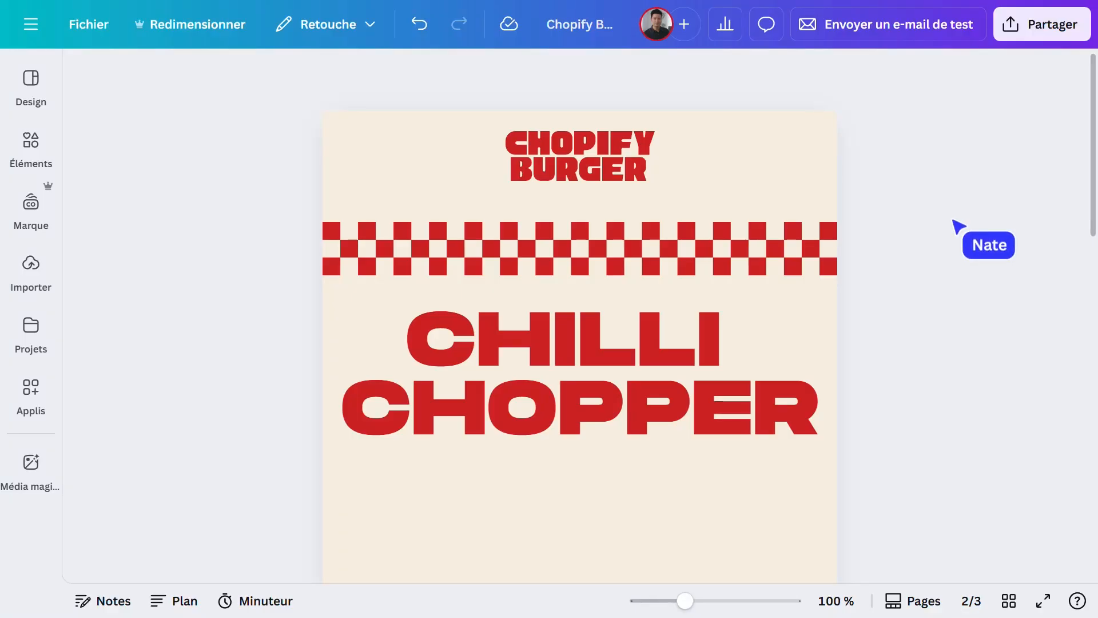
# Open the "CHILLI CHOPPER" graphic for editing and add the burger photo with the green flag from the Chopify Burger brand photos.
pyautogui.click(596, 390)
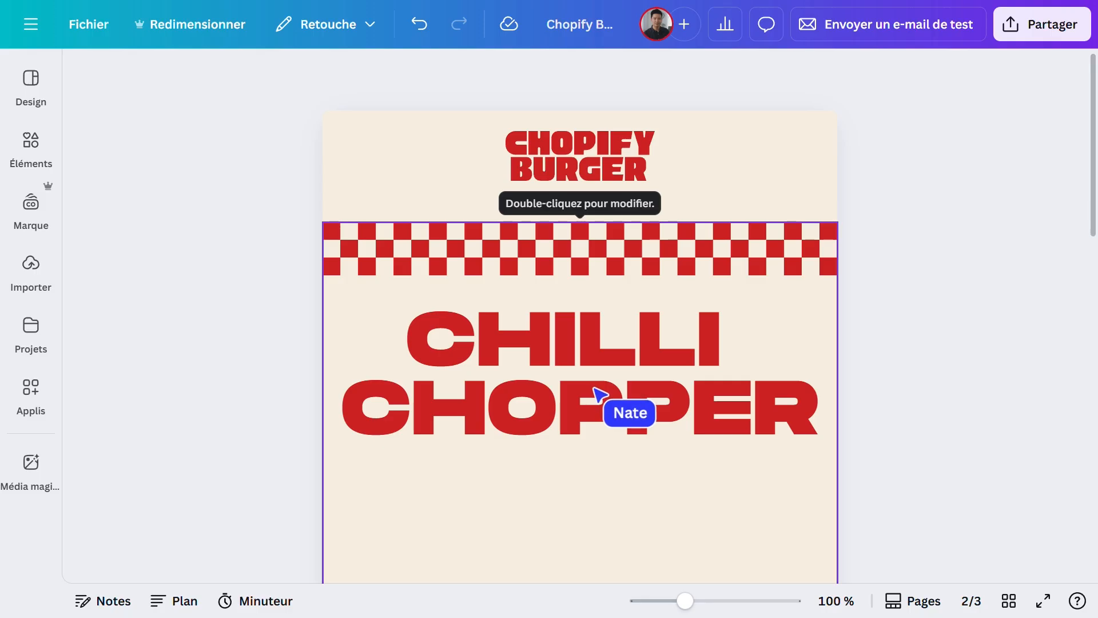
pyautogui.click(597, 392)
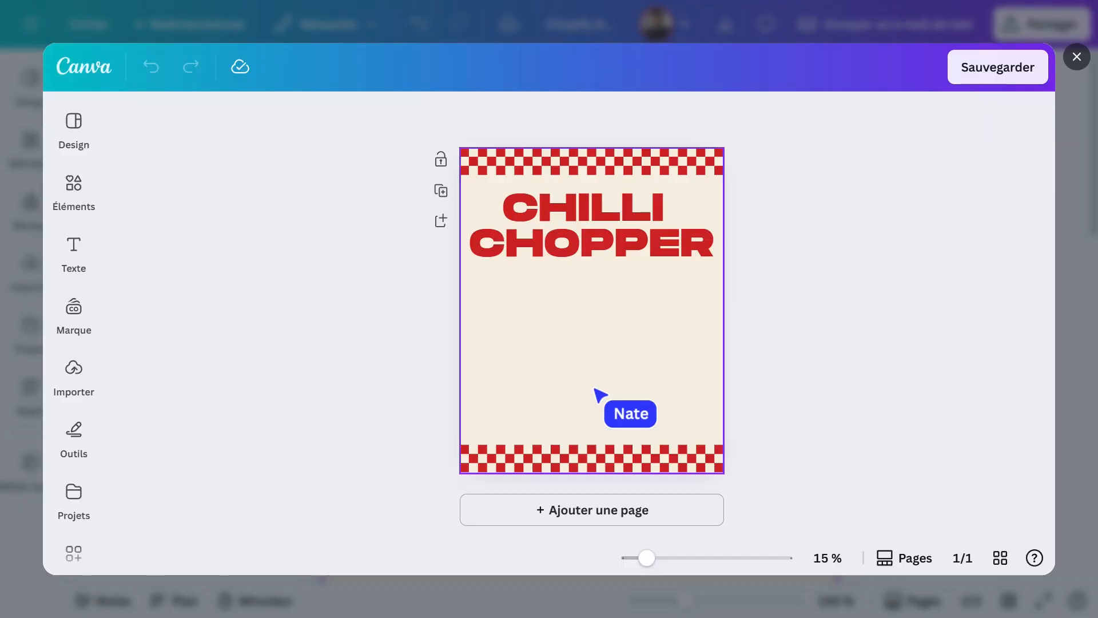
pyautogui.click(74, 311)
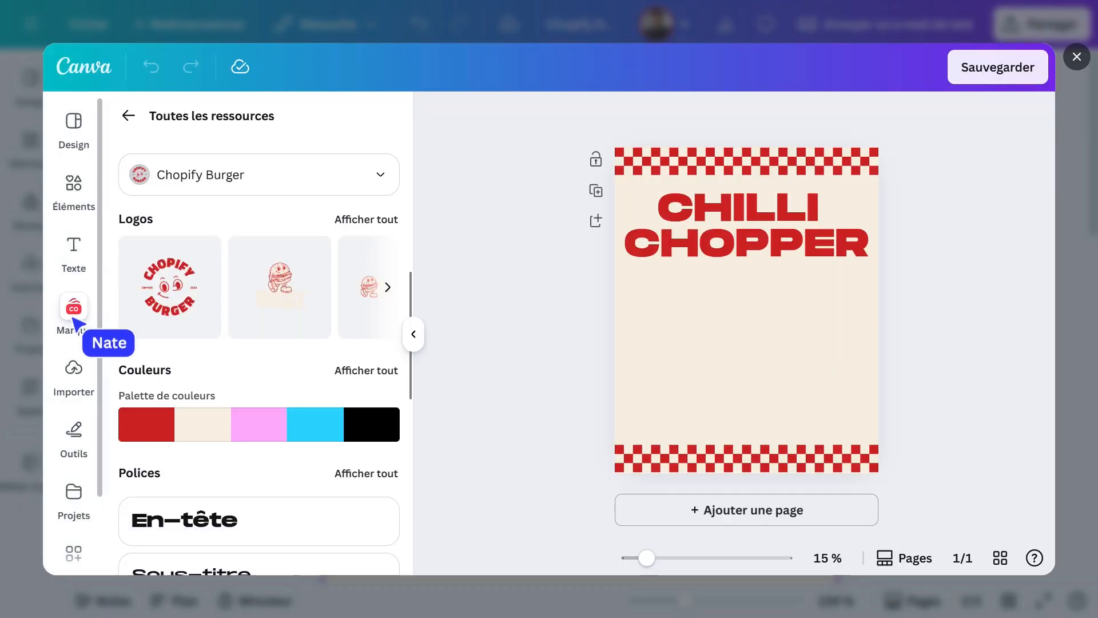
pyautogui.scroll(-10, 215, 342)
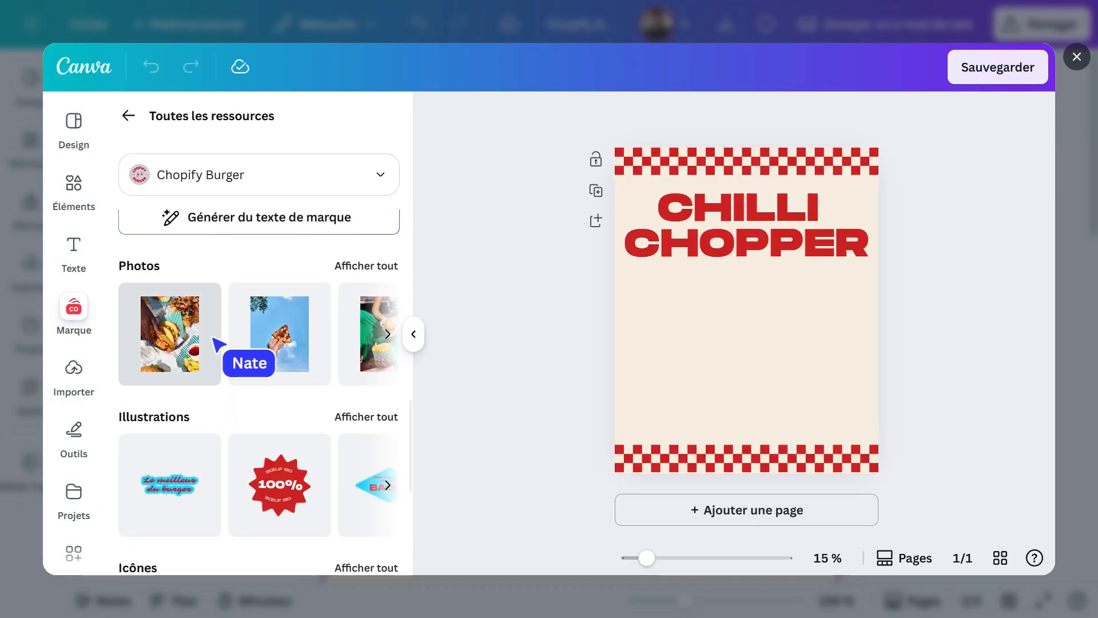
pyautogui.click(352, 267)
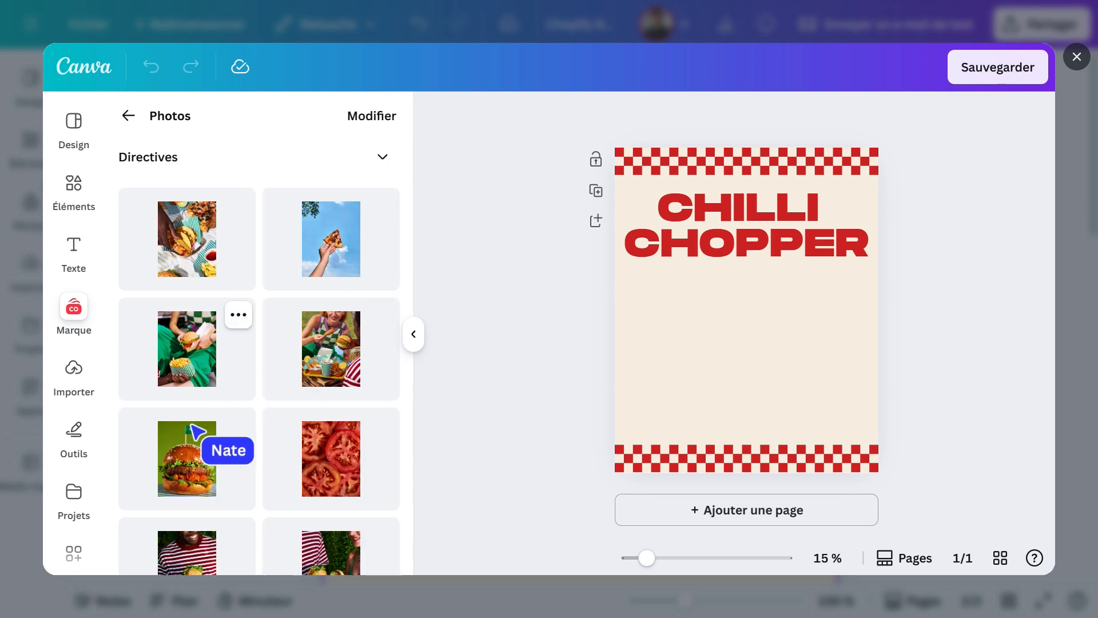
pyautogui.moveTo(182, 439); pyautogui.dragTo(725, 277)
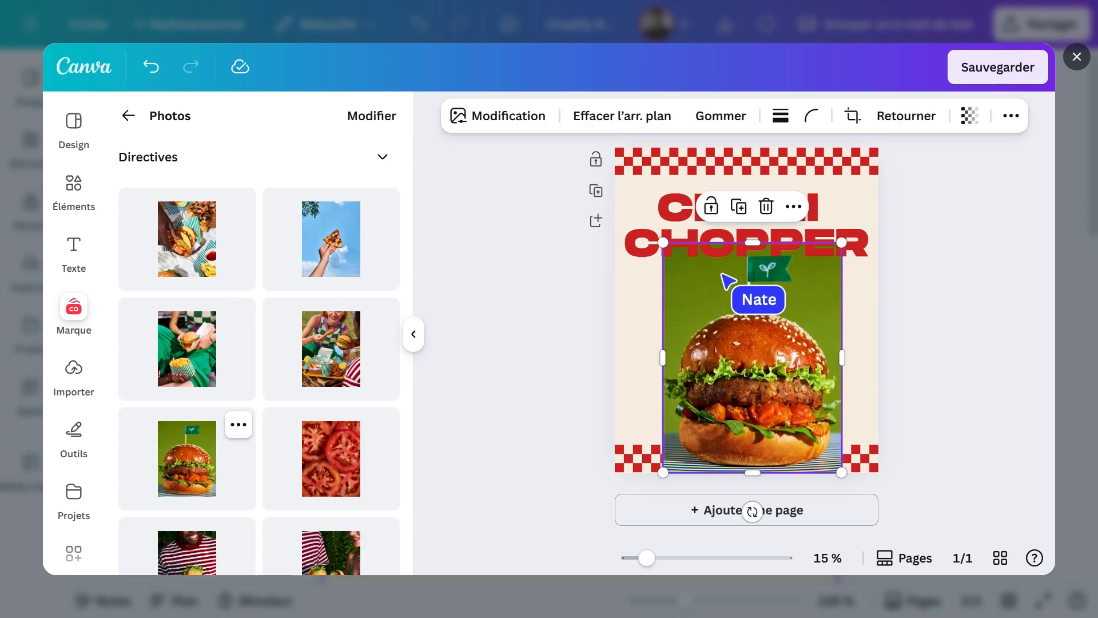
pyautogui.click(421, 343)
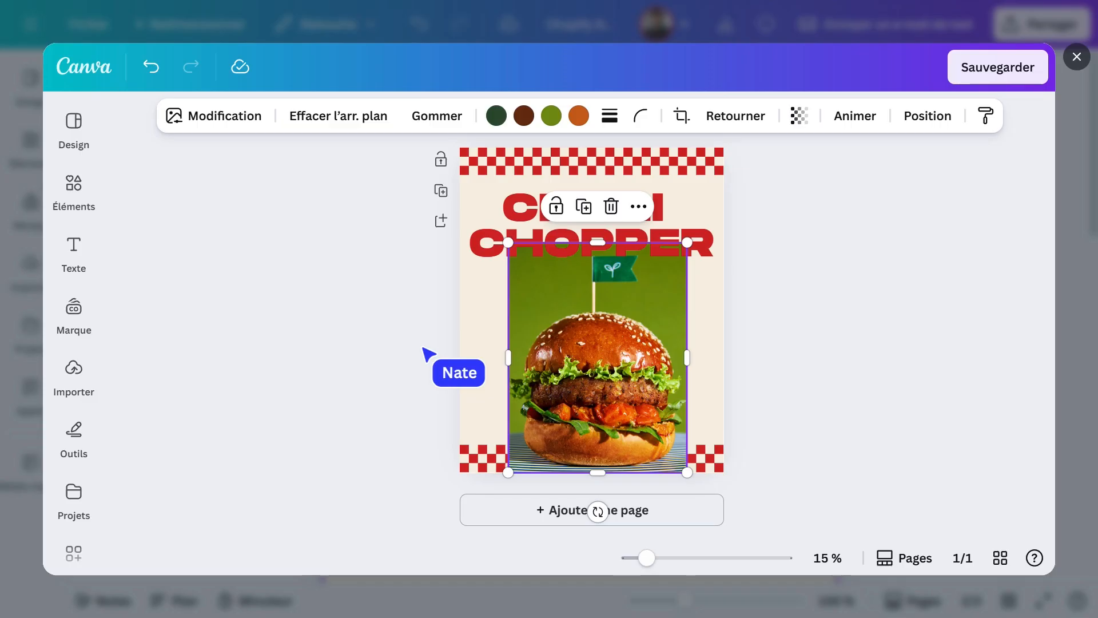
# Remove the burger photo's background and erase the green flag with its stick using the Magic Eraser brush.
pyautogui.click(351, 128)
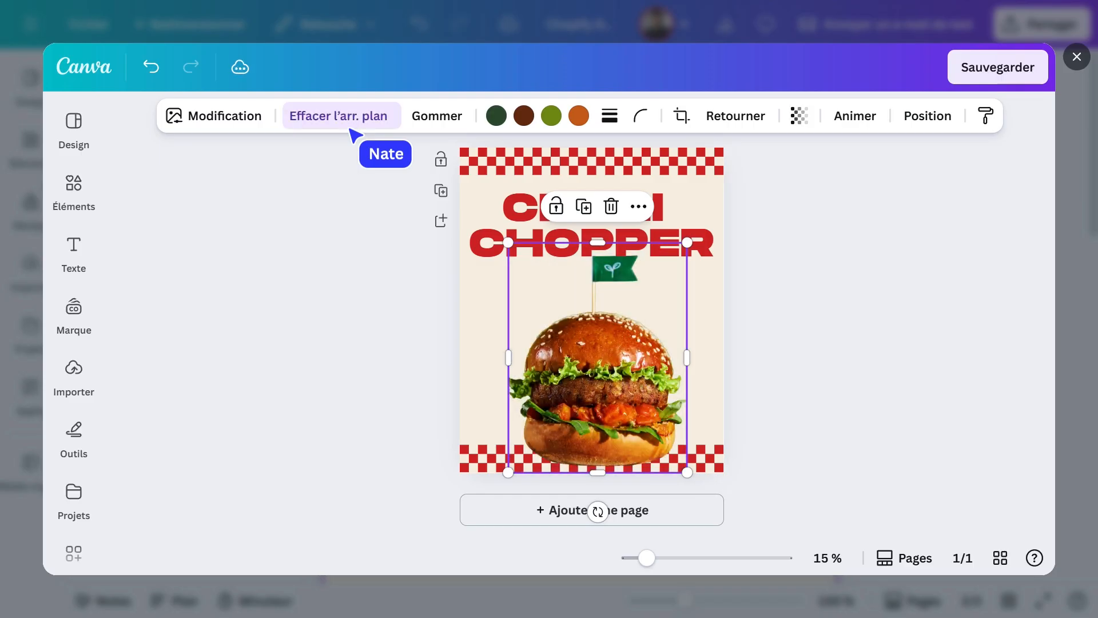
pyautogui.click(443, 121)
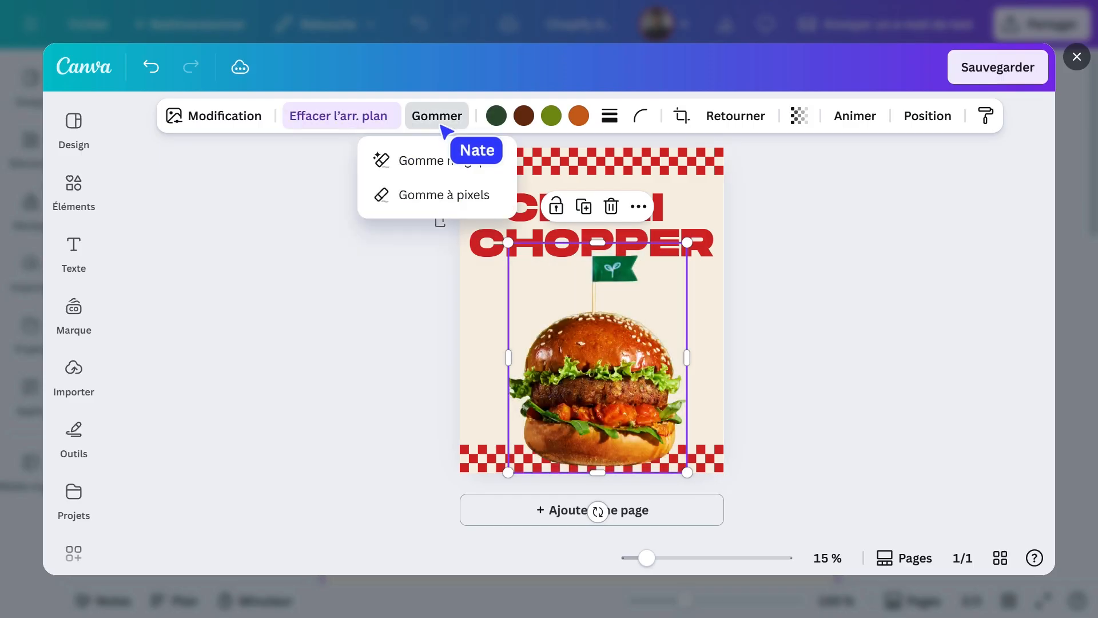
pyautogui.click(447, 160)
pyautogui.moveTo(706, 139)
pyautogui.mouseDown()
pyautogui.moveTo(800, 133)
pyautogui.moveTo(803, 148)
pyautogui.moveTo(757, 170)
pyautogui.mouseUp()
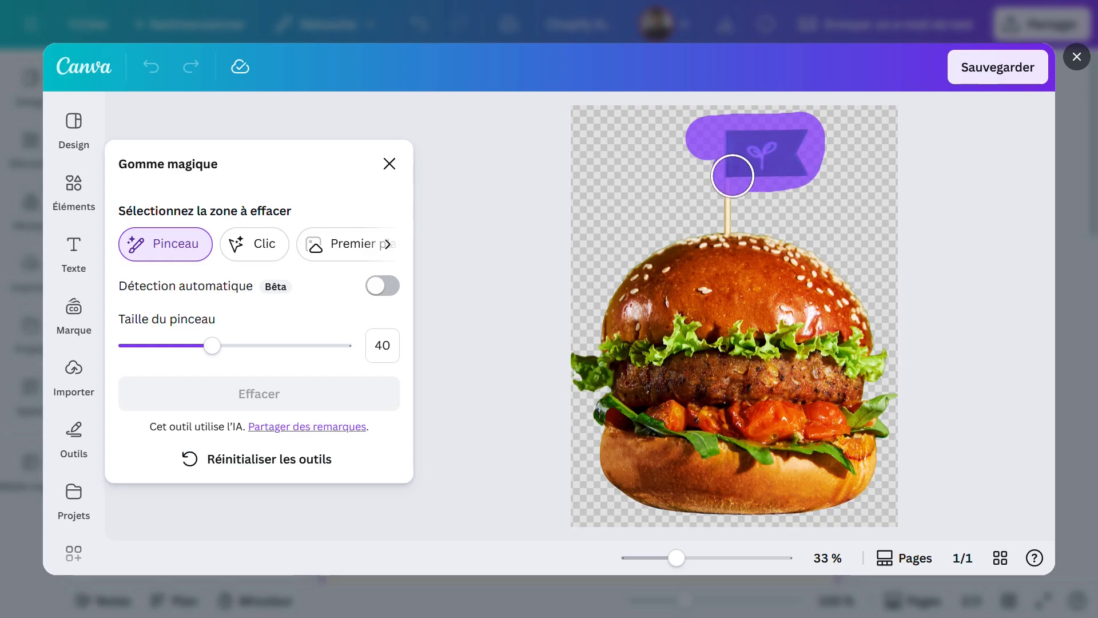
pyautogui.moveTo(727, 215); pyautogui.dragTo(727, 215)
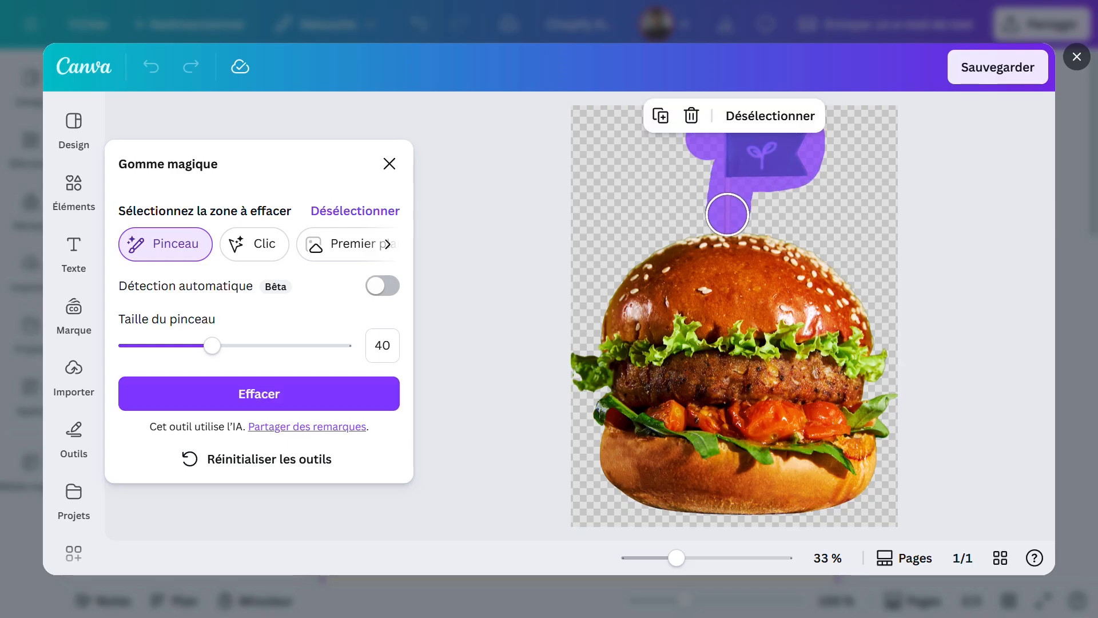
pyautogui.click(369, 397)
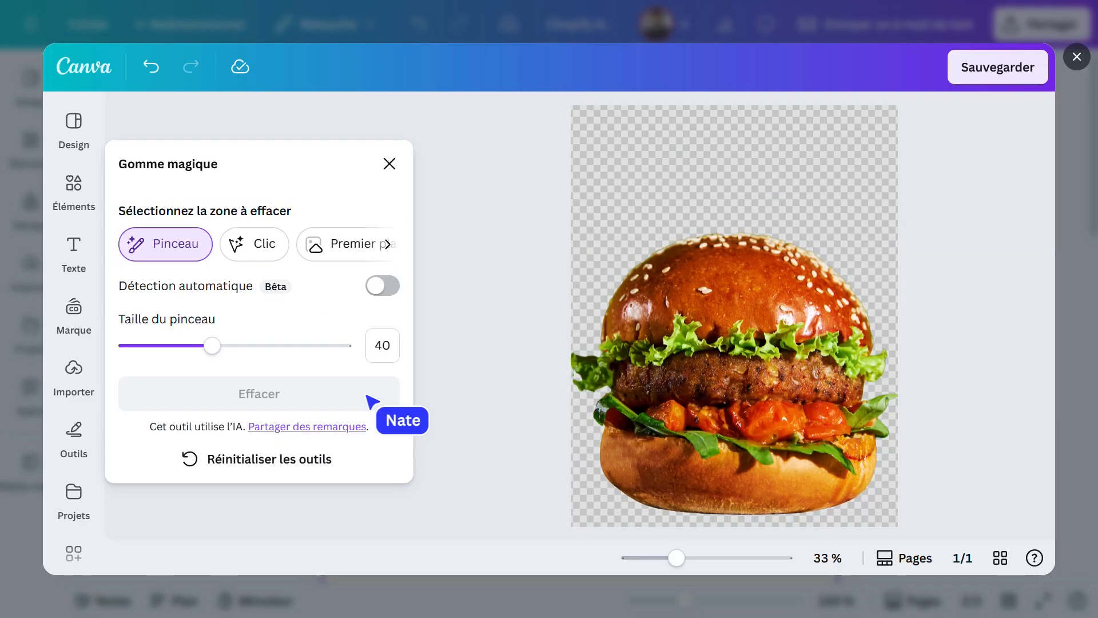
pyautogui.click(387, 163)
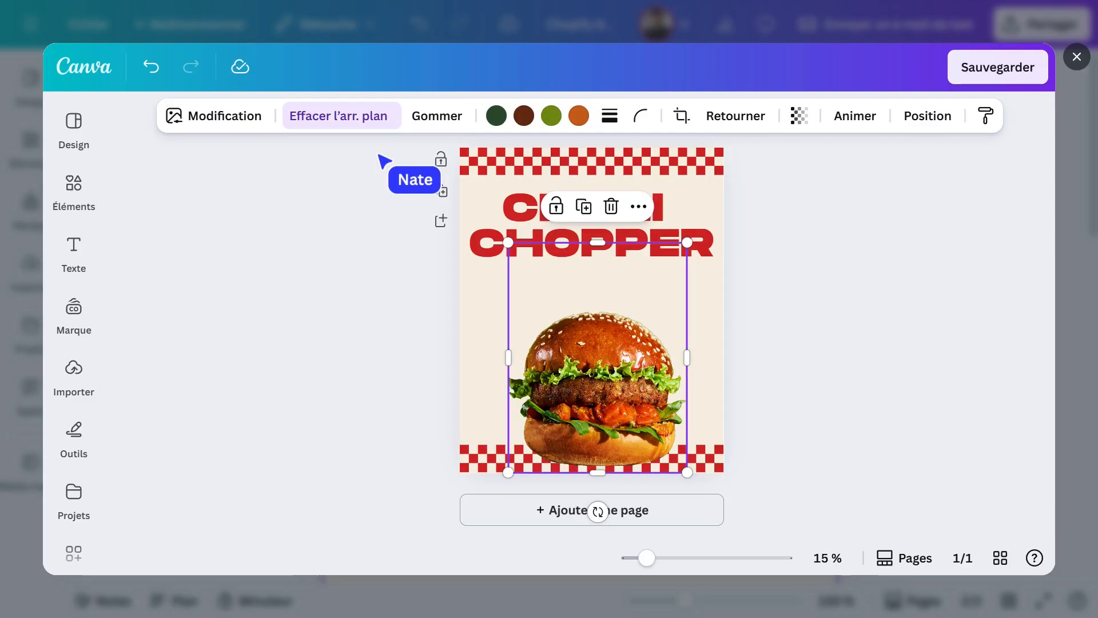
# Enlarge the burger cutout slightly and centre it between the "CHILLI CHOPPER" title and the lower checkered band.
pyautogui.moveTo(591, 325); pyautogui.dragTo(568, 269)
pyautogui.moveTo(681, 415); pyautogui.dragTo(692, 429)
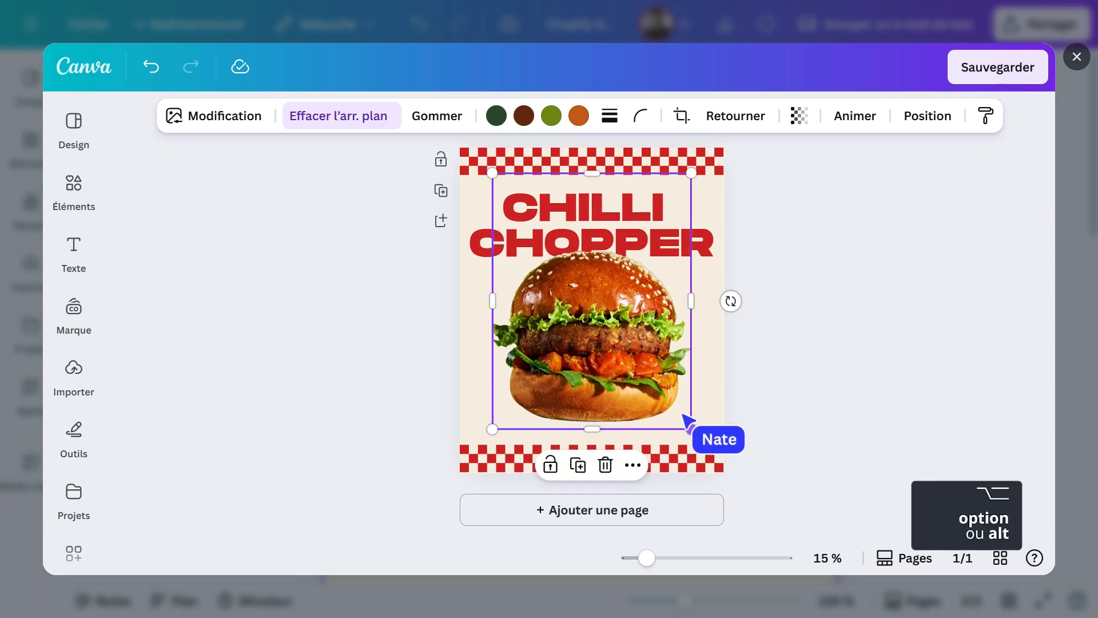
pyautogui.moveTo(646, 367); pyautogui.dragTo(646, 368)
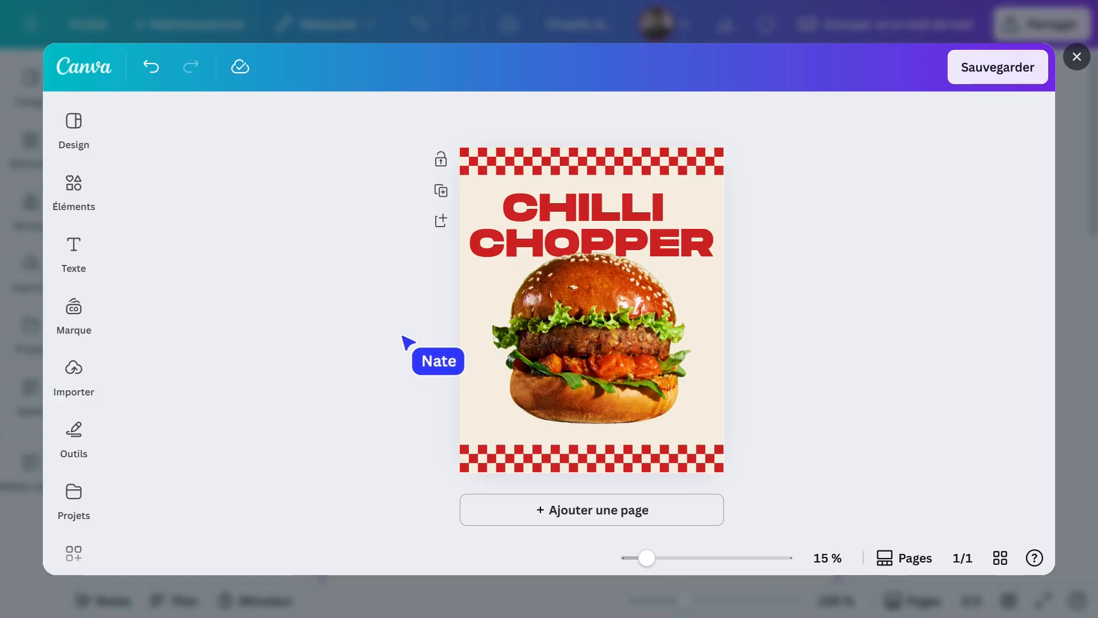
# Add the "Le meilleur du burger" illustration from the Chopify Burger brand illustrations to the graphic.
pyautogui.click(75, 309)
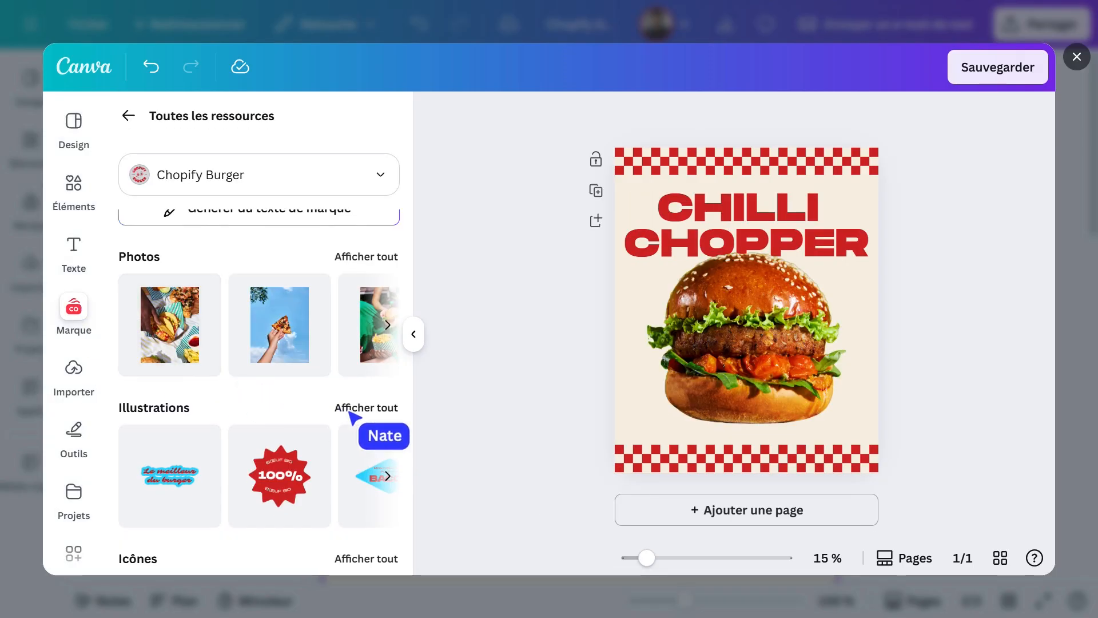
pyautogui.click(366, 407)
pyautogui.moveTo(251, 238); pyautogui.dragTo(710, 411)
pyautogui.click(413, 334)
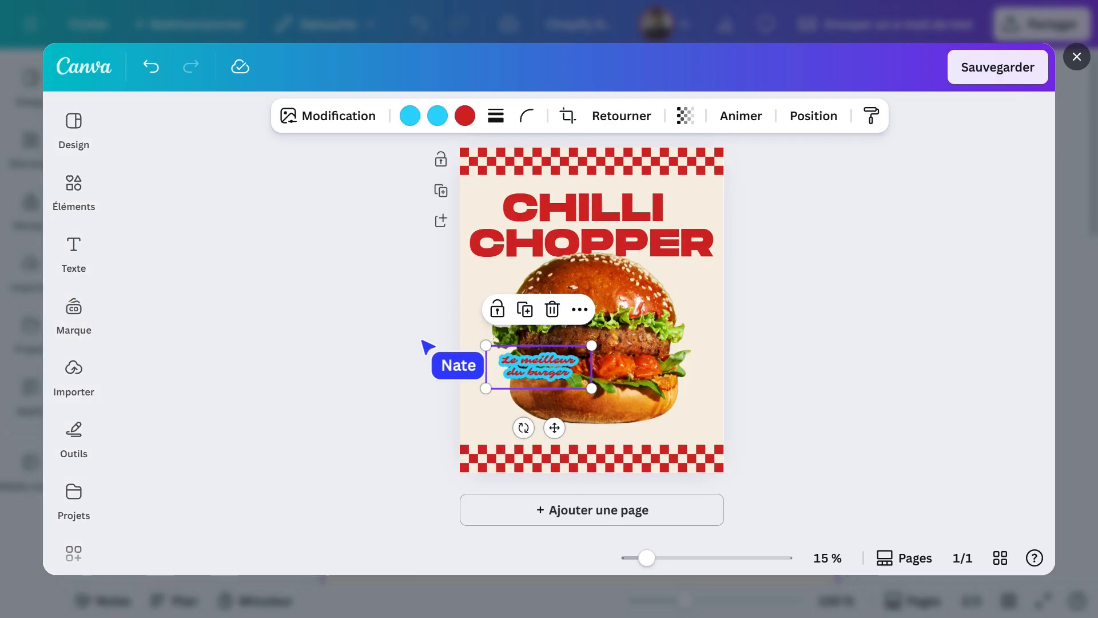
# Shrink the "Le meilleur du burger" sticker slightly, rotate it to about -8° and place it at the burger's lower left.
pyautogui.moveTo(486, 388); pyautogui.dragTo(492, 386)
pyautogui.moveTo(529, 427); pyautogui.dragTo(538, 431)
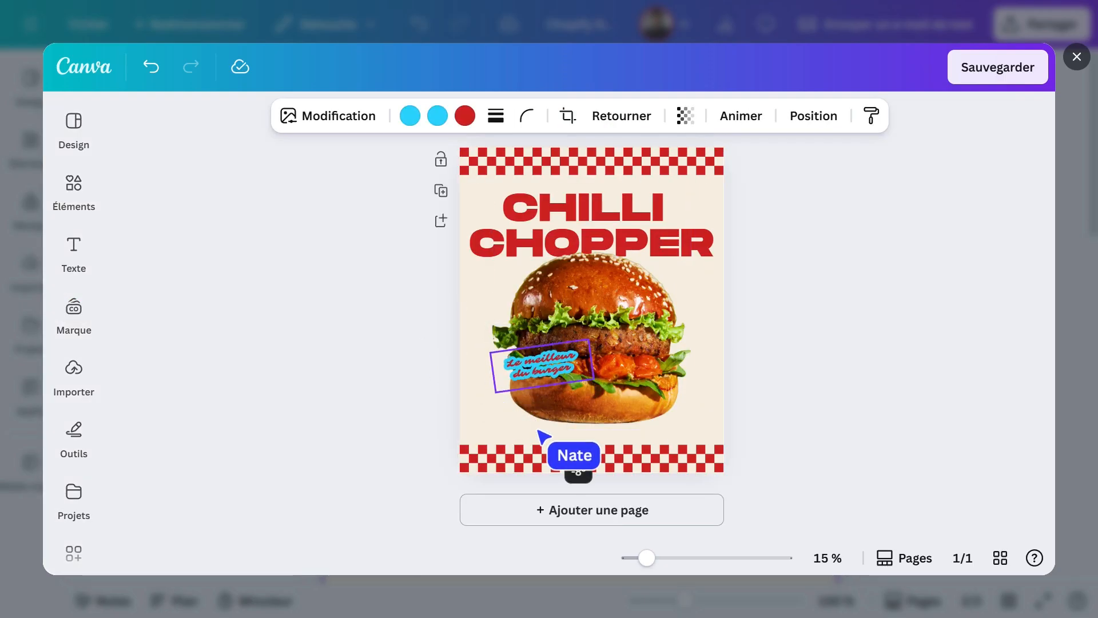
pyautogui.moveTo(544, 368); pyautogui.dragTo(517, 403)
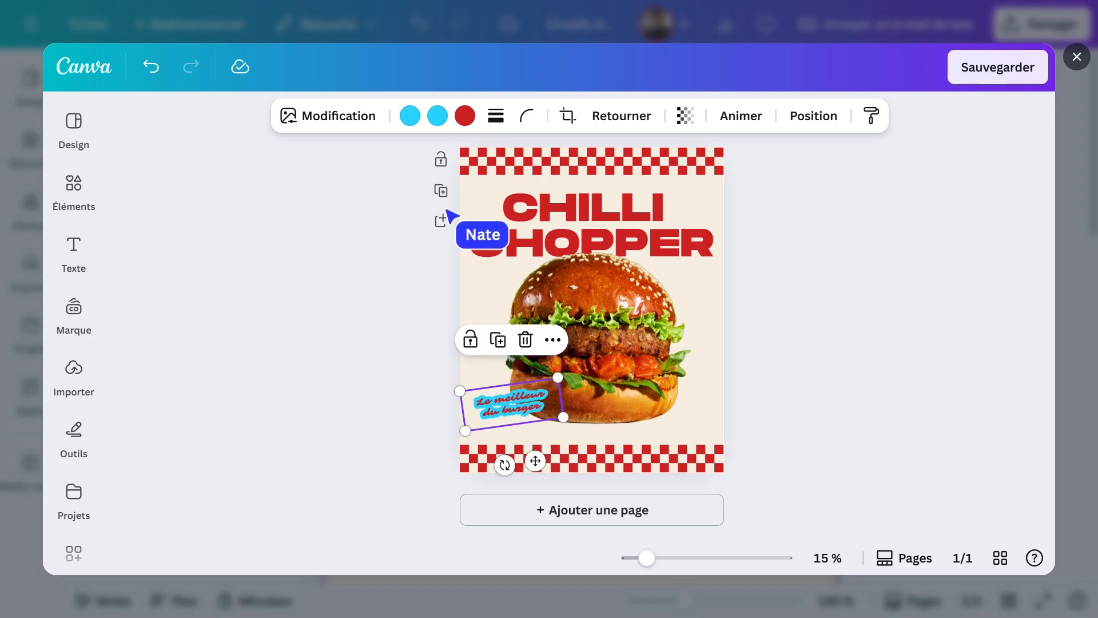
# Recolour the blue outline of the "Le meilleur du burger" sticker with the Chopify Burger brand pink.
pyautogui.click(437, 117)
pyautogui.click(220, 404)
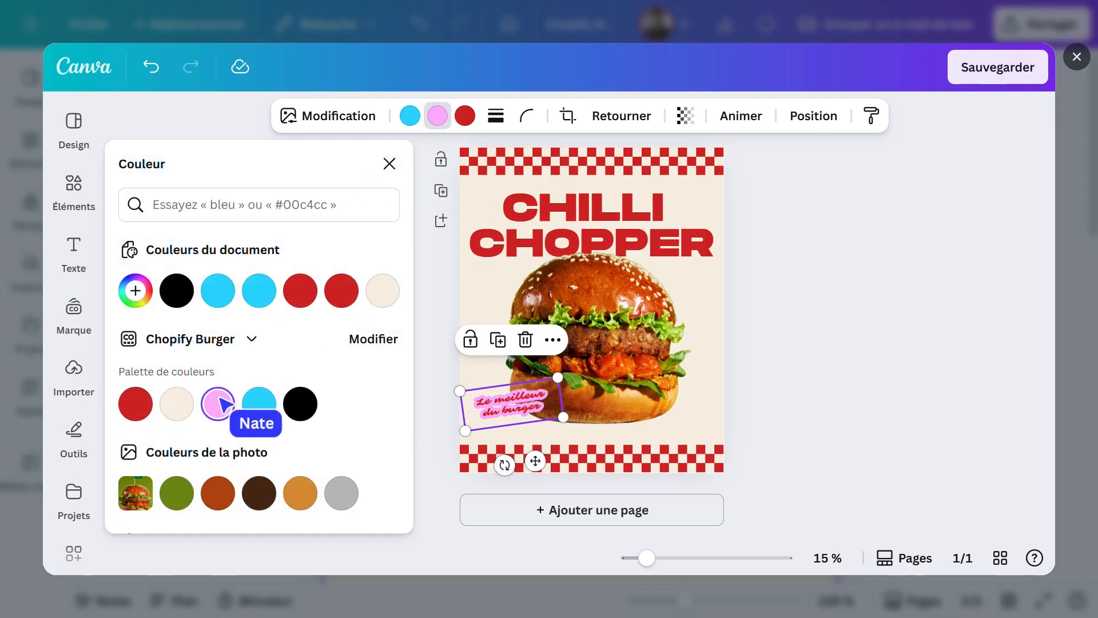
pyautogui.click(389, 165)
# Generate images from the prompt "sticker représentant une mascotte piment avec des flammes".
pyautogui.click(73, 183)
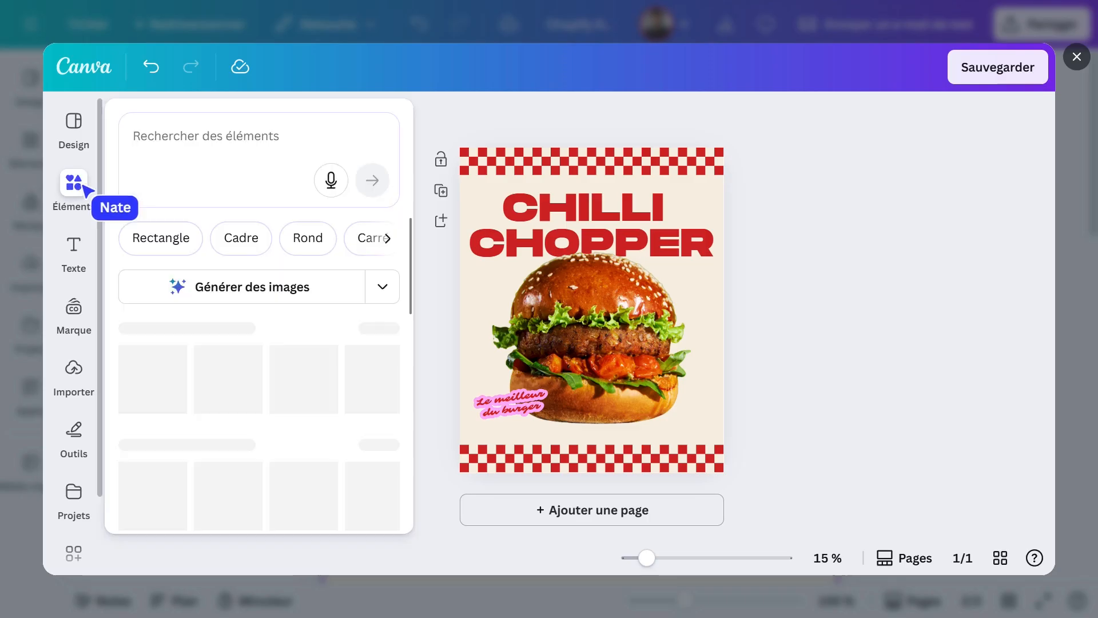
pyautogui.click(237, 178)
pyautogui.write('sticker représentant une mascotte piment a')
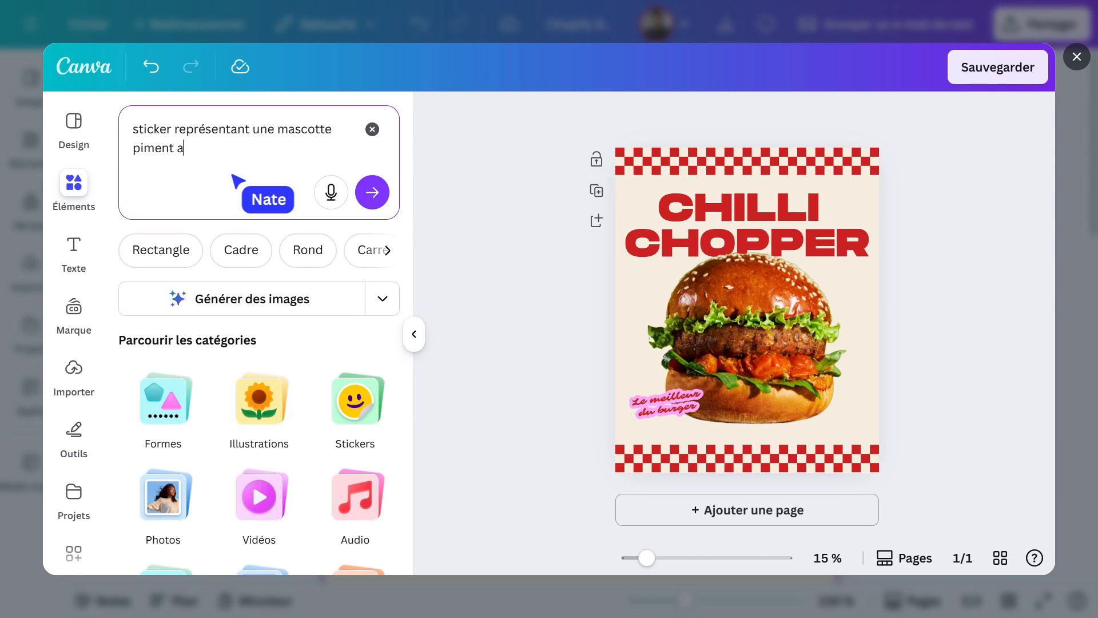
pyautogui.write('vec des flammes')
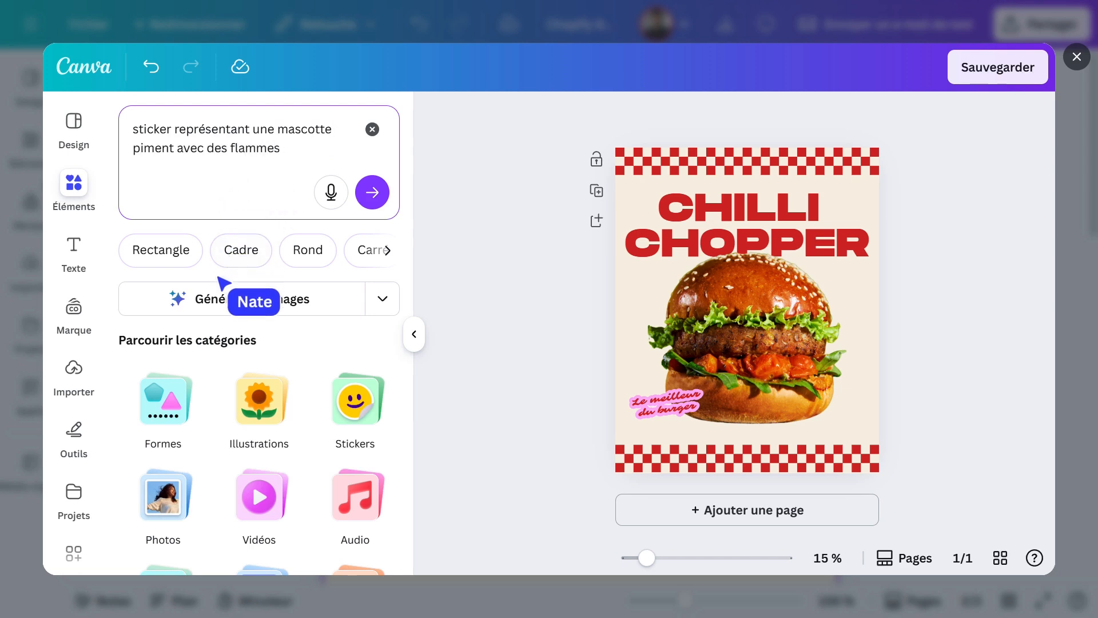
pyautogui.click(219, 295)
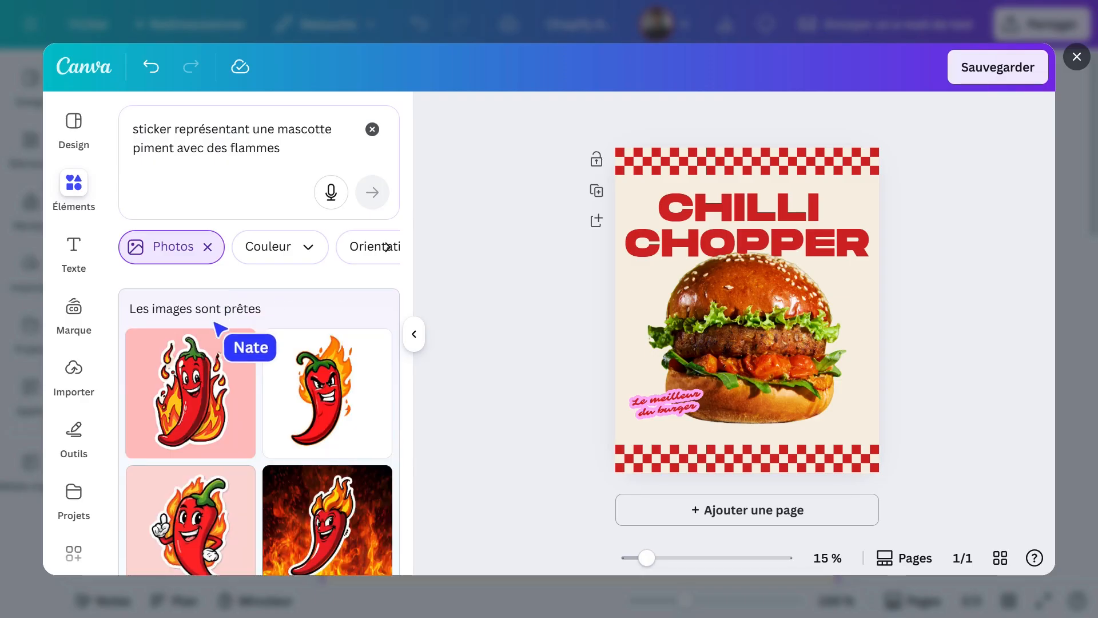
# Insert the generated smiling chilli with flames on a pink background into the graphic and remove its background.
pyautogui.click(202, 399)
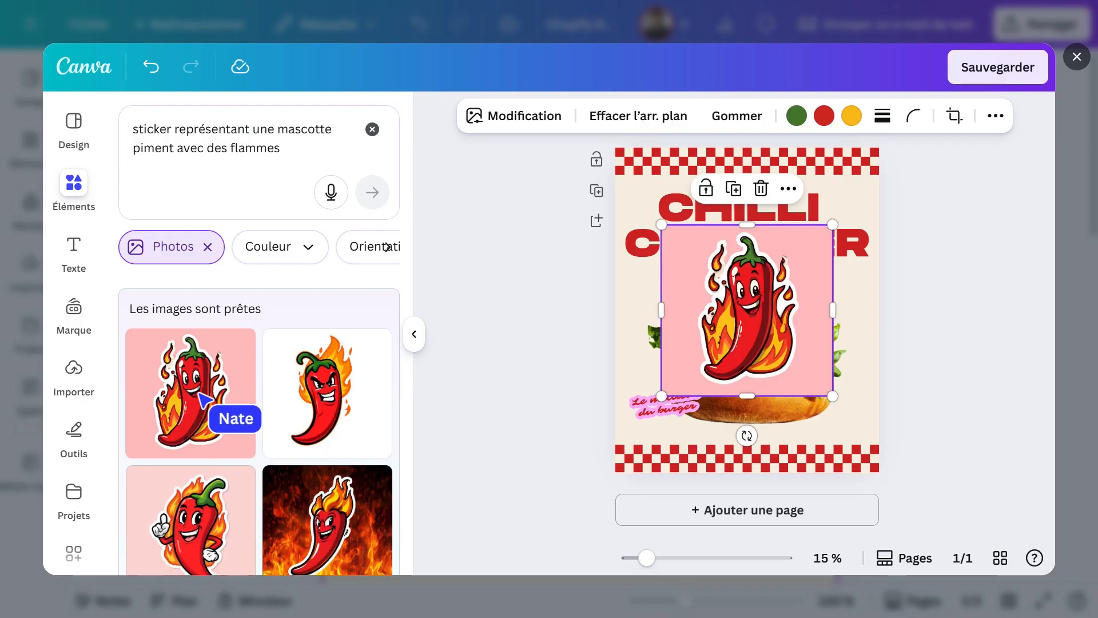
pyautogui.click(416, 340)
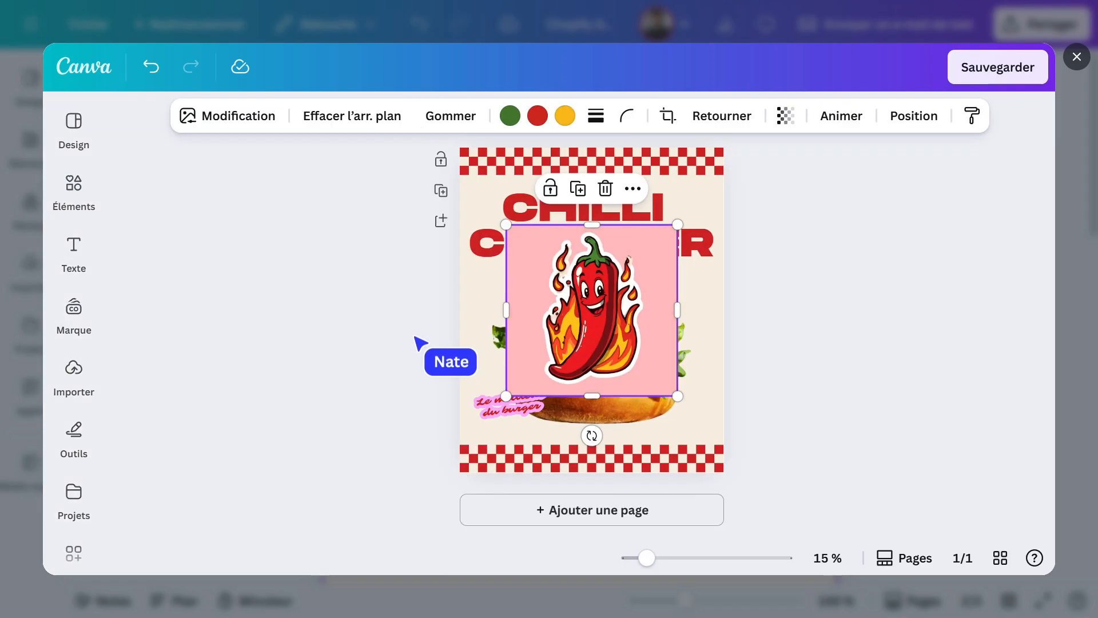
pyautogui.click(351, 129)
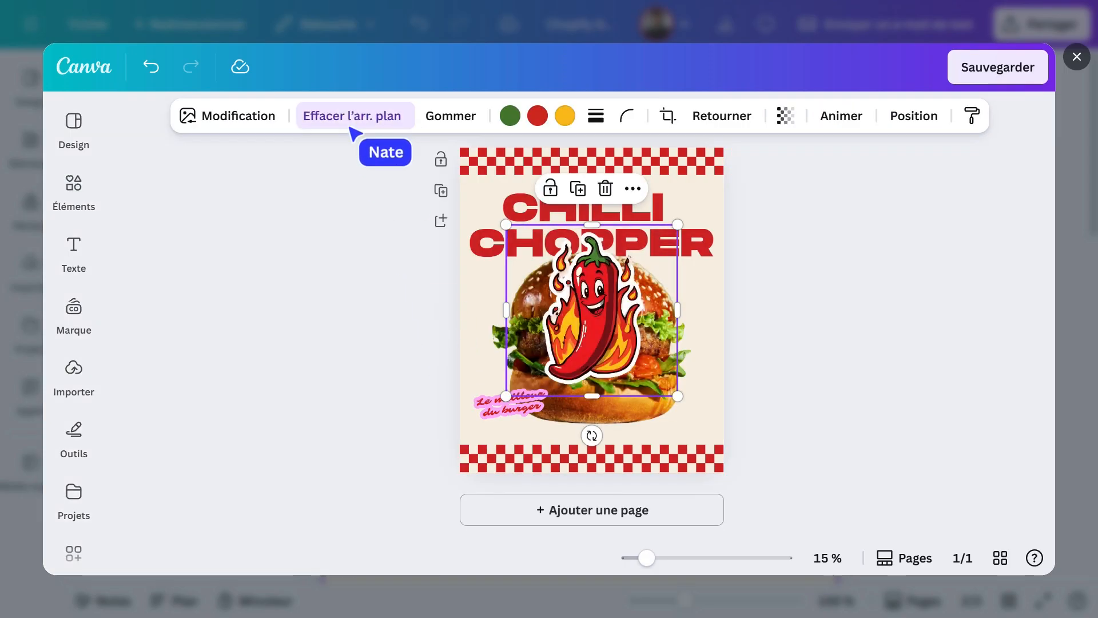
# Shrink and tilt the chilli mascot, place it at the burger's lower right, and save the graphic.
pyautogui.moveTo(506, 225); pyautogui.dragTo(571, 276)
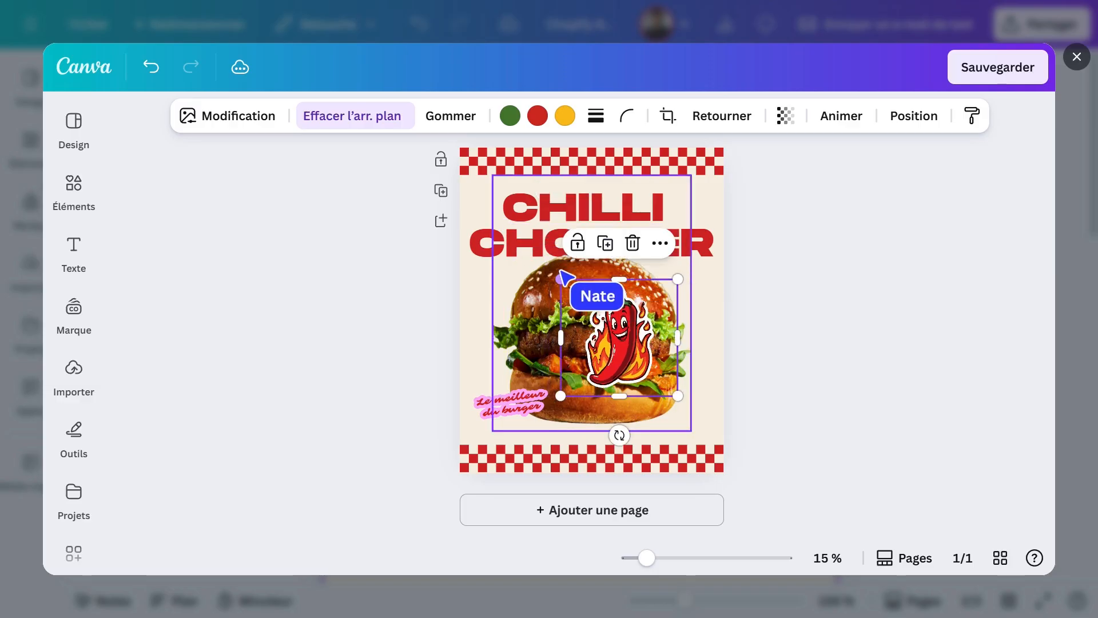
pyautogui.moveTo(619, 438); pyautogui.dragTo(595, 433)
pyautogui.moveTo(609, 345); pyautogui.dragTo(658, 382)
pyautogui.click(777, 254)
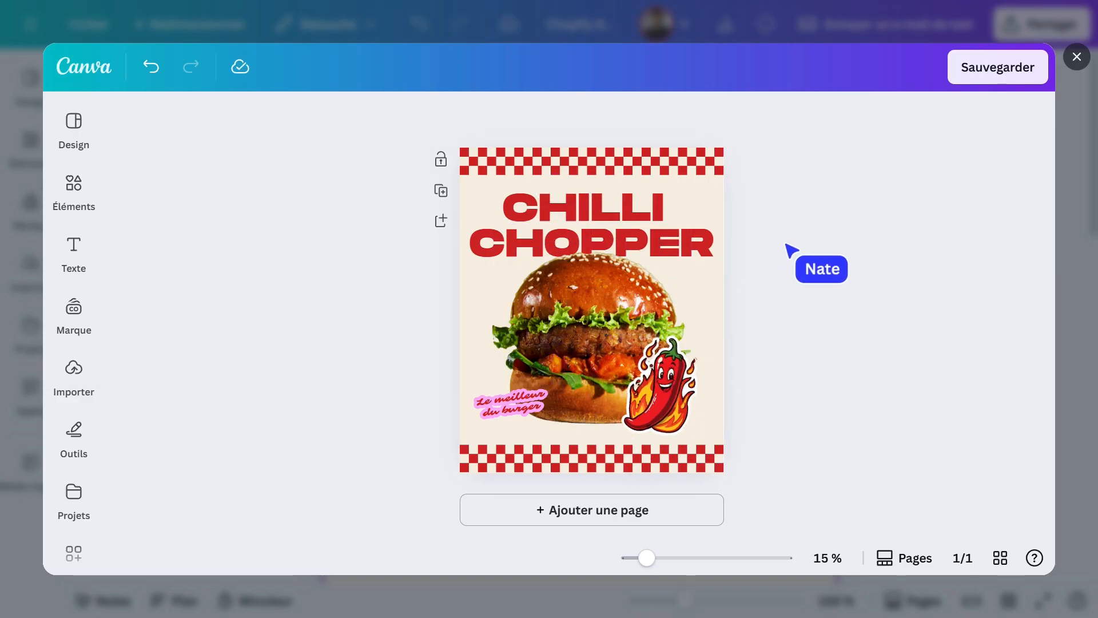
pyautogui.click(986, 70)
# Transform the paragraph below the heading with the prompt "Deux phrases présentant un nouveau burger Chilli Chopper, avec une sauce piquante spéciale" and replace it.
pyautogui.scroll(-3, 580, 315)
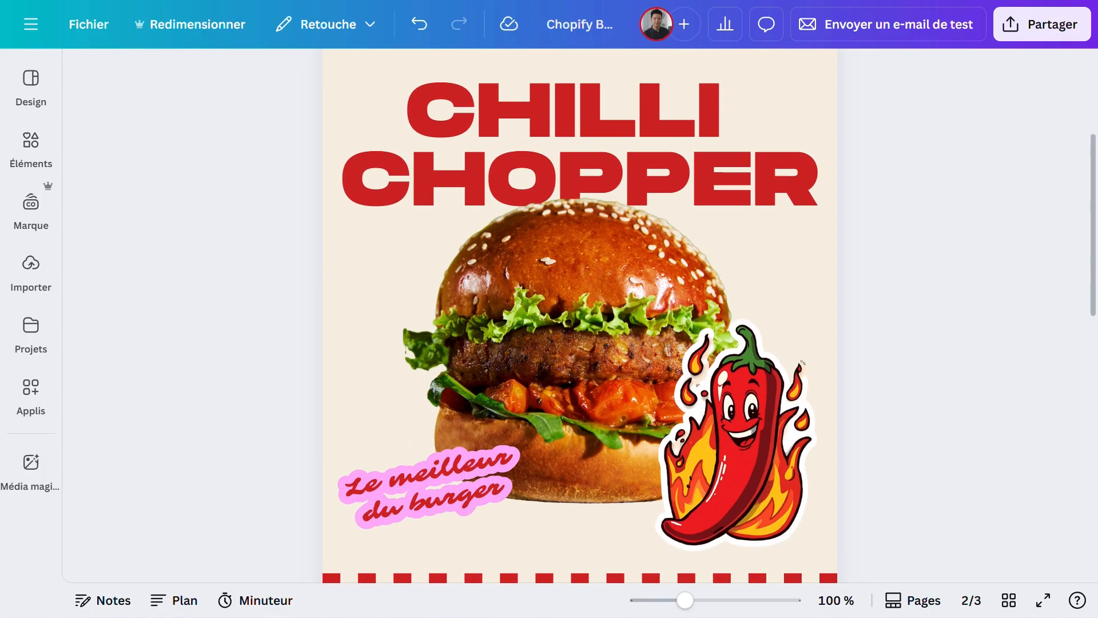
pyautogui.scroll(-8, 580, 316)
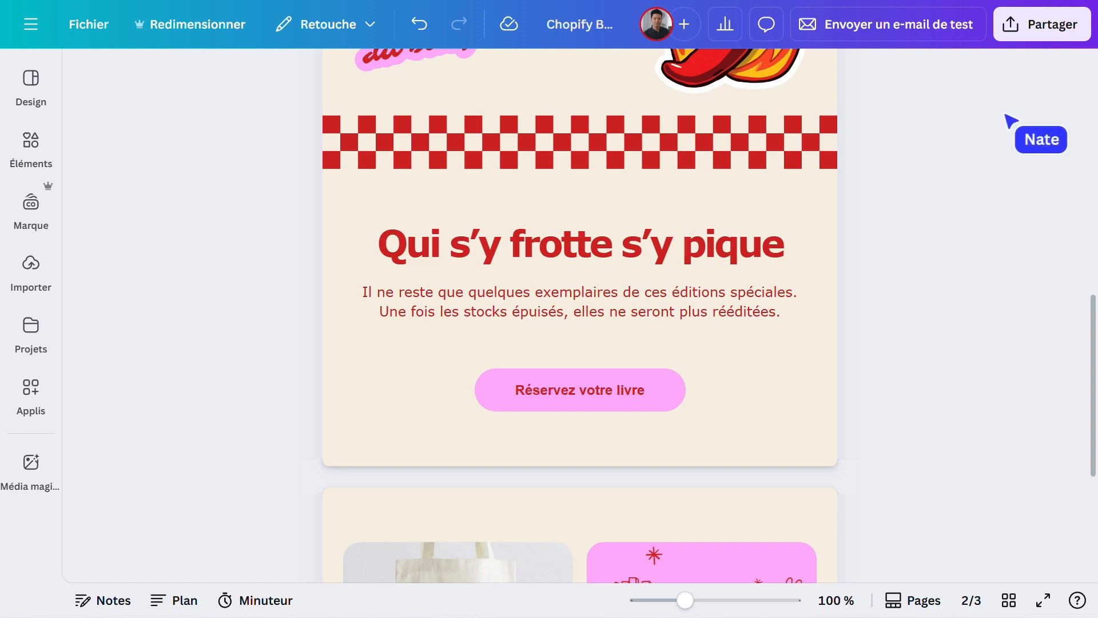
pyautogui.moveTo(799, 312); pyautogui.dragTo(364, 280)
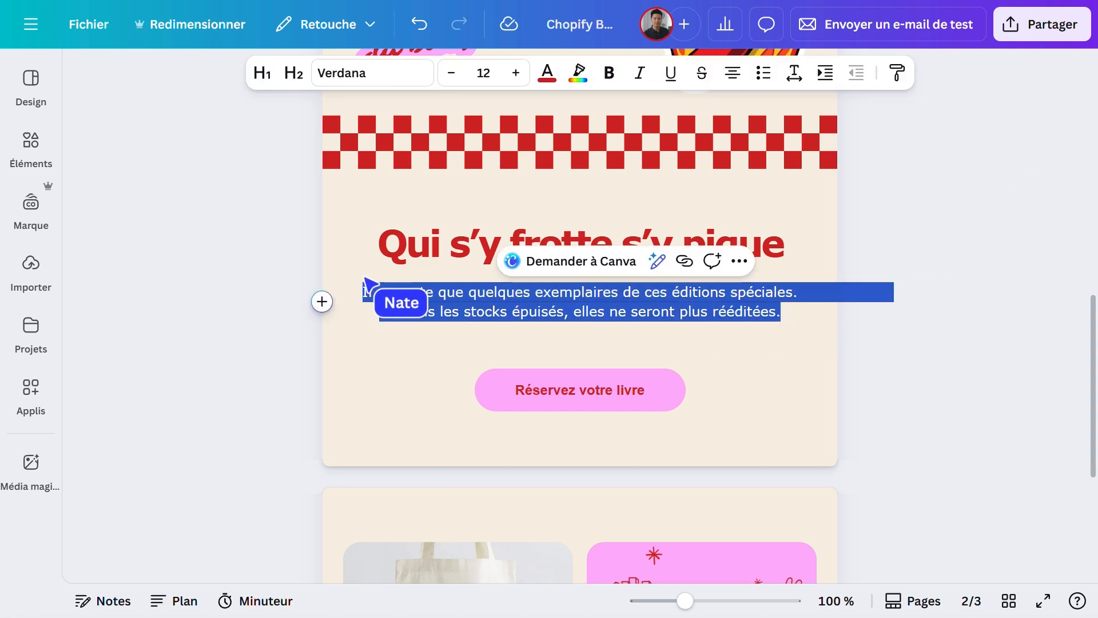
pyautogui.click(658, 262)
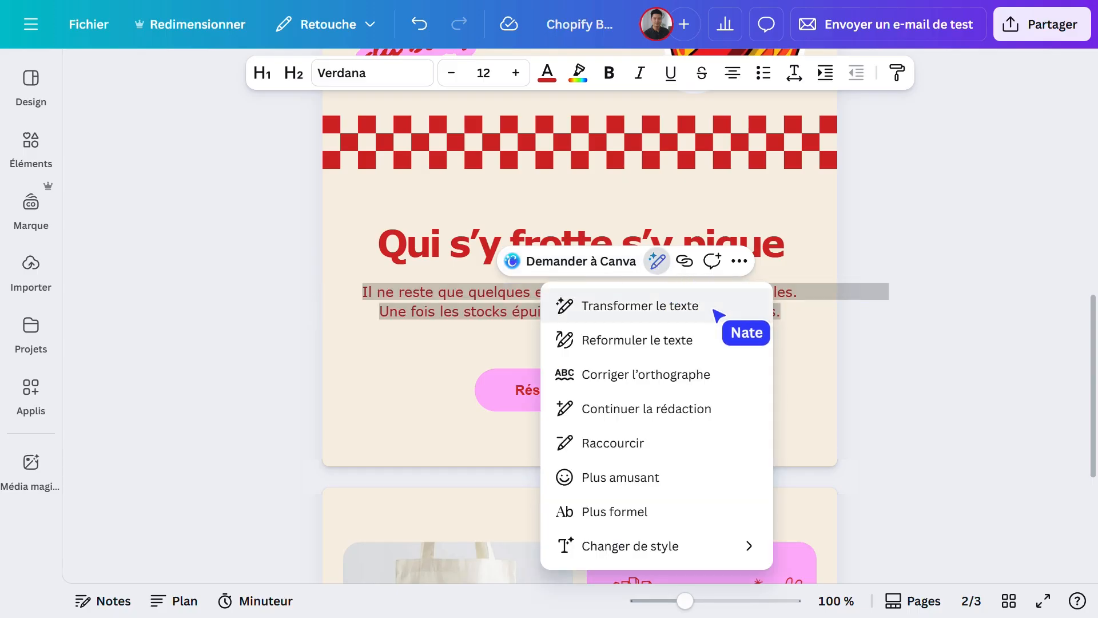
pyautogui.click(716, 313)
pyautogui.write('Deux phrases prés')
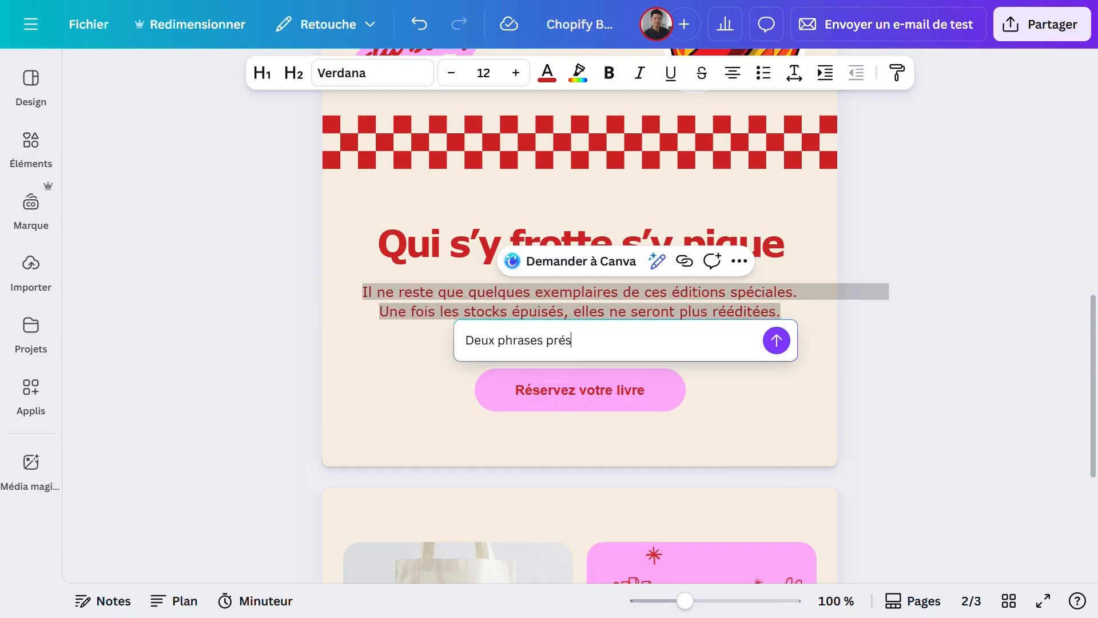
pyautogui.write('entant un nouveau burger Chilli Chop')
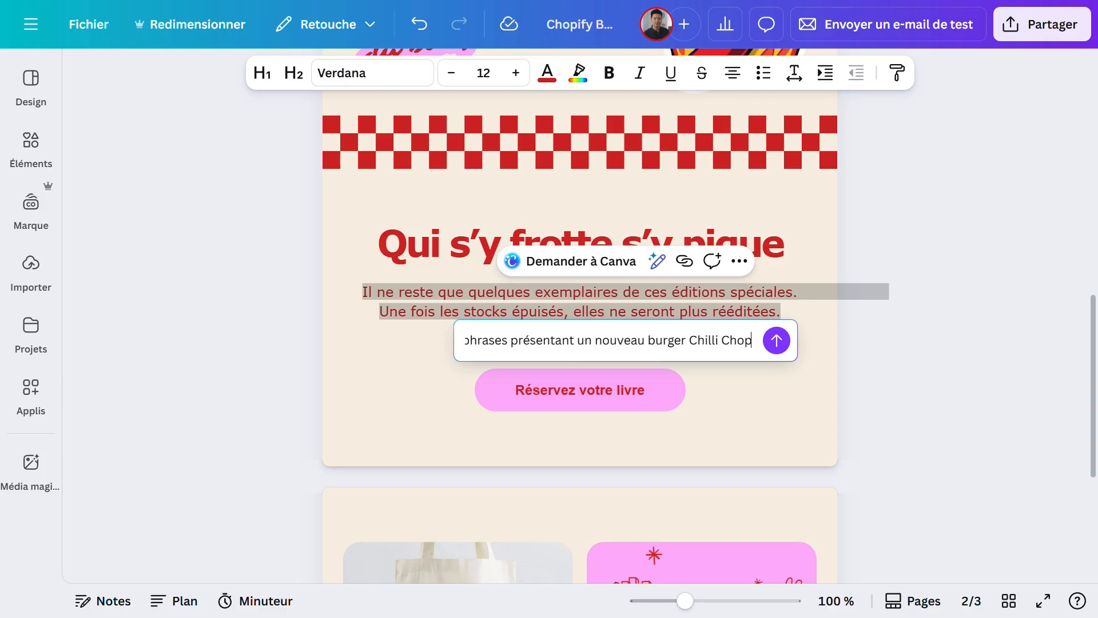
pyautogui.write('per, avec une sauce piquante spéciale')
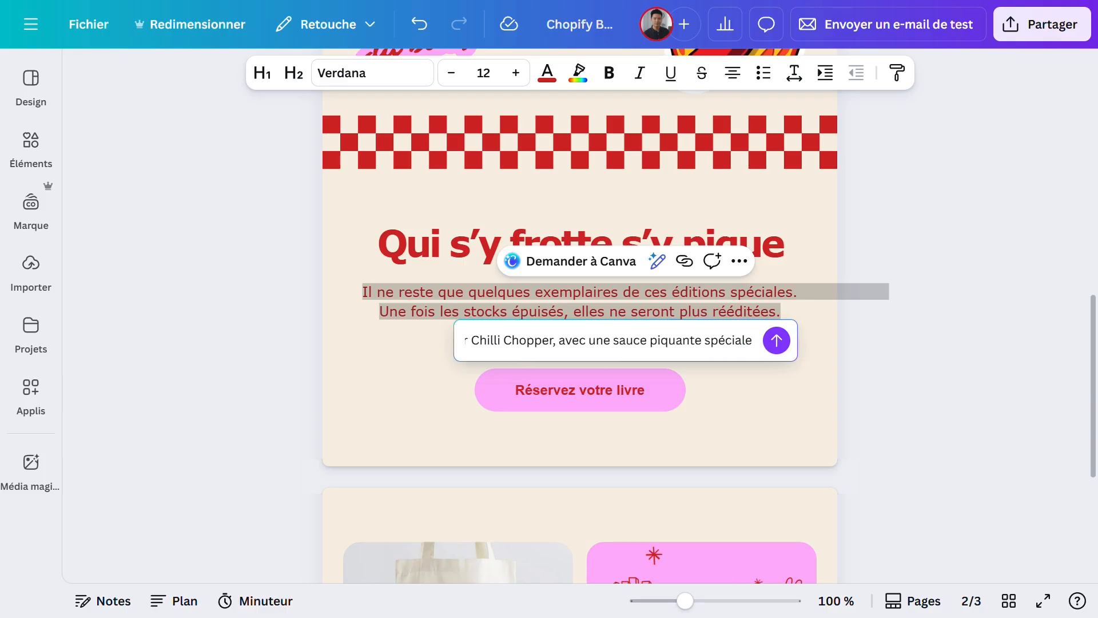
pyautogui.click(776, 342)
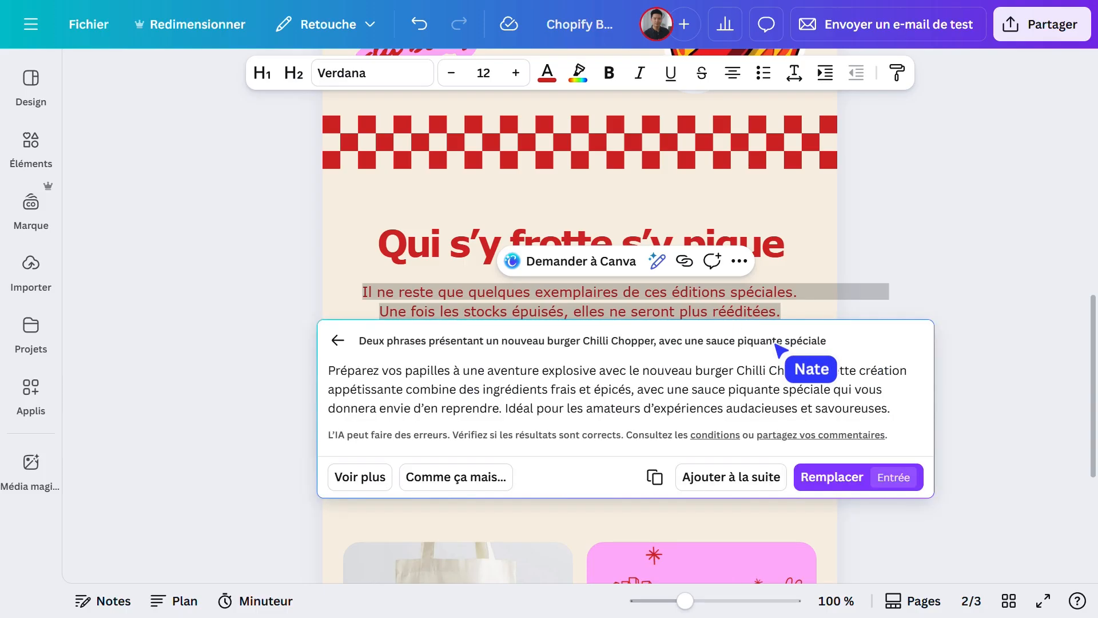
pyautogui.click(832, 477)
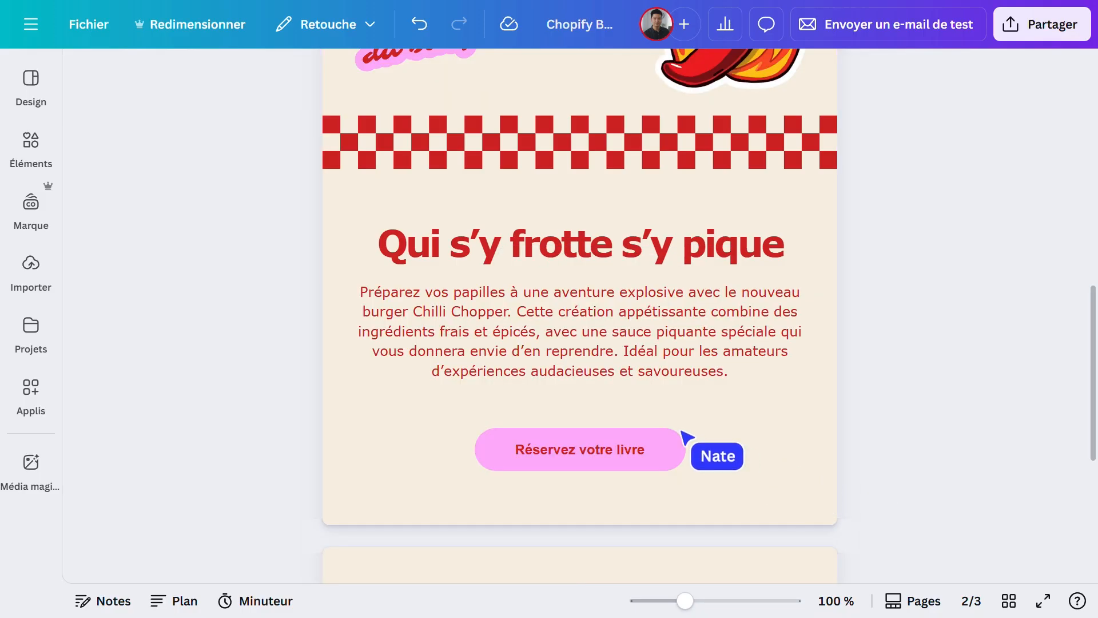
# Insert a divider line between the Chilli Chopper paragraph and the "Réservez votre livre" button.
pyautogui.click(632, 417)
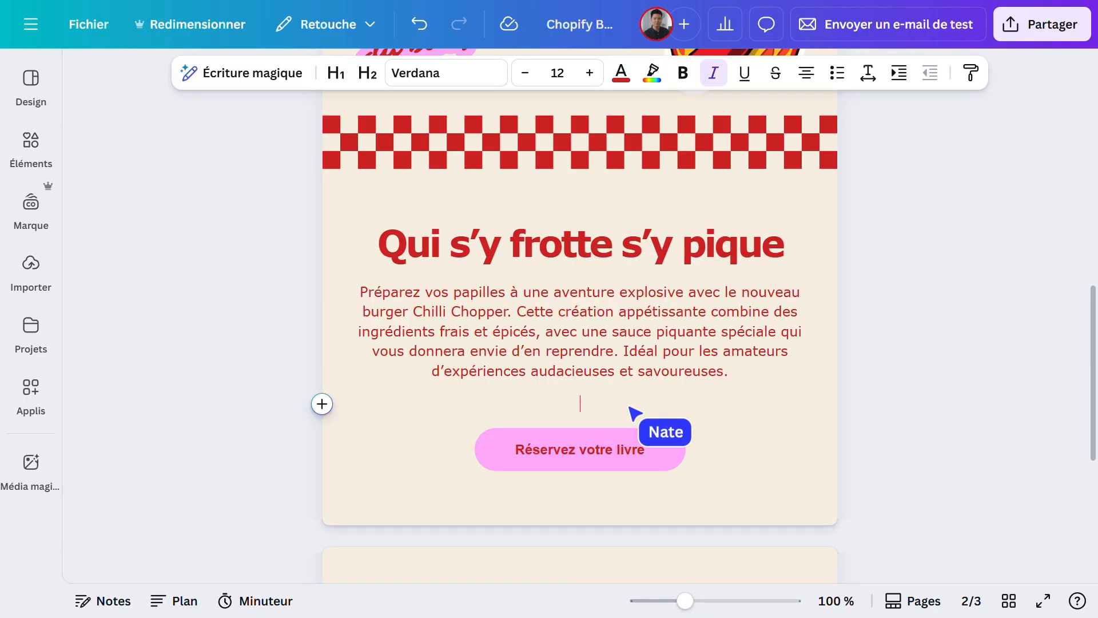
pyautogui.click(322, 404)
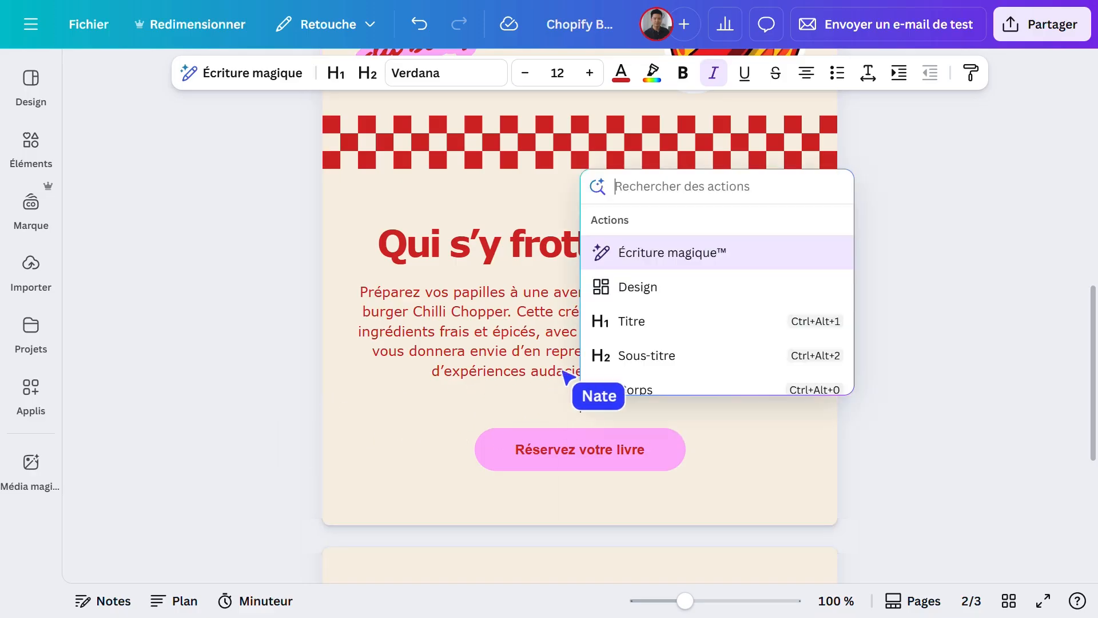
pyautogui.scroll(-4, 658, 355)
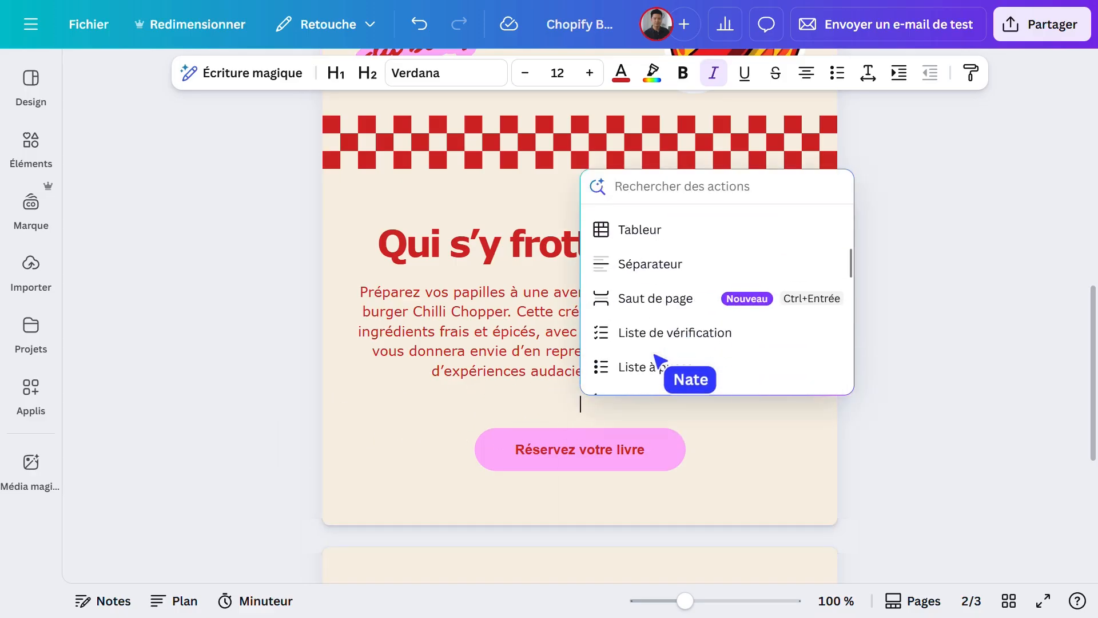
pyautogui.click(706, 266)
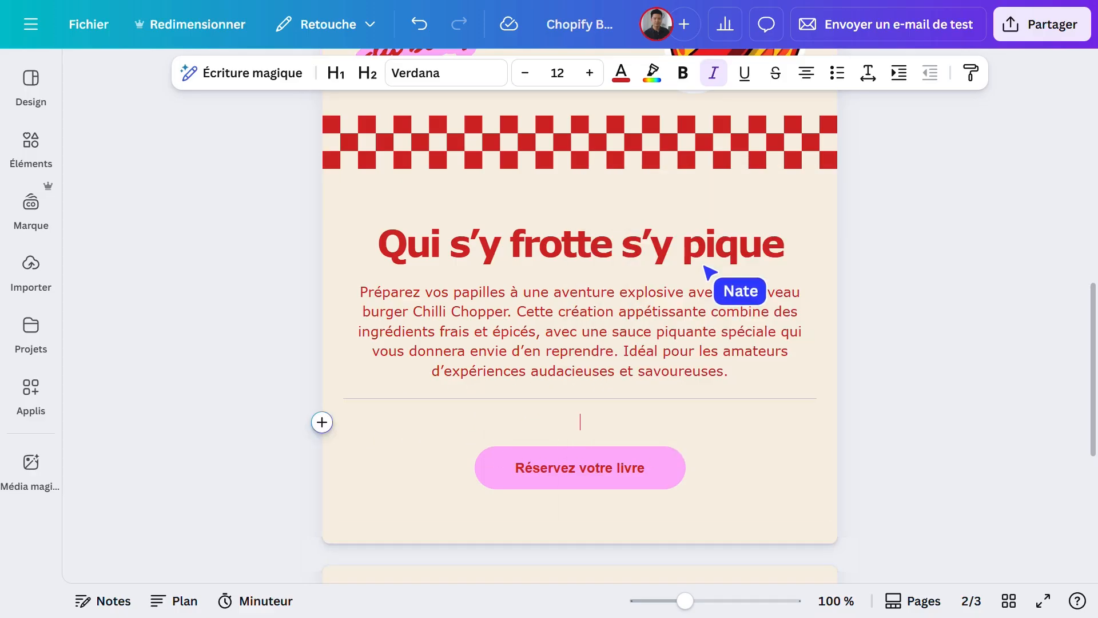
# Recolour the divider line with the red from the Chopify Burger brand palette.
pyautogui.click(611, 398)
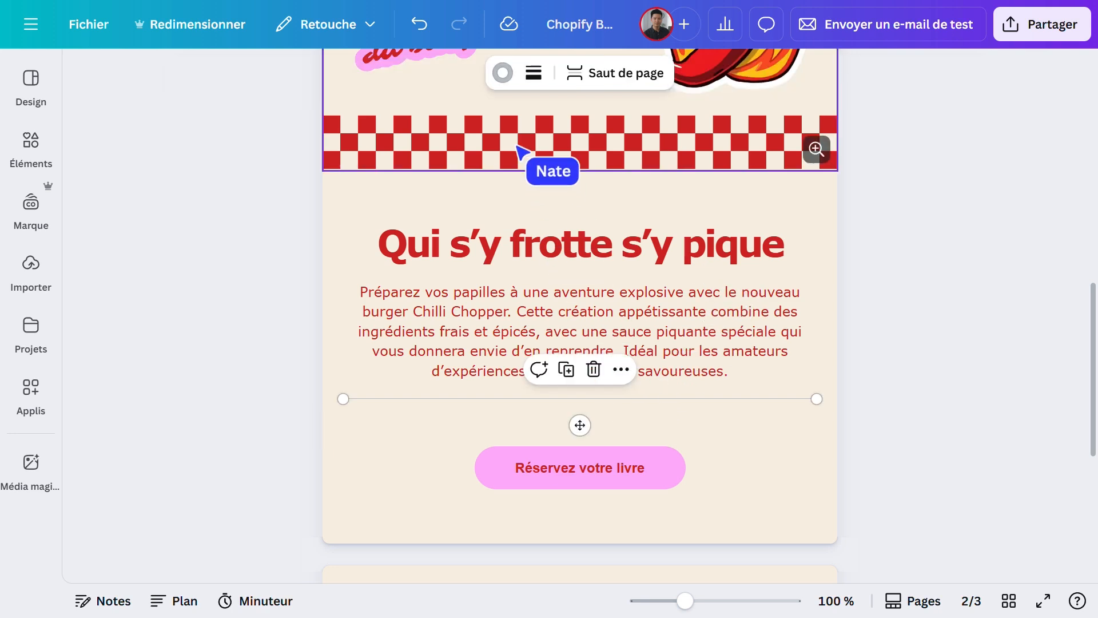
pyautogui.click(503, 72)
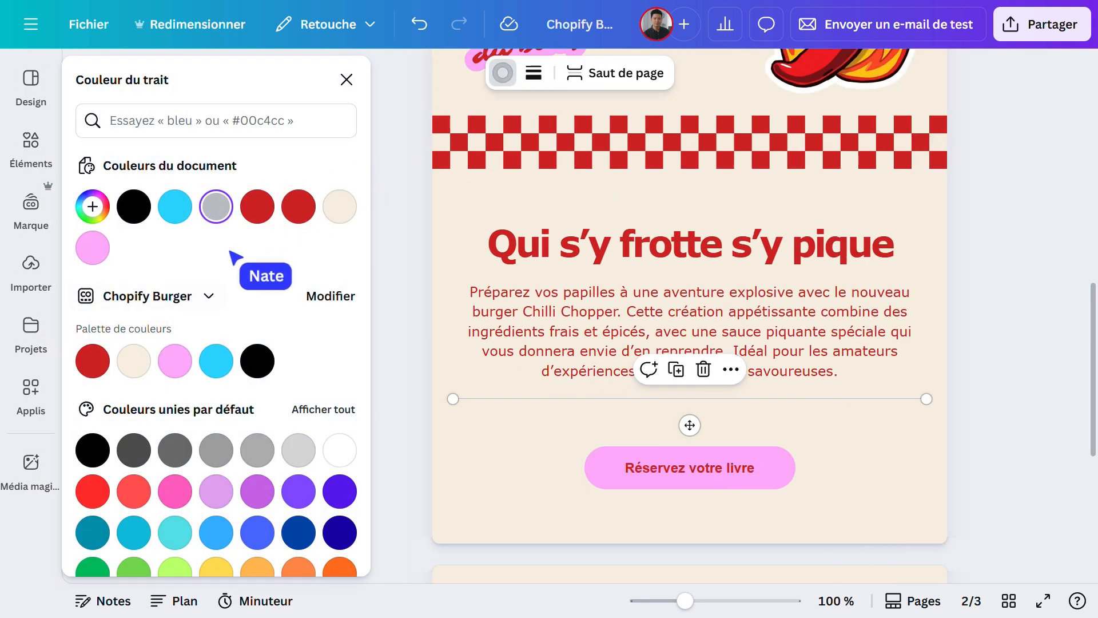
pyautogui.click(105, 362)
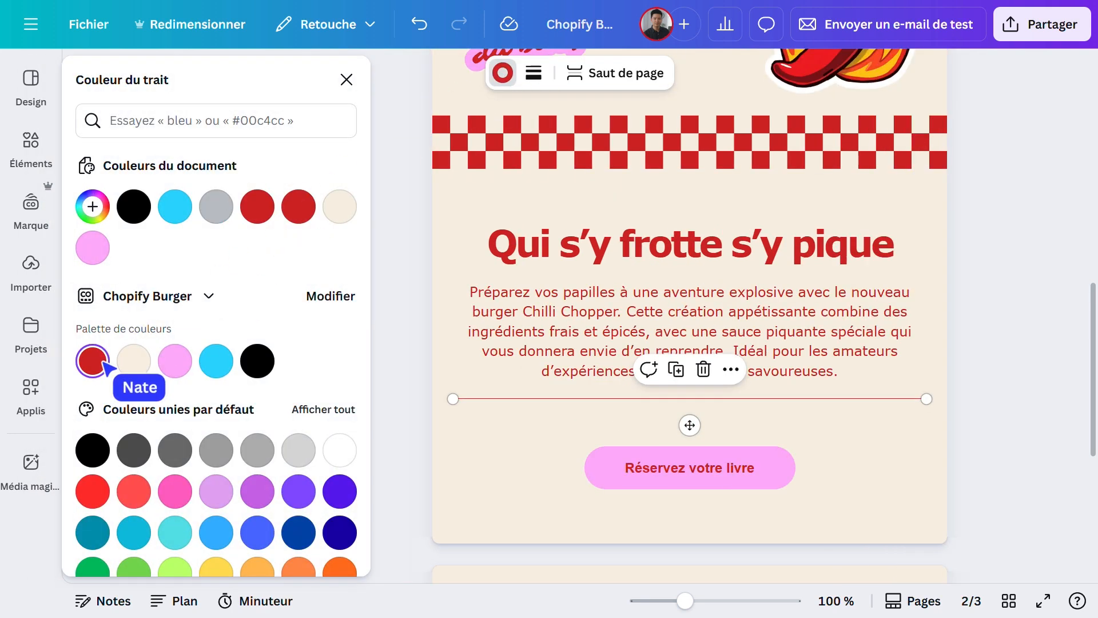
pyautogui.click(346, 79)
# Below the divider, insert text generated from the prompt "Une phrase sur l'offre Torride, une promotion « 2 pour le prix d'un » sur le burger Chilli Chopper".
pyautogui.click(490, 425)
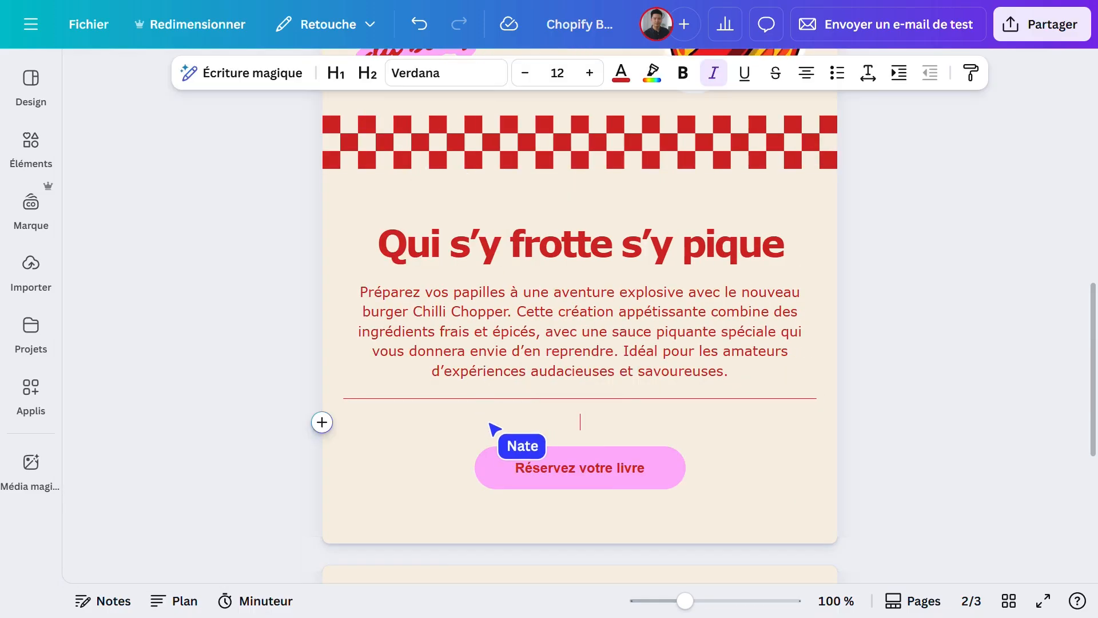
pyautogui.press('/')
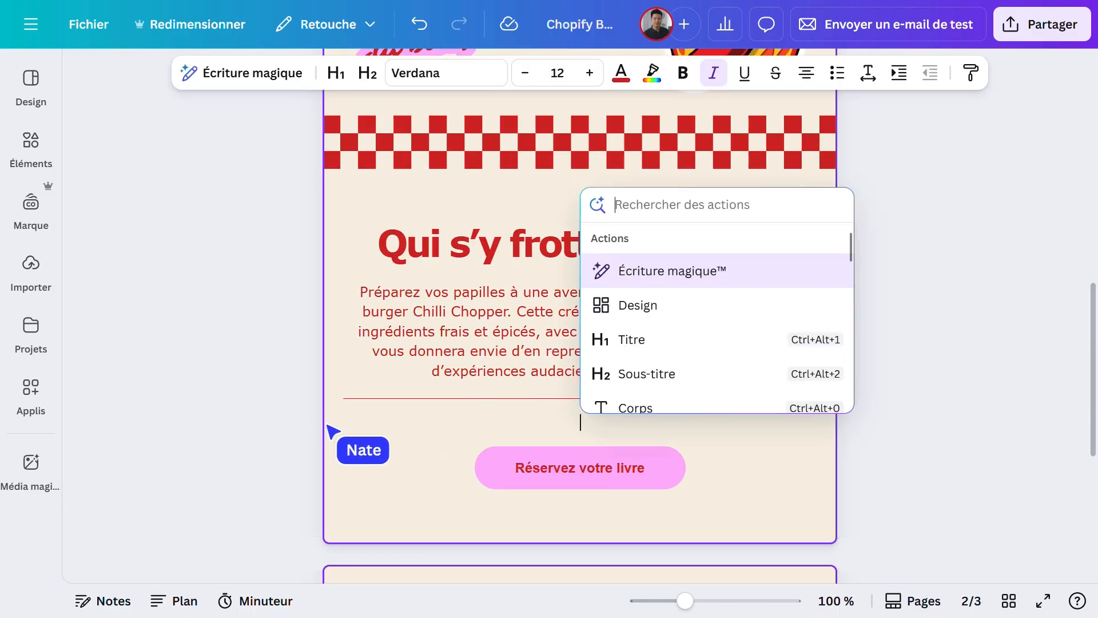
pyautogui.click(732, 275)
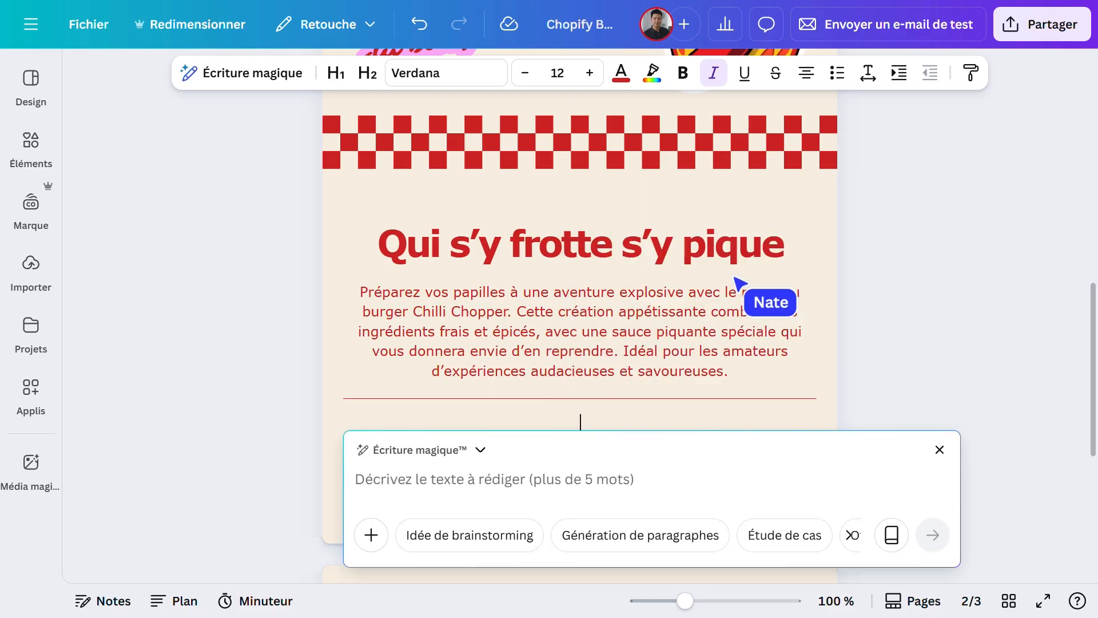
pyautogui.write('Une')
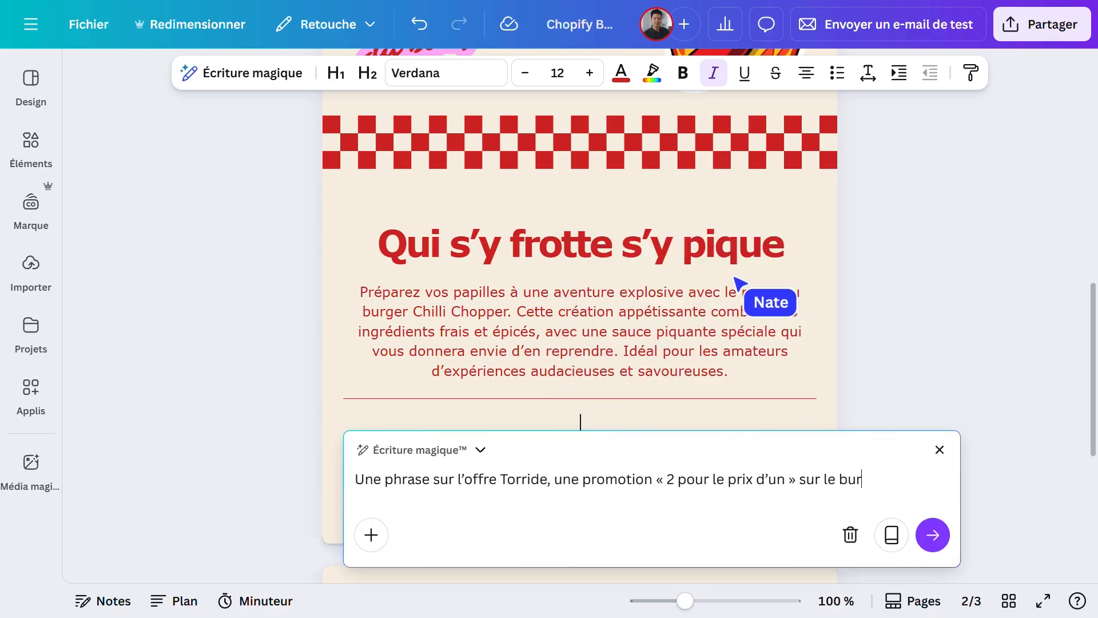
pyautogui.write('Chopper')
pyautogui.click(922, 537)
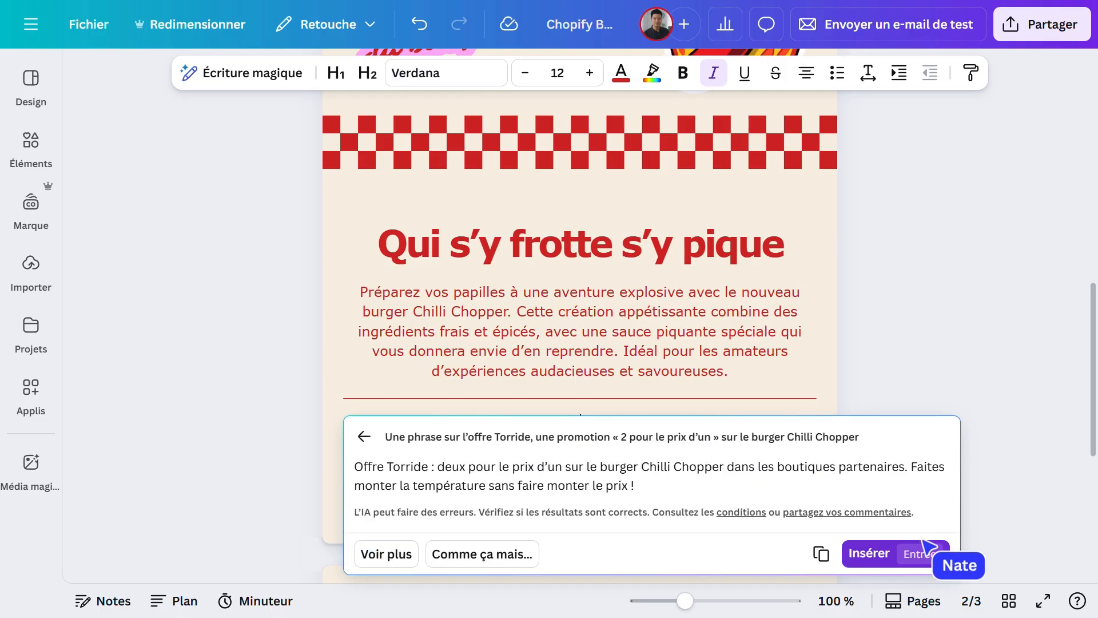
pyautogui.click(869, 555)
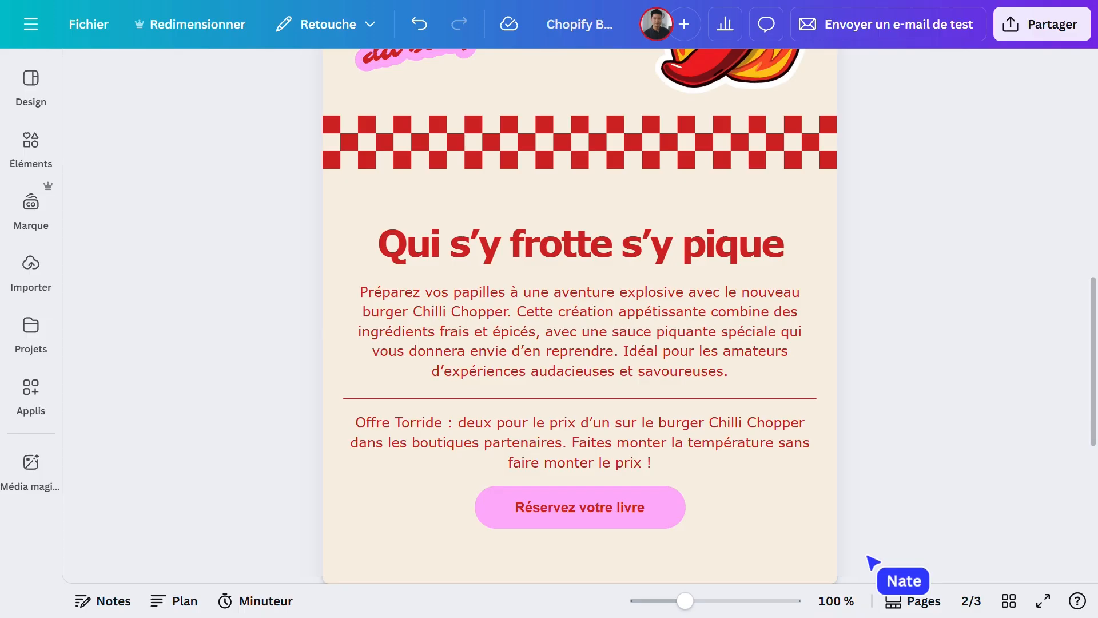
pyautogui.click(674, 517)
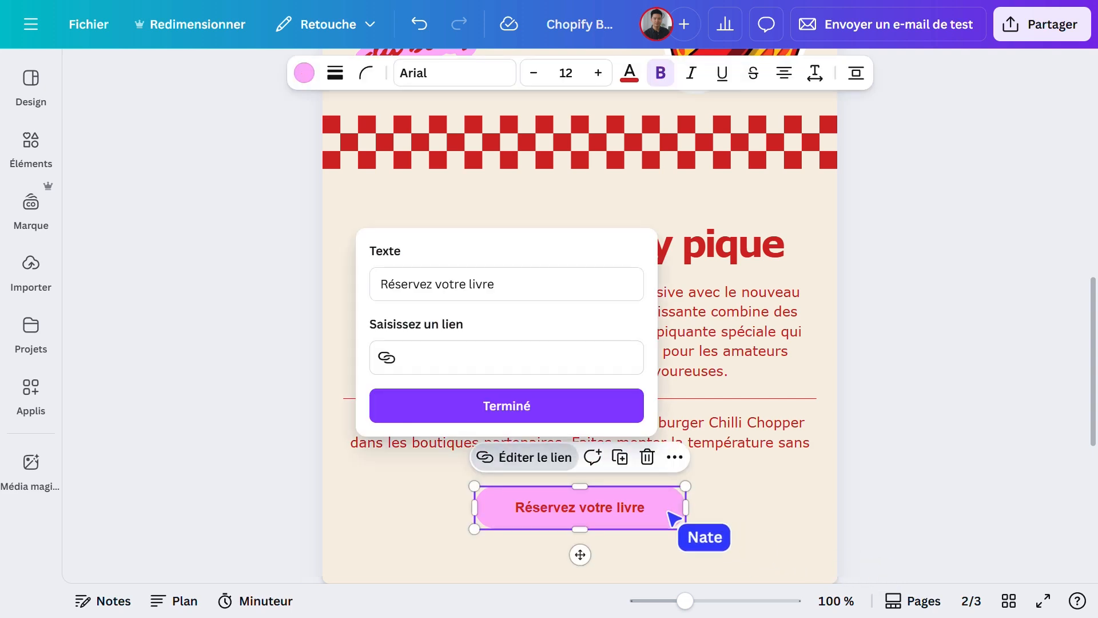
pyautogui.click(582, 297)
pyautogui.hotkey('ctrl', 'a')
pyautogui.write('HOT')
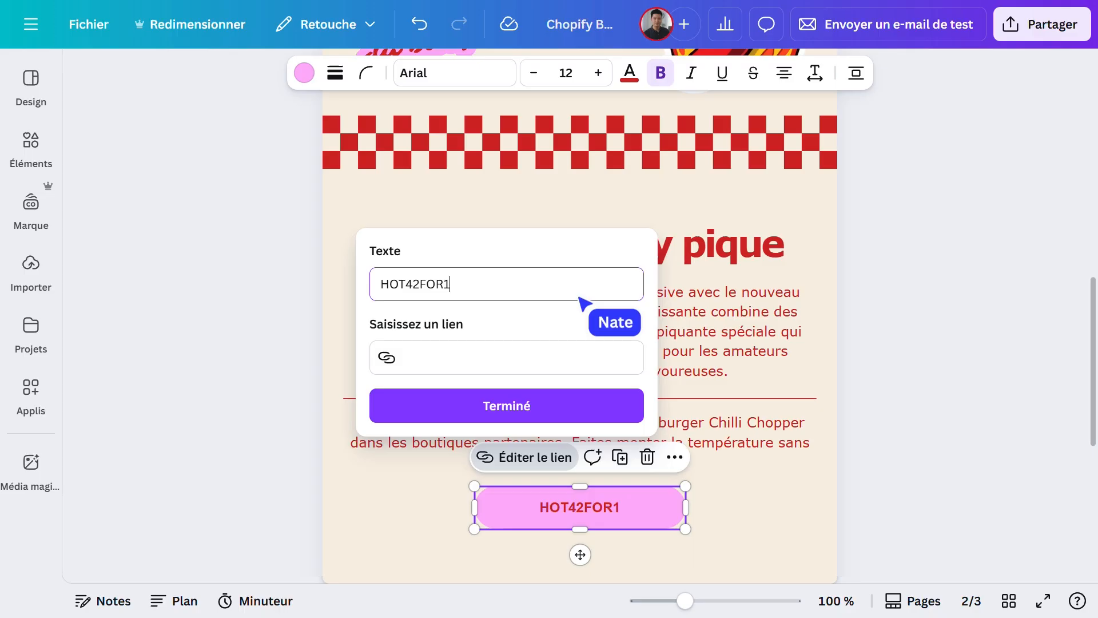
pyautogui.click(559, 354)
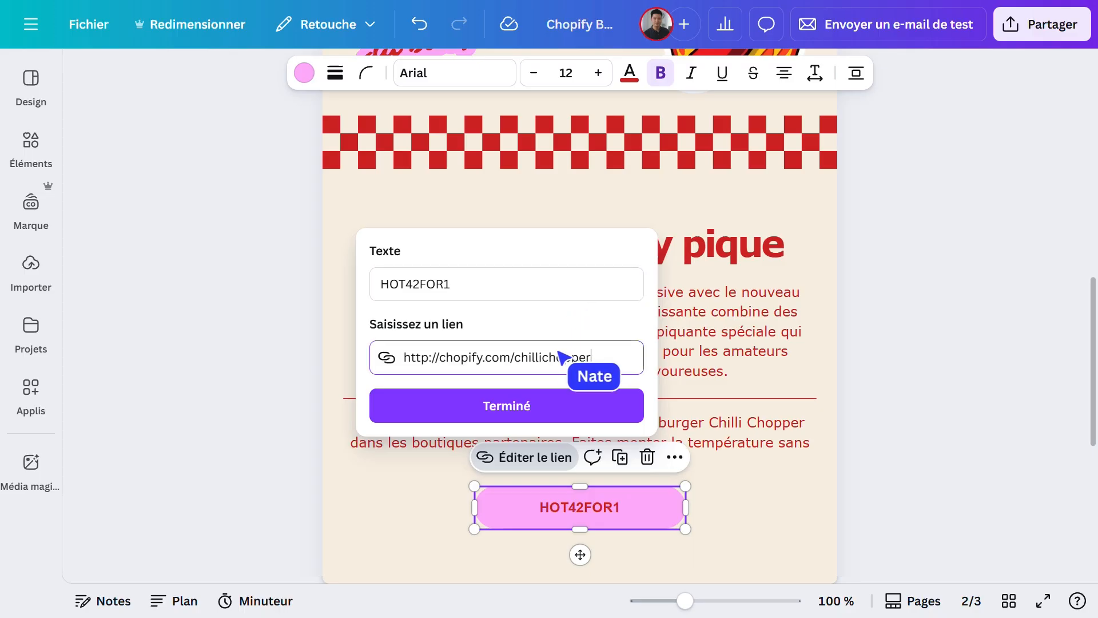
pyautogui.click(550, 405)
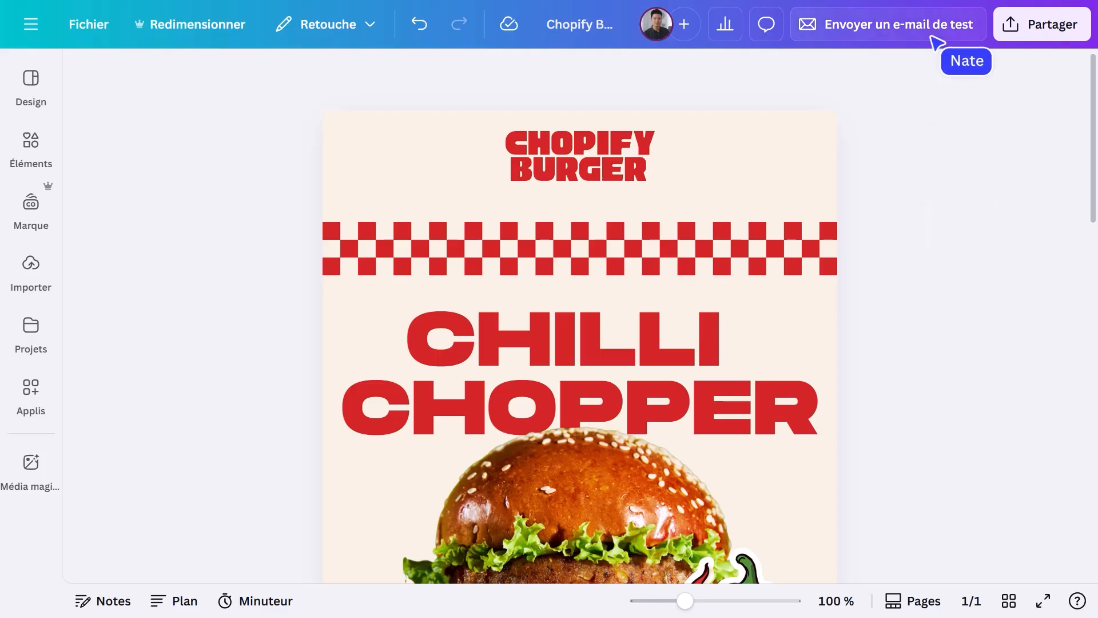
# Send a test email with the subject "Aurez-vous le courage de tester notre nouveau burger ?".
pyautogui.click(932, 38)
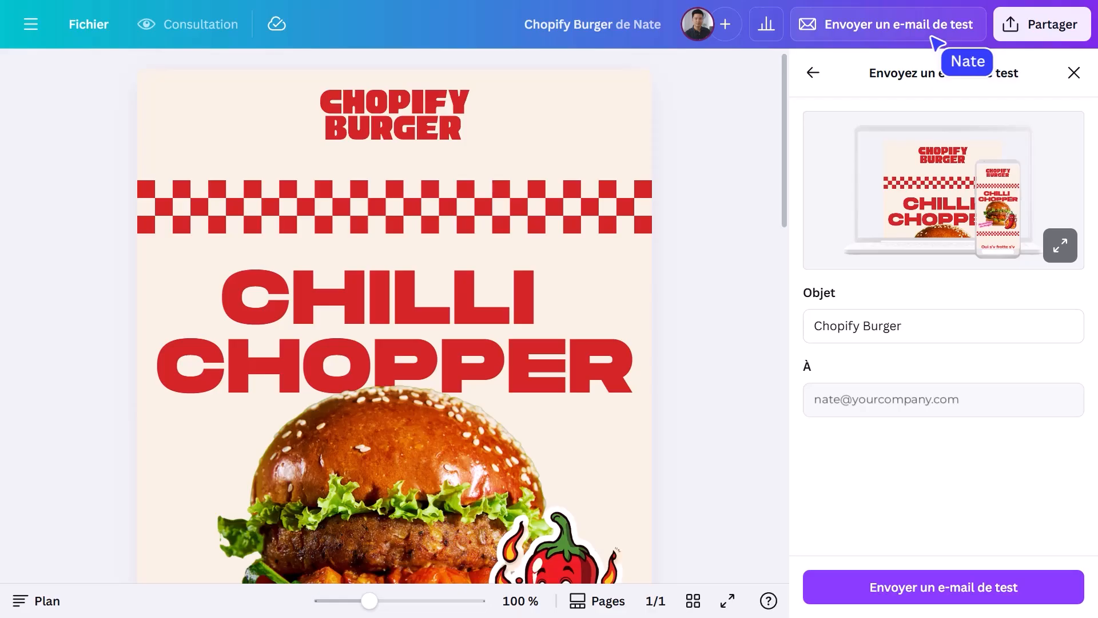
pyautogui.click(912, 326)
pyautogui.moveTo(909, 325); pyautogui.dragTo(814, 334)
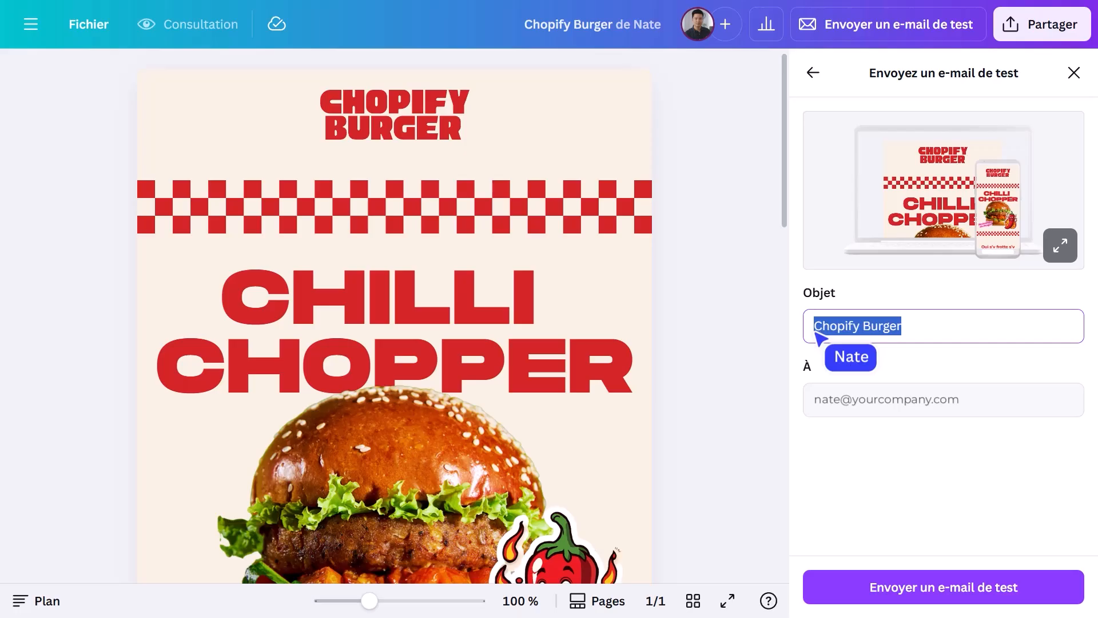
pyautogui.write('Aurez-vous le')
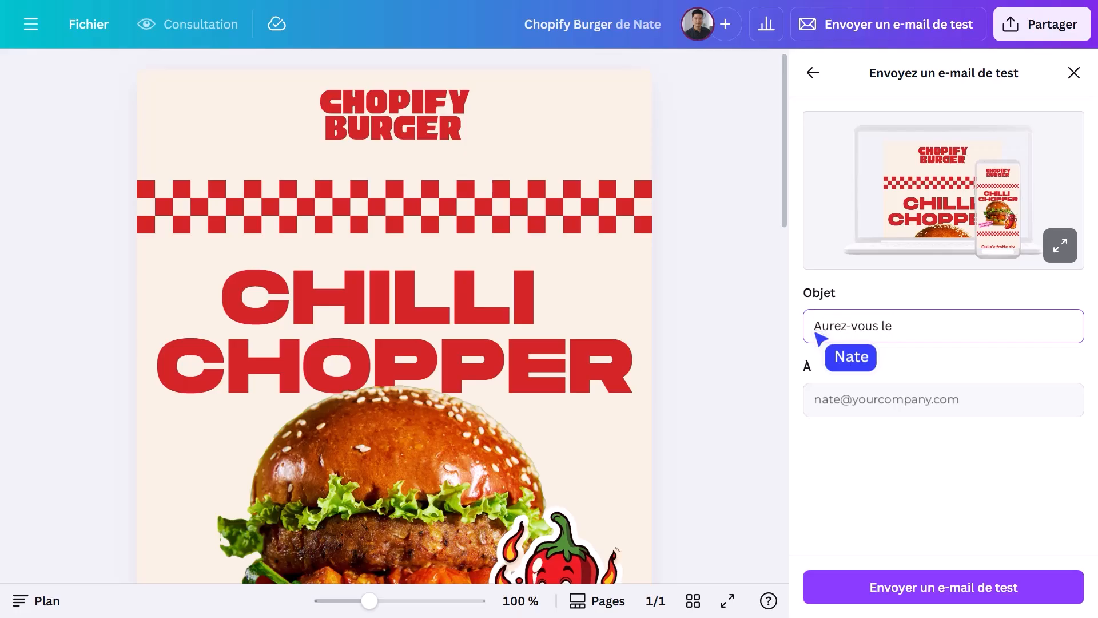
pyautogui.write(' courage de tester notre nouveau burger ?')
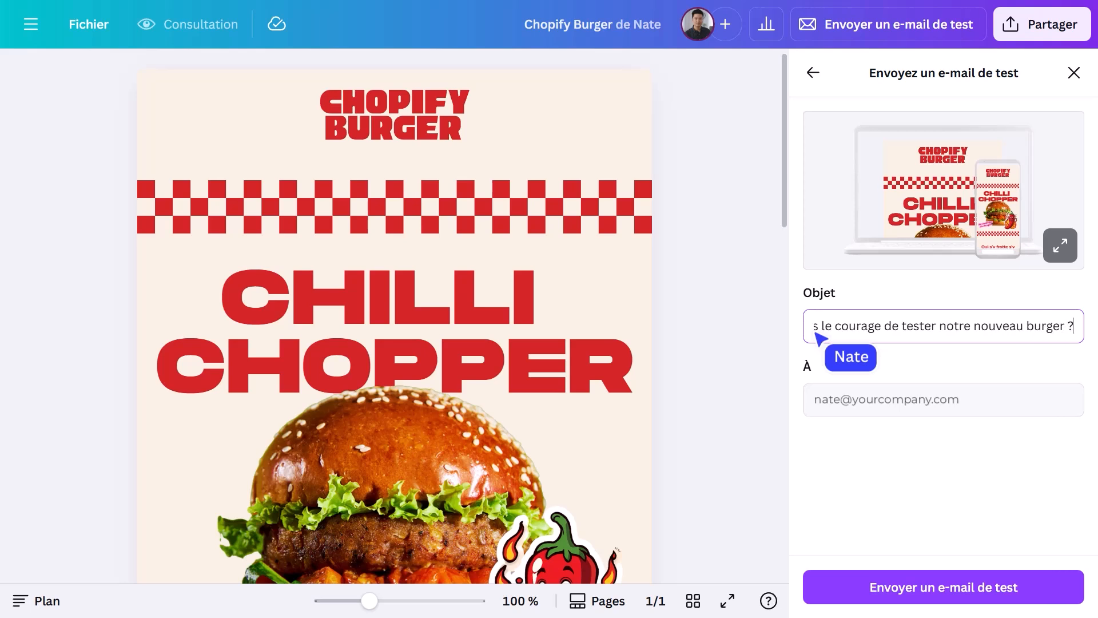
pyautogui.click(855, 573)
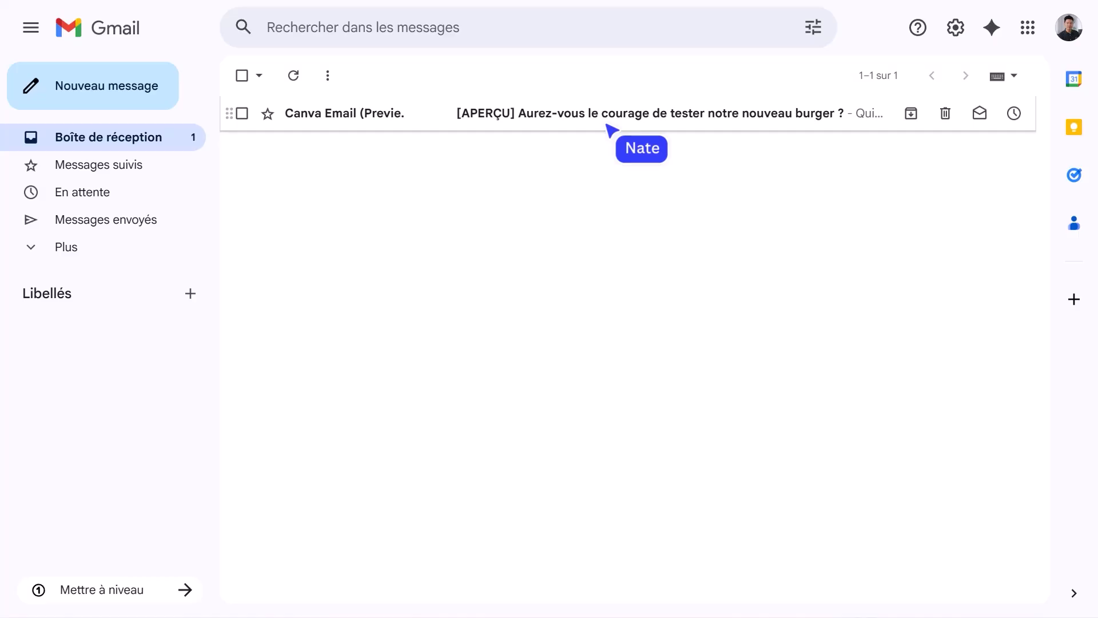
# Open the received test email in the Gmail inbox and review its layout, from the header to the lower sections.
pyautogui.click(451, 125)
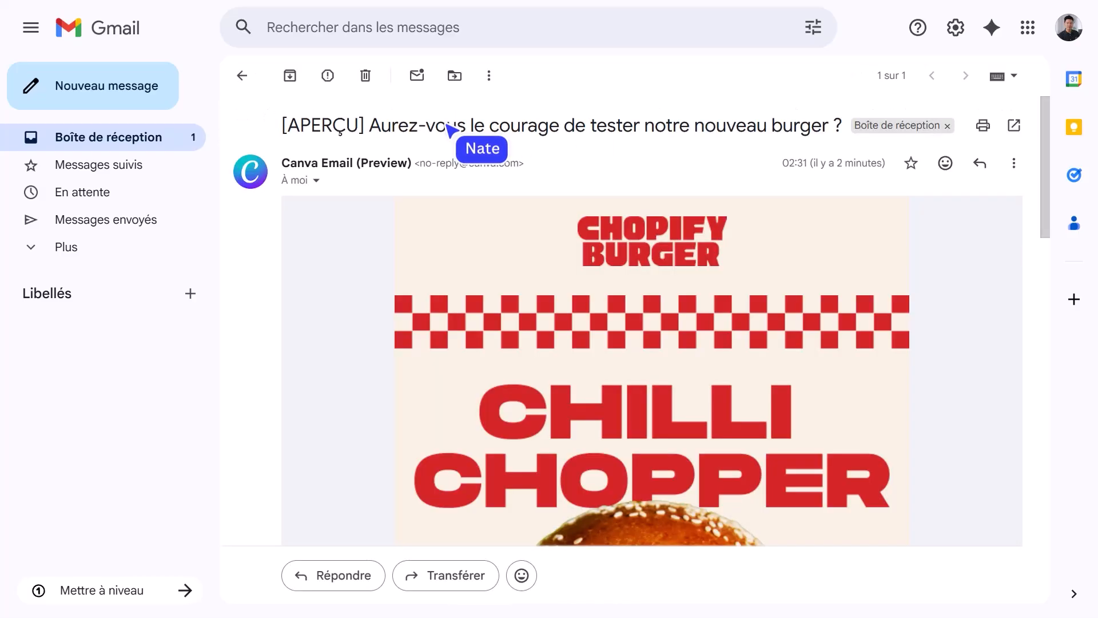
pyautogui.scroll(-6, 491, 216)
pyautogui.scroll(-9, 491, 216)
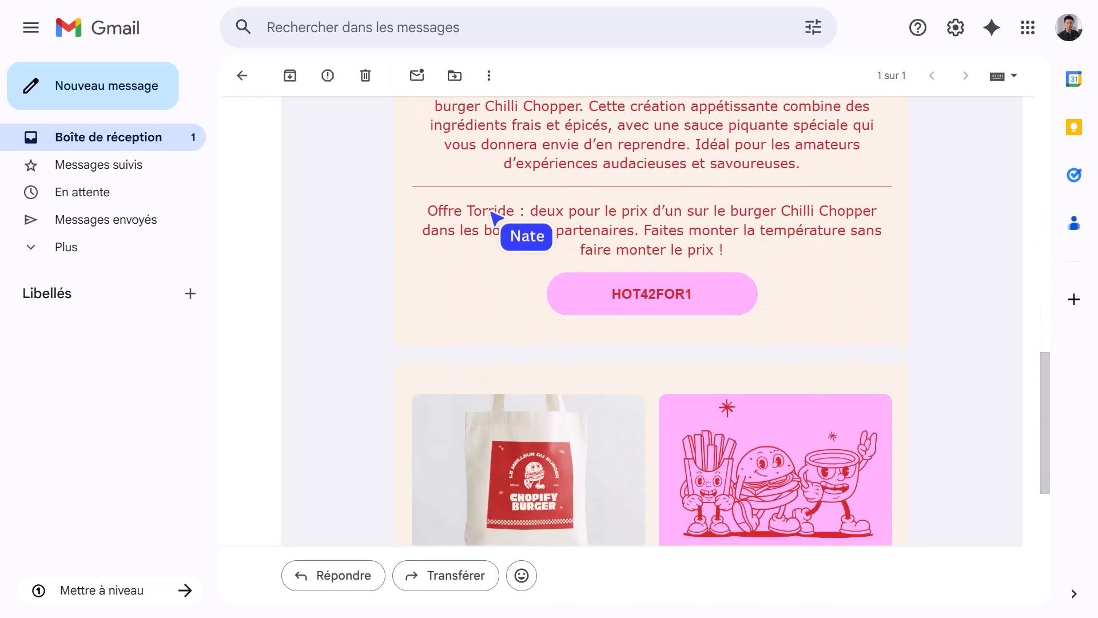
pyautogui.scroll(-3, 492, 216)
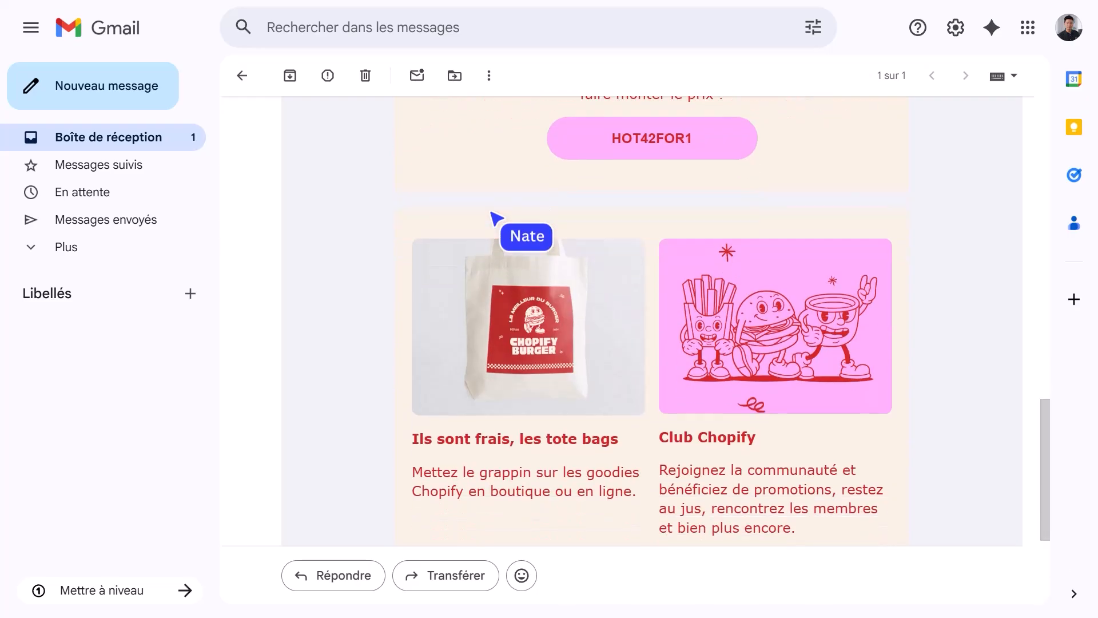
pyautogui.scroll(-4, 492, 216)
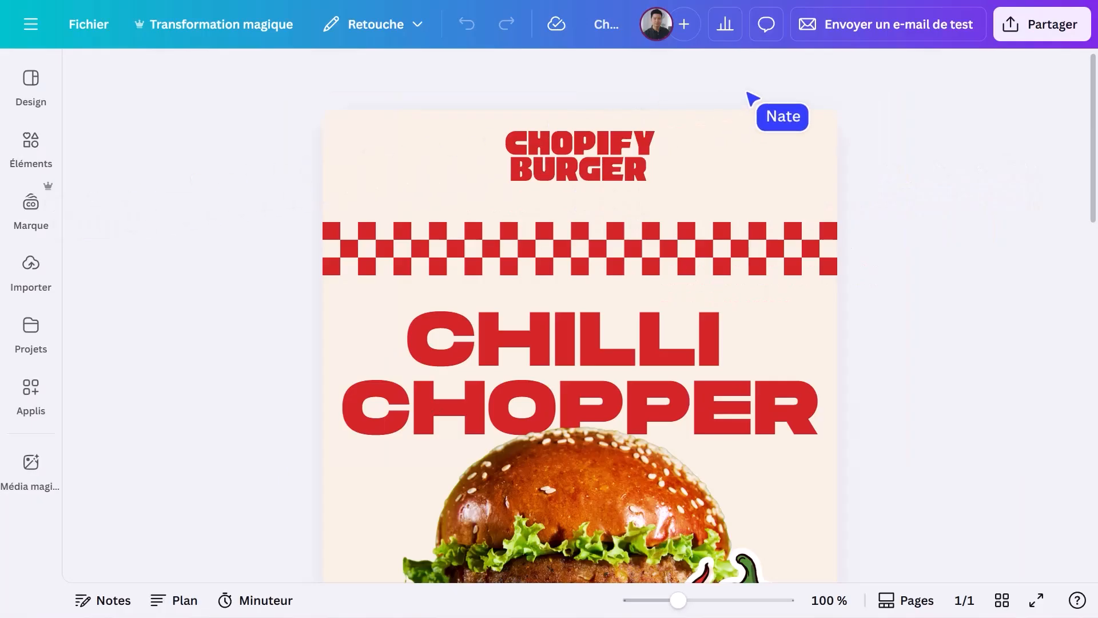
# Download the email design with the file type "HTML et images".
pyautogui.click(1011, 41)
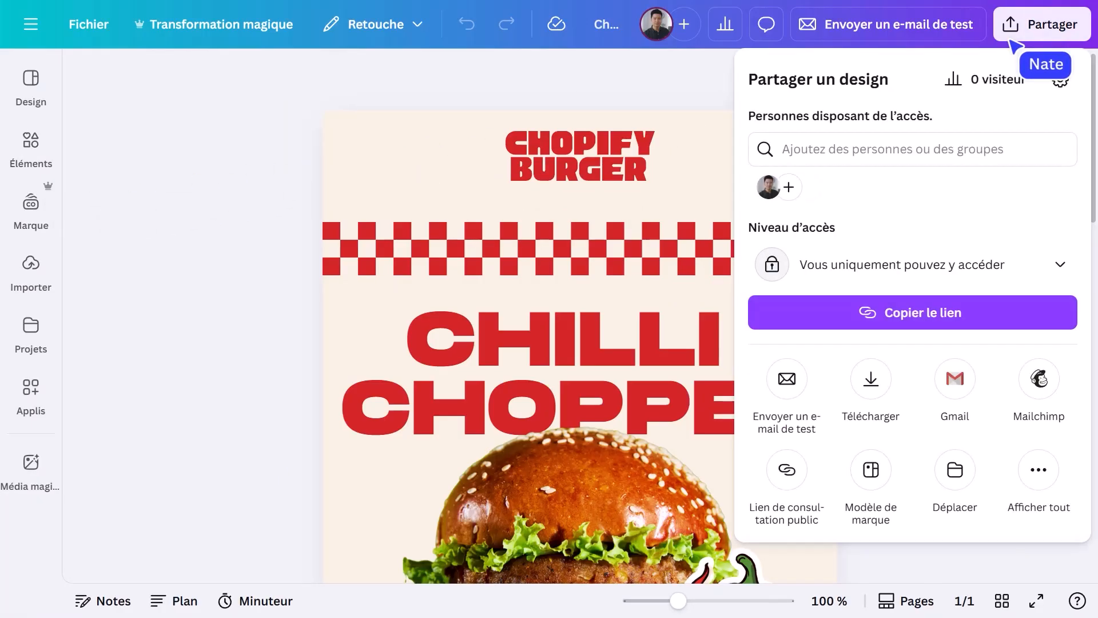
pyautogui.click(870, 380)
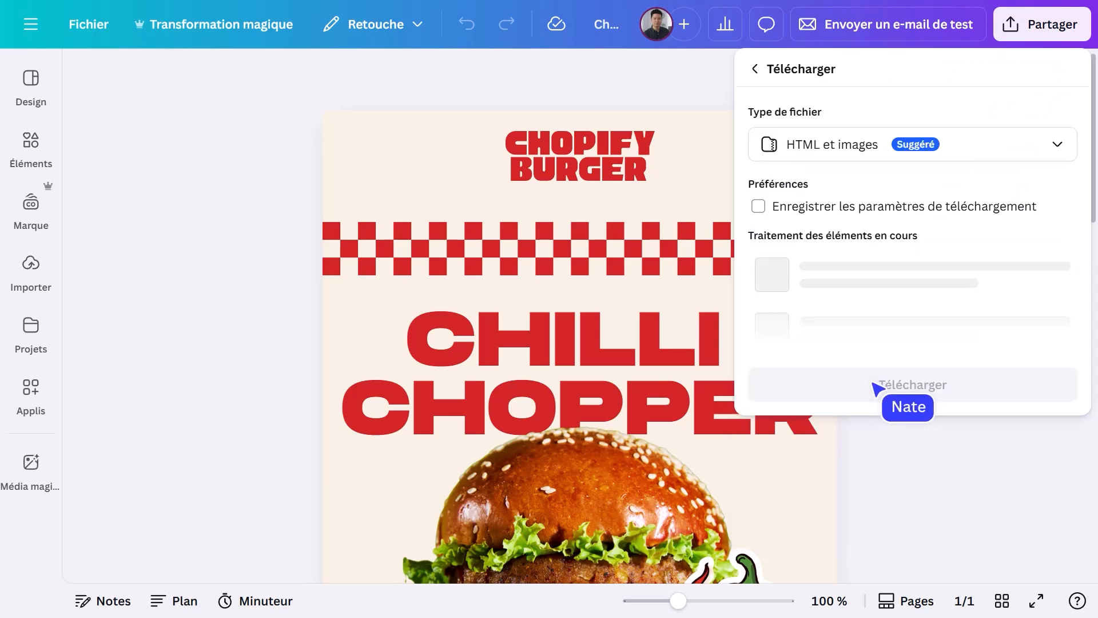
pyautogui.click(912, 154)
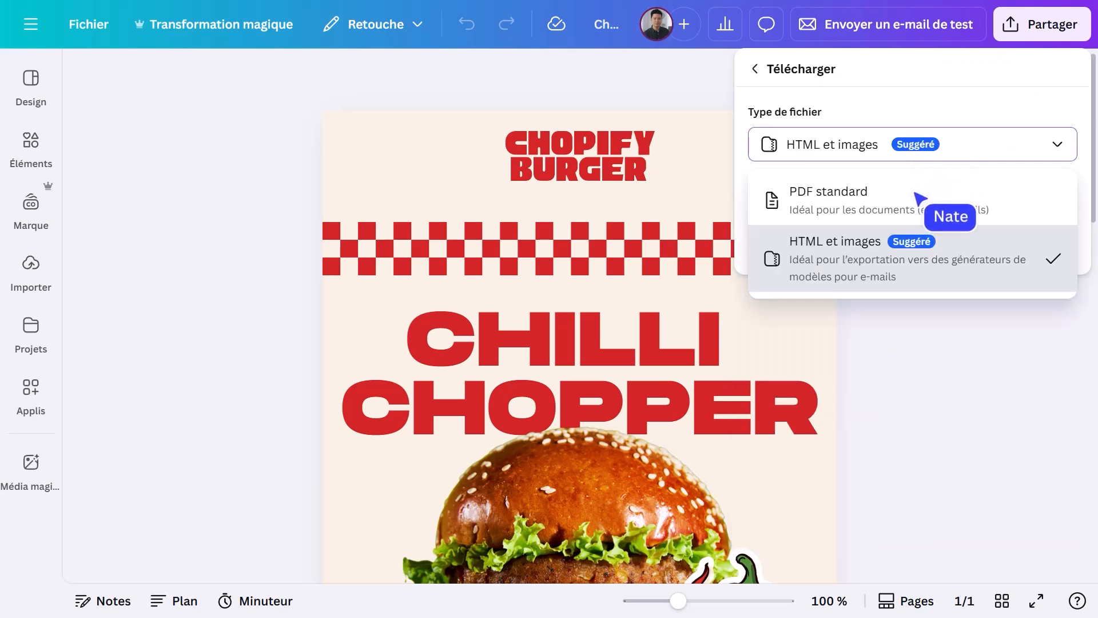
pyautogui.click(915, 249)
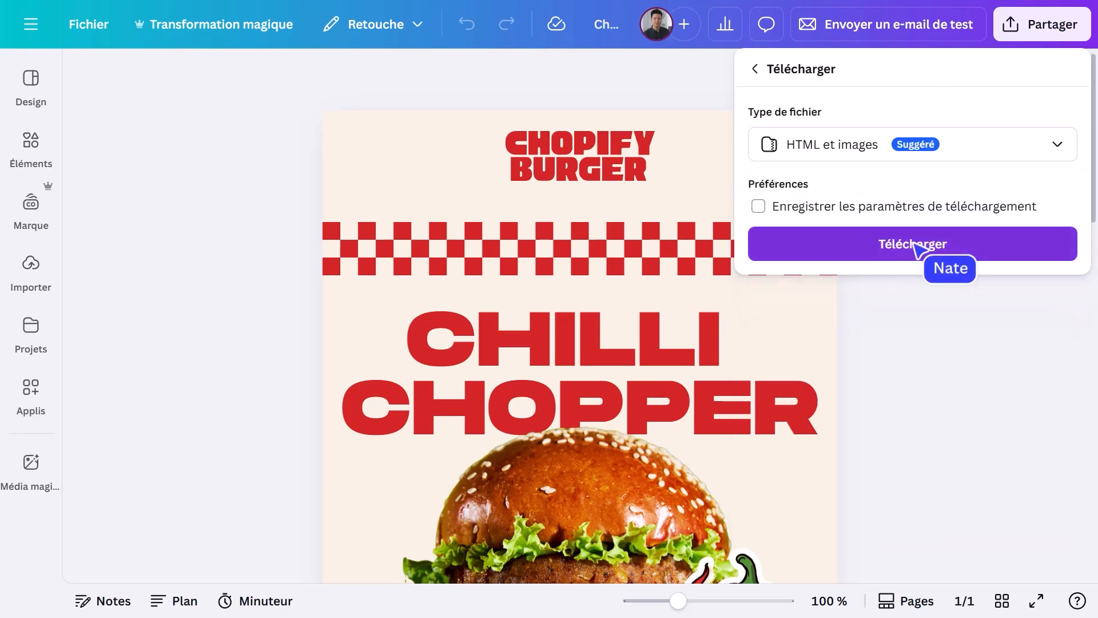
pyautogui.click(915, 246)
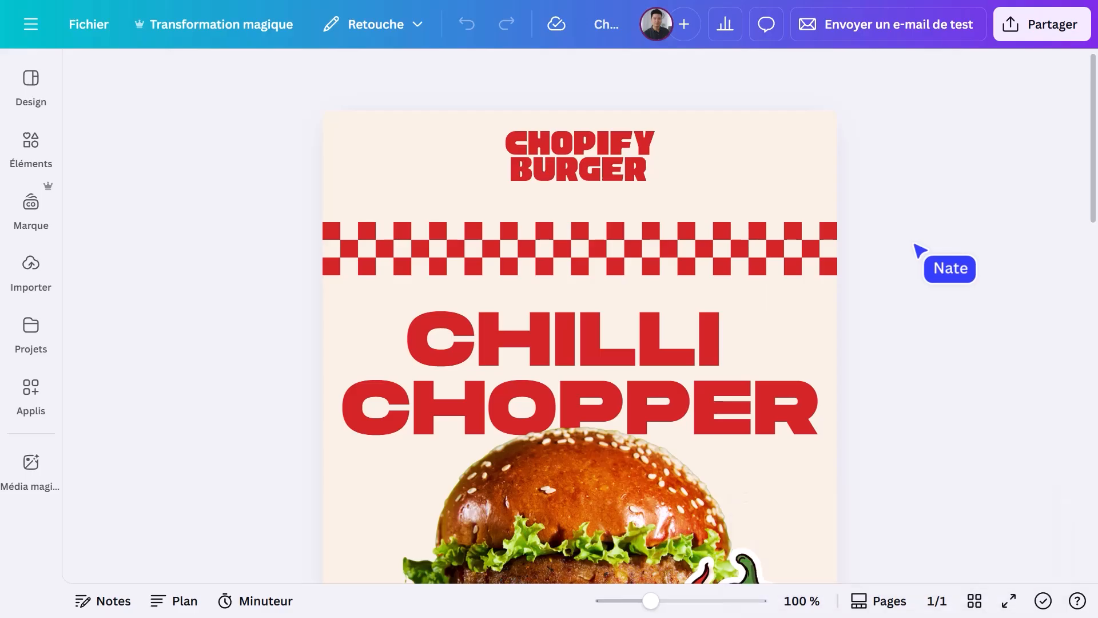
# Publish the email as a brand template shared with the whole Design School team, and review the published template's content.
pyautogui.click(1029, 42)
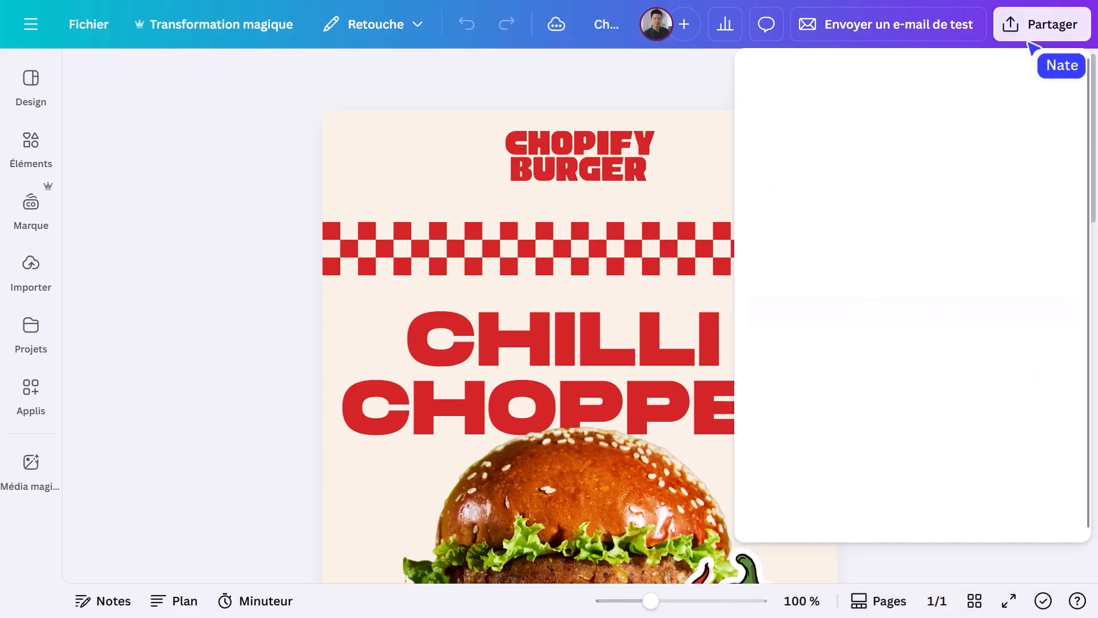
pyautogui.click(870, 472)
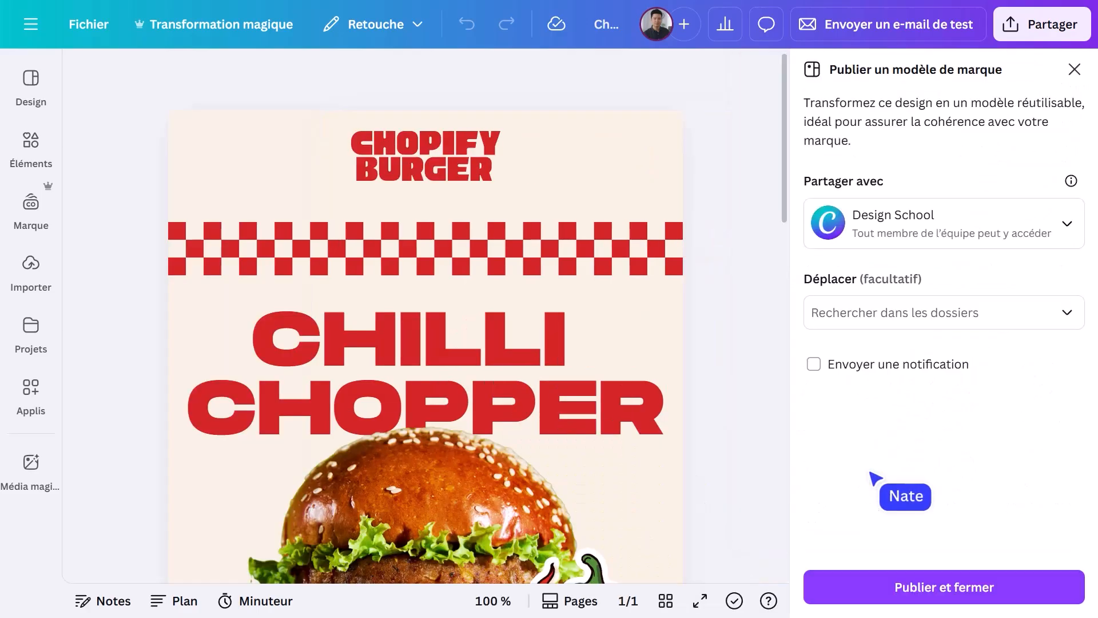
pyautogui.click(920, 245)
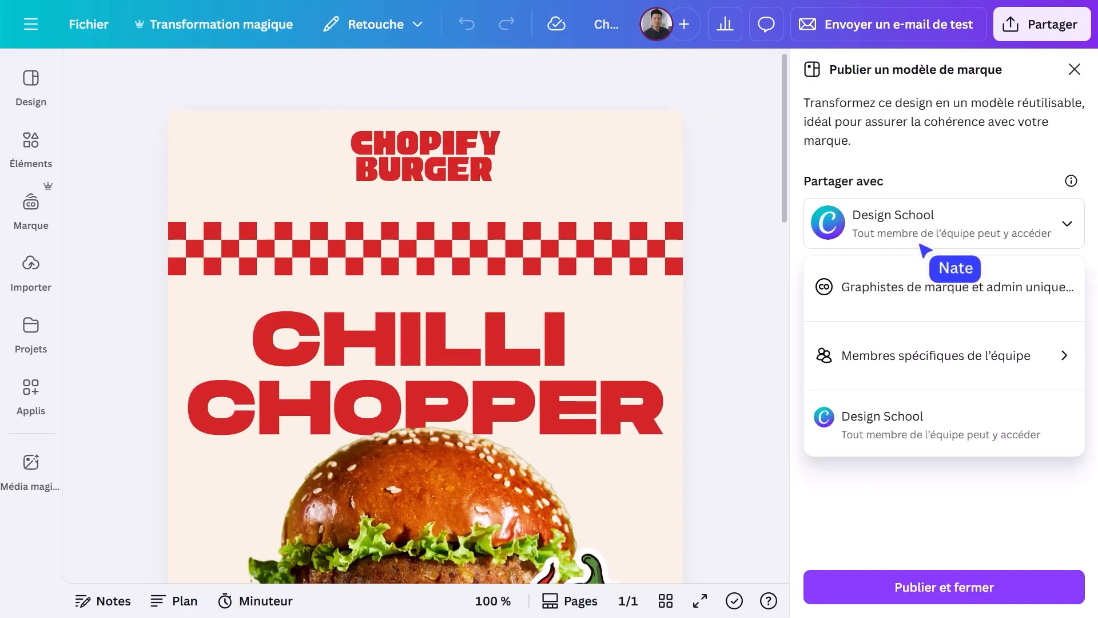
pyautogui.click(921, 426)
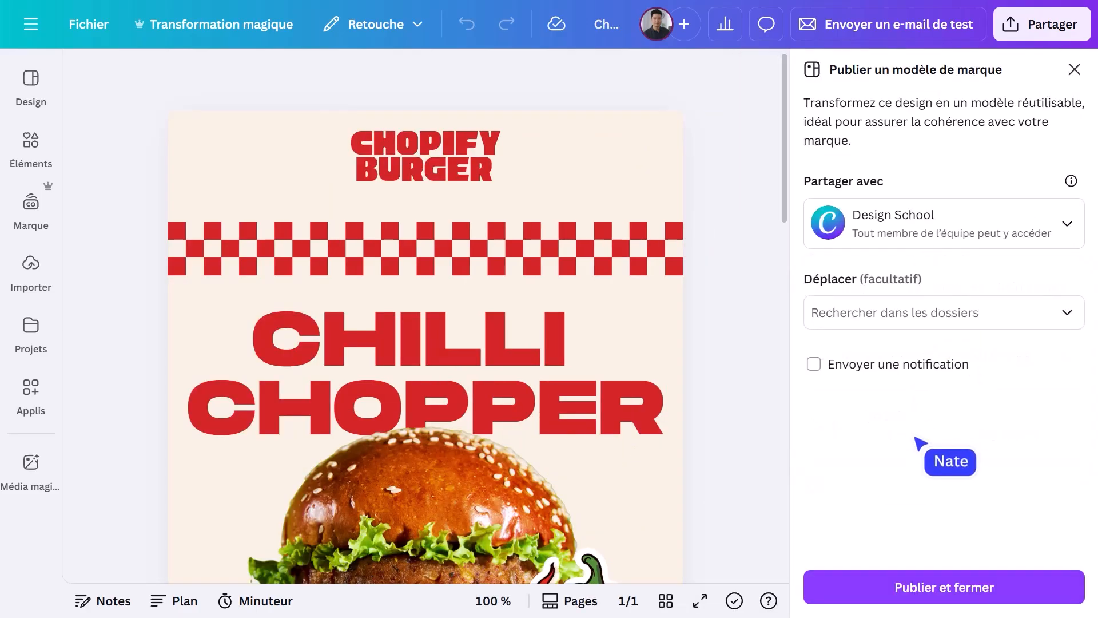
pyautogui.click(883, 574)
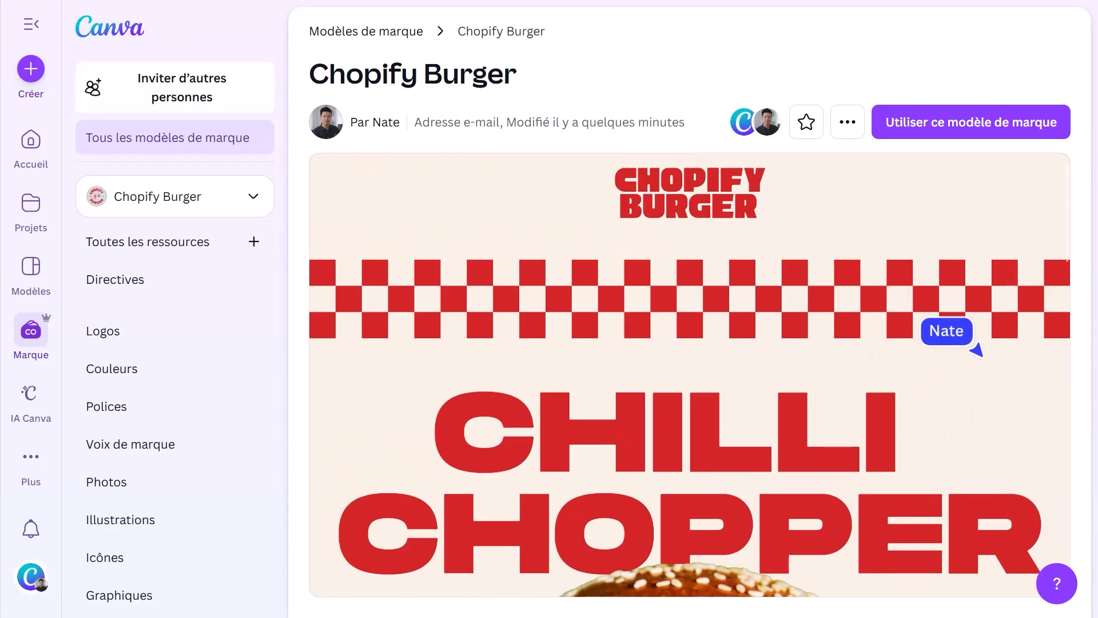
pyautogui.scroll(-2, 978, 348)
pyautogui.scroll(-15, 978, 349)
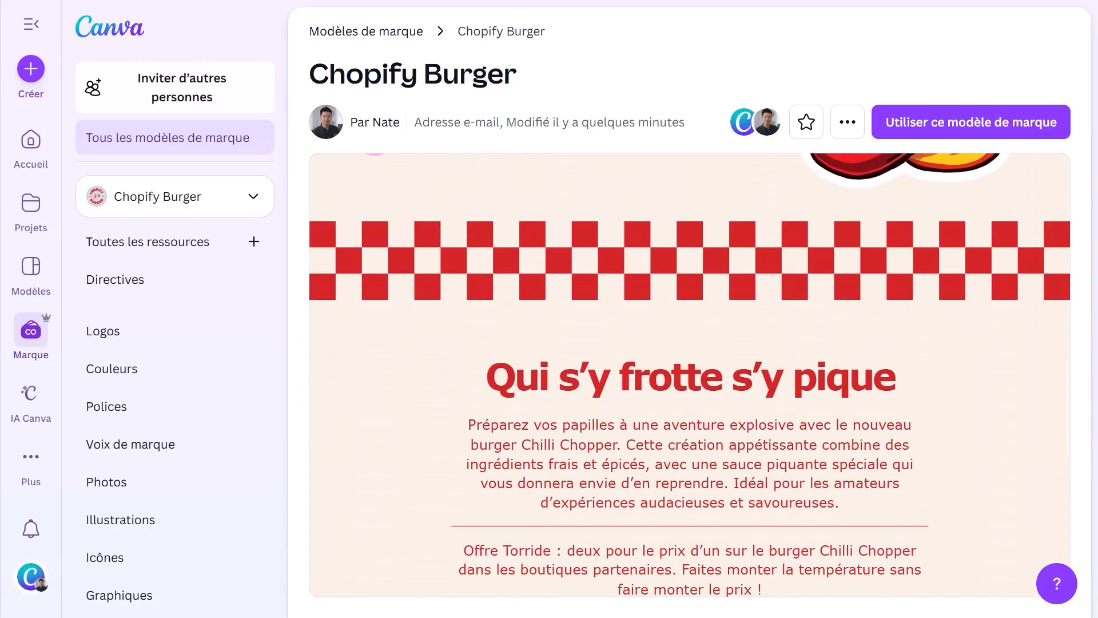
pyautogui.scroll(-5, 689, 375)
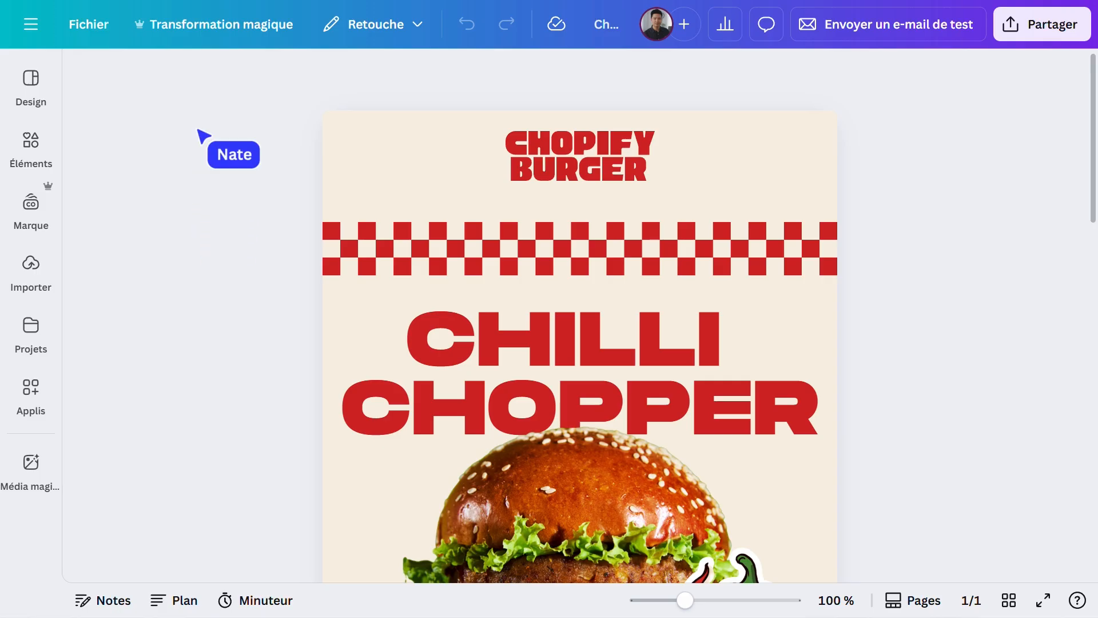
# Translate page 1 into Spanish (Espagnol) as a copy with the Original tone, and open the translated email.
pyautogui.click(203, 37)
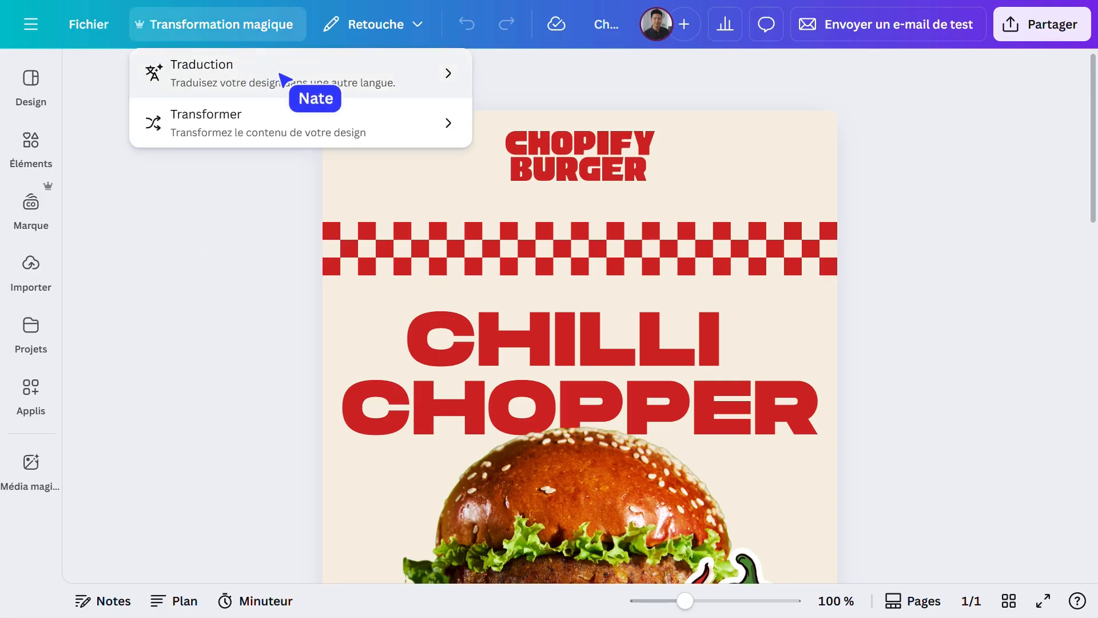
pyautogui.click(283, 79)
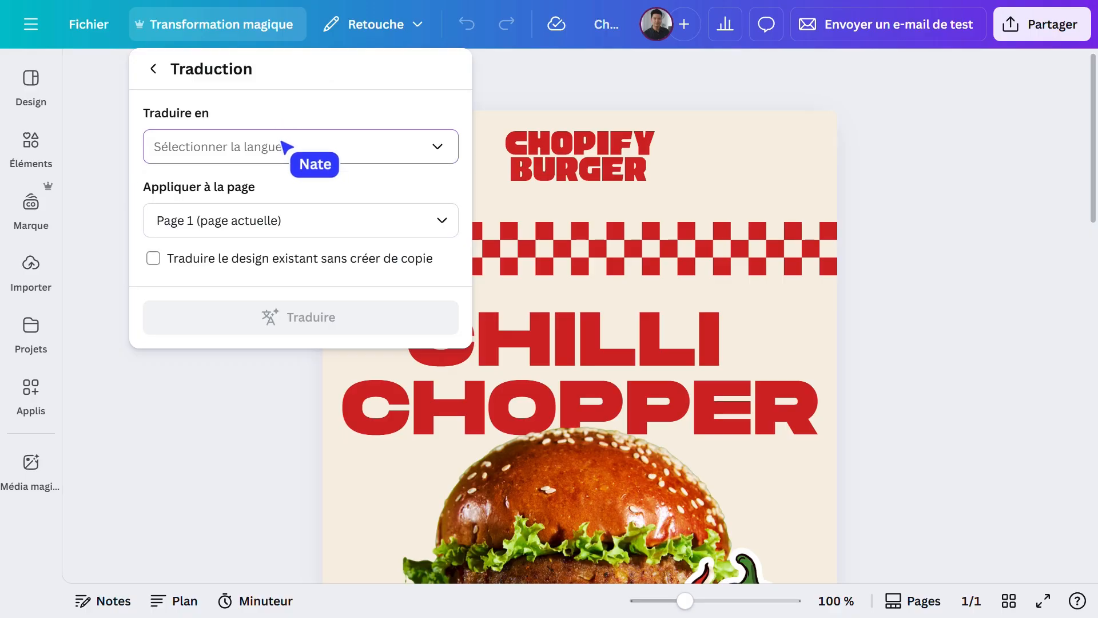
pyautogui.click(283, 147)
pyautogui.write('Espagnol')
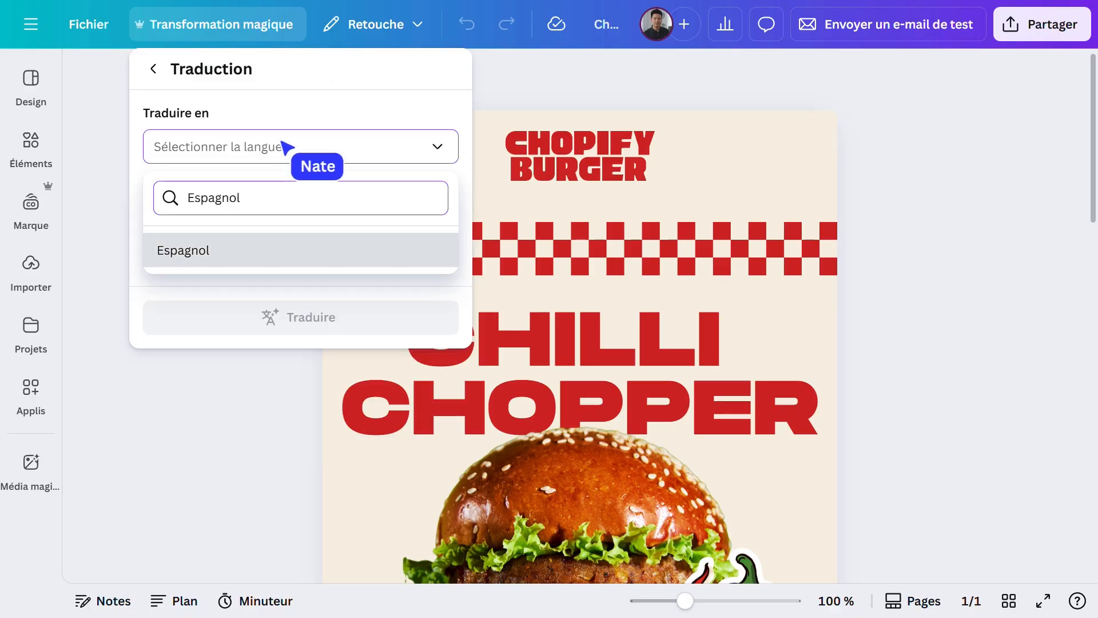
pyautogui.click(284, 250)
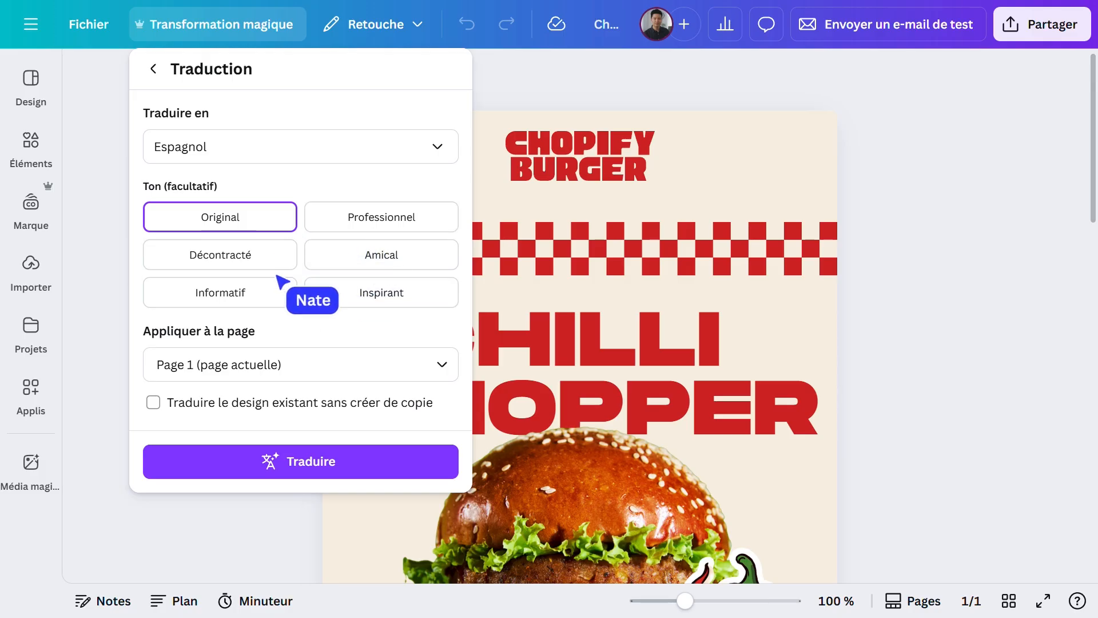
pyautogui.click(270, 457)
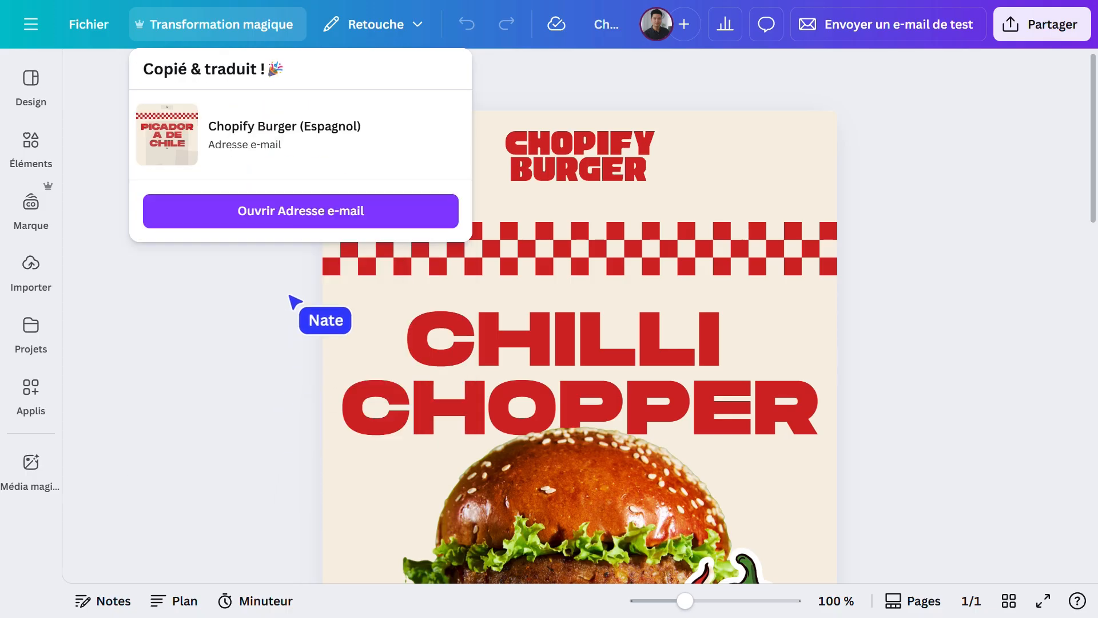
pyautogui.click(294, 222)
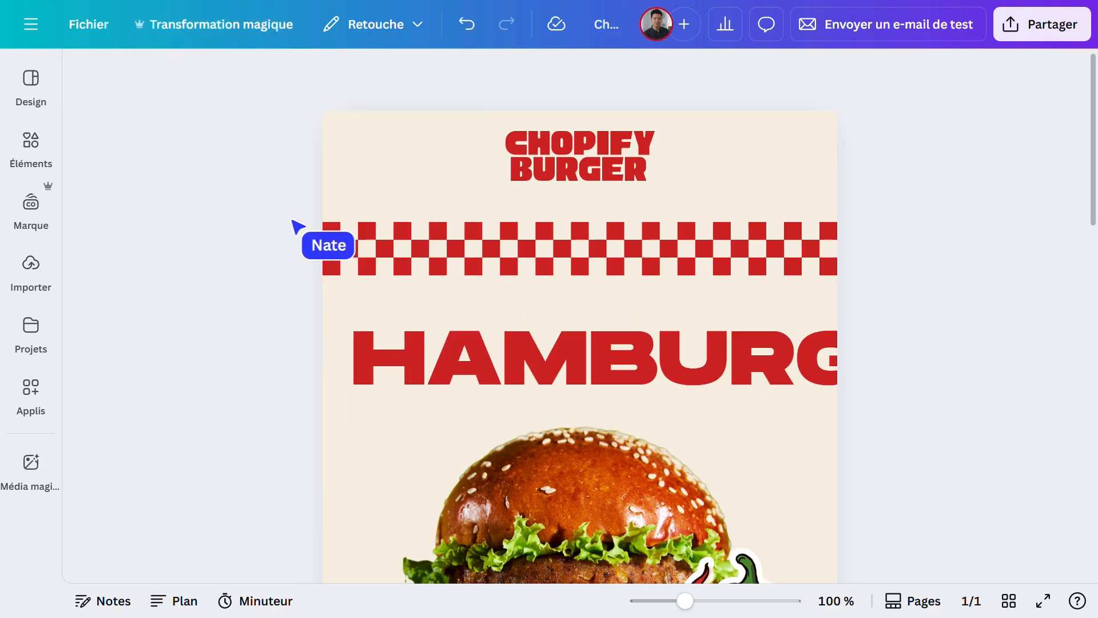
# In the translated email's burger graphic, shrink the "HAMBURGUINDILLA" title to fit within the page width, and save the graphic.
pyautogui.scroll(-10, 297, 227)
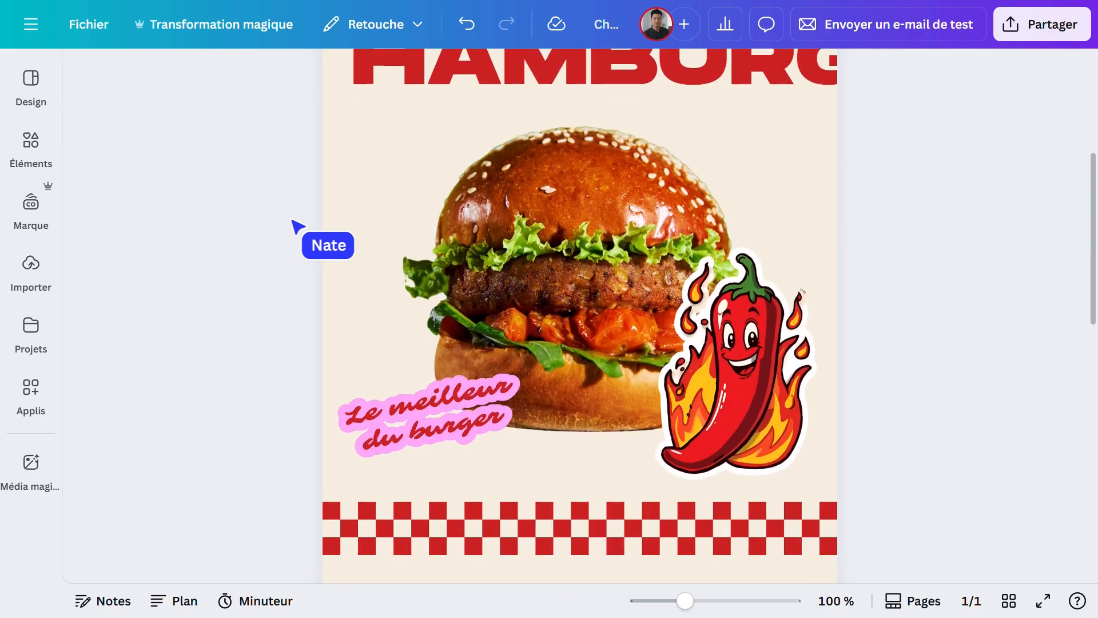
pyautogui.scroll(-10, 296, 227)
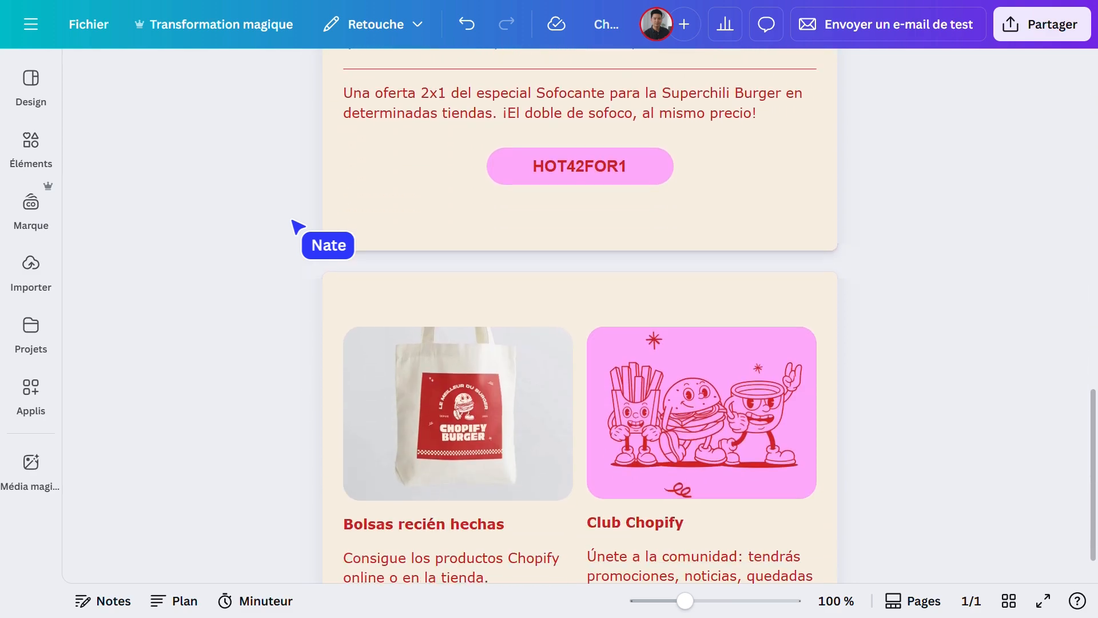
pyautogui.scroll(10, 296, 227)
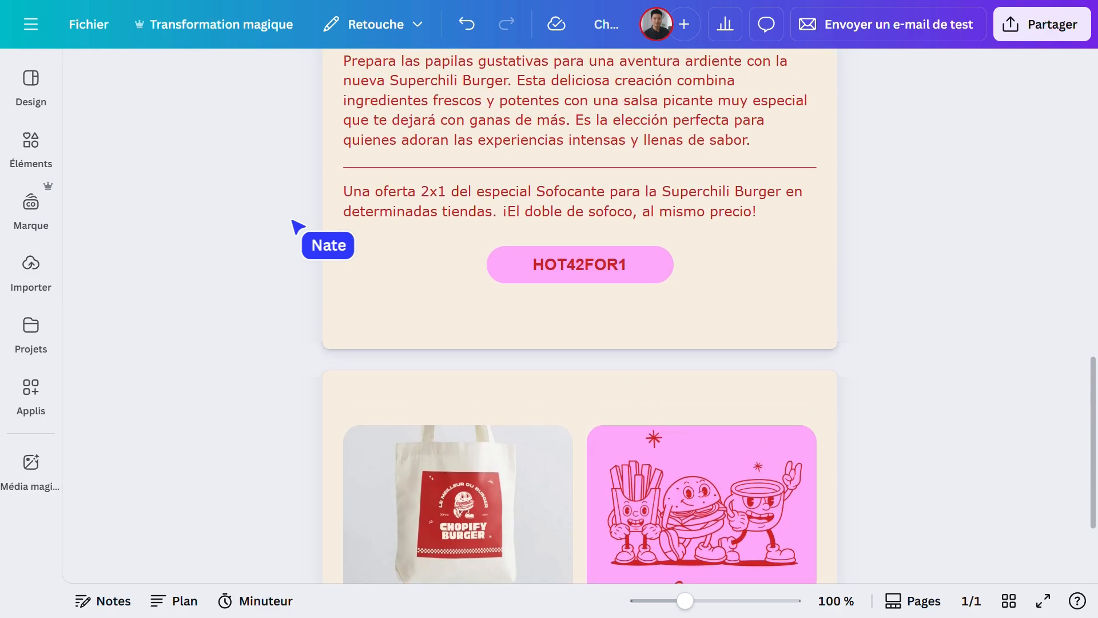
pyautogui.scroll(5, 297, 227)
pyautogui.click(553, 418)
pyautogui.doubleClick(553, 419)
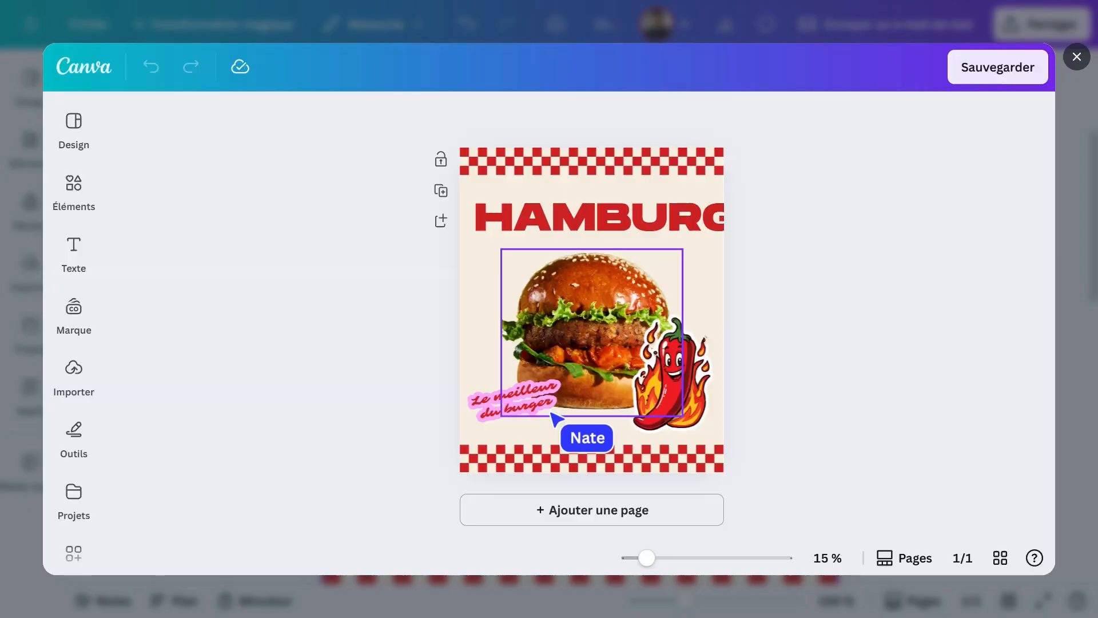
pyautogui.click(568, 220)
pyautogui.moveTo(984, 242); pyautogui.dragTo(674, 228)
pyautogui.click(840, 205)
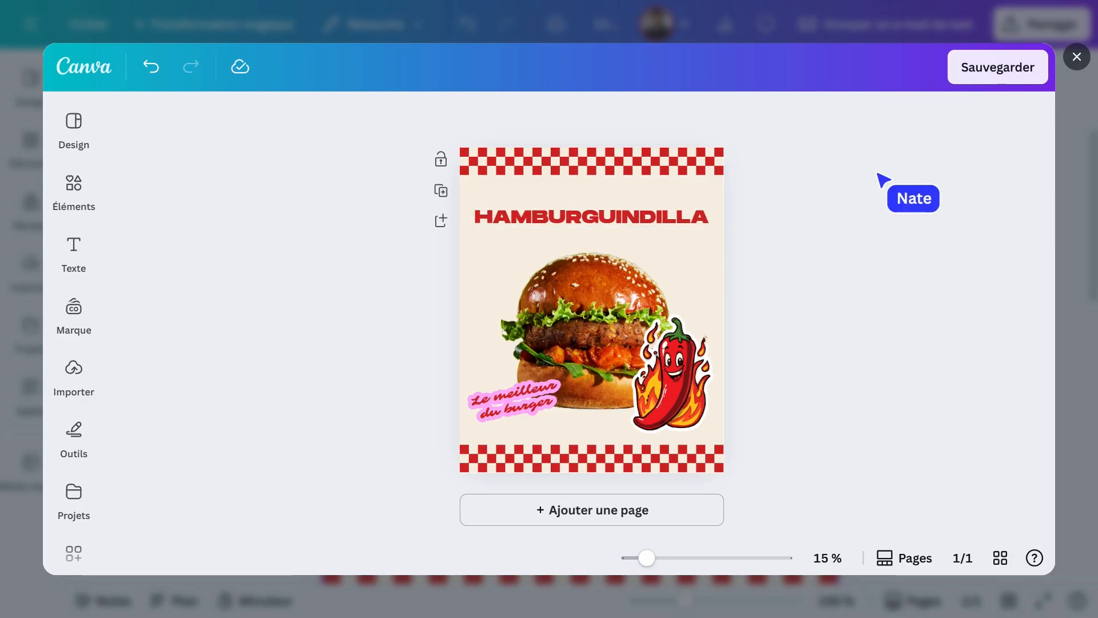
pyautogui.click(978, 80)
# Center-align the "¡Déjate picar!" heading and the two paragraphs around the divider.
pyautogui.scroll(-9, 981, 87)
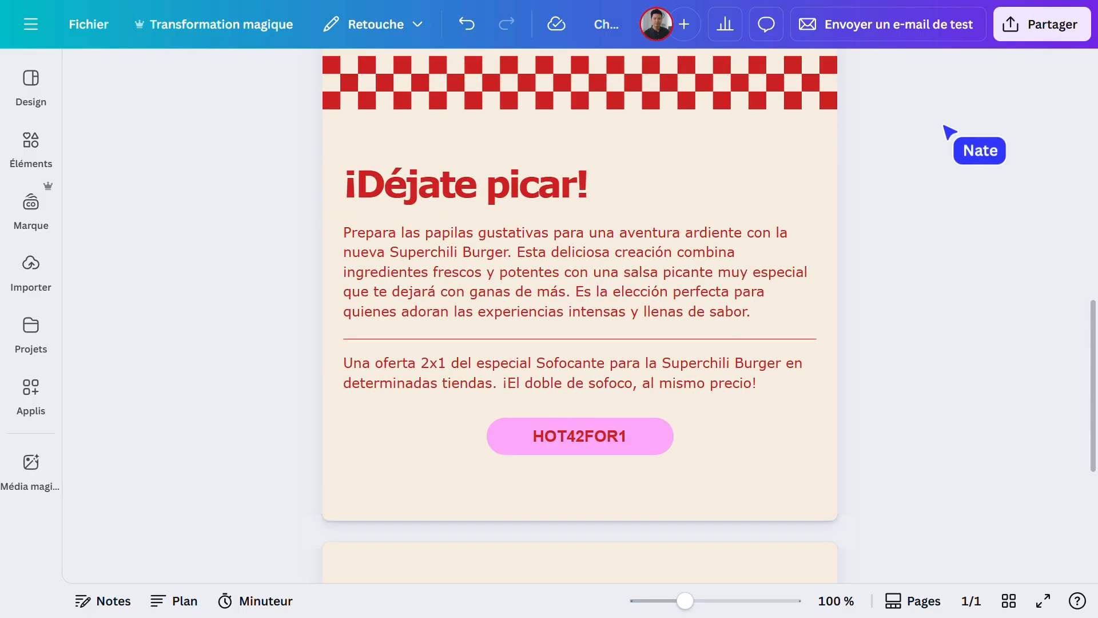
pyautogui.click(749, 384)
pyautogui.moveTo(750, 385); pyautogui.dragTo(345, 164)
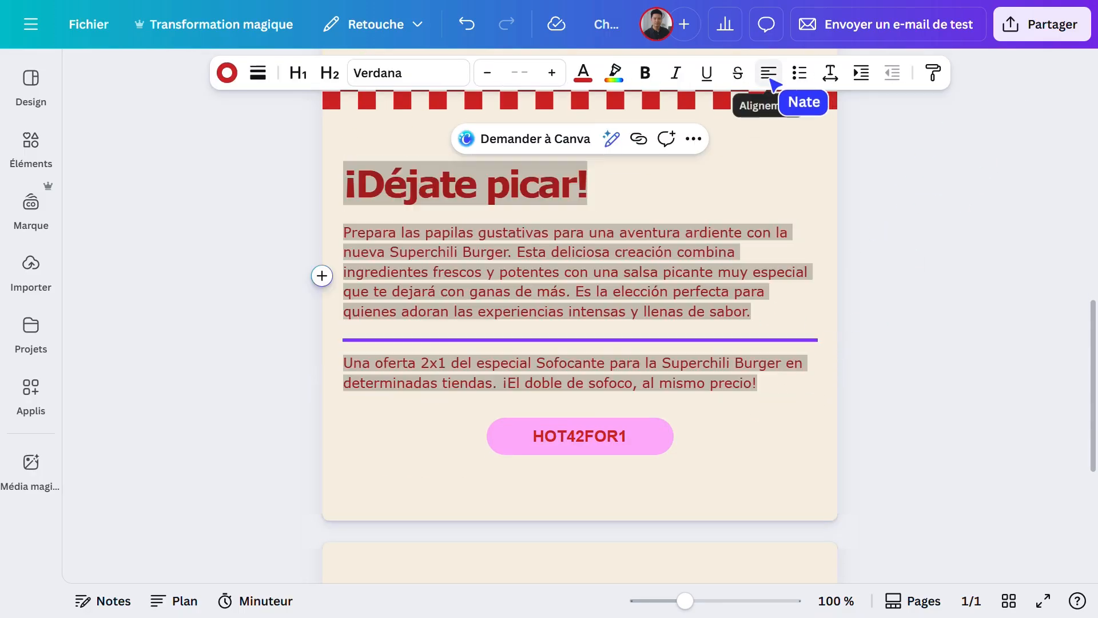
pyautogui.click(769, 79)
pyautogui.click(941, 234)
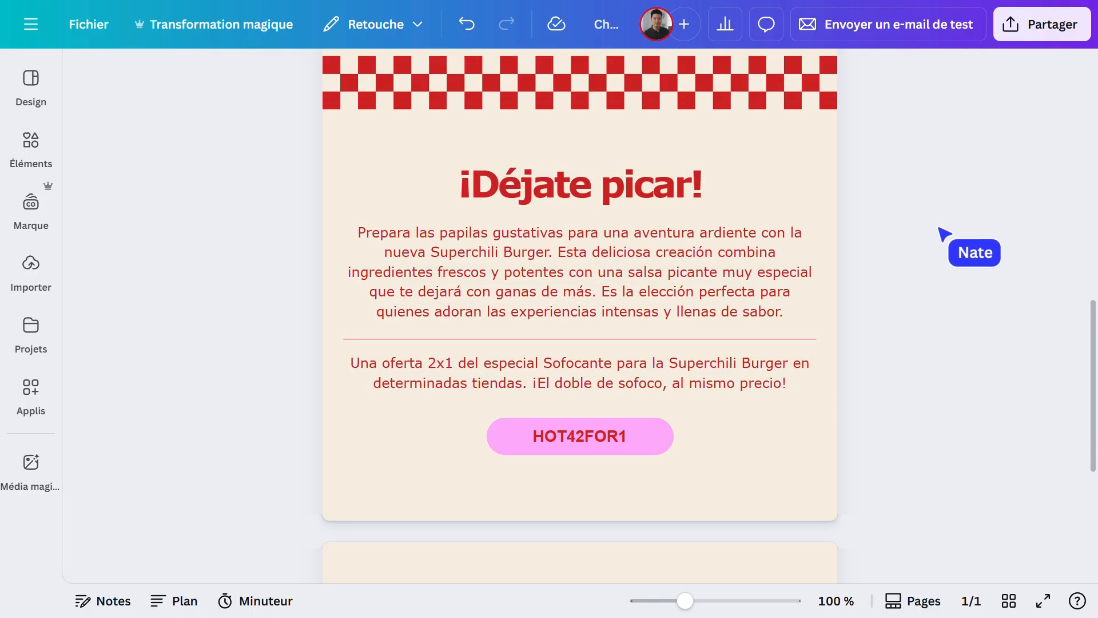